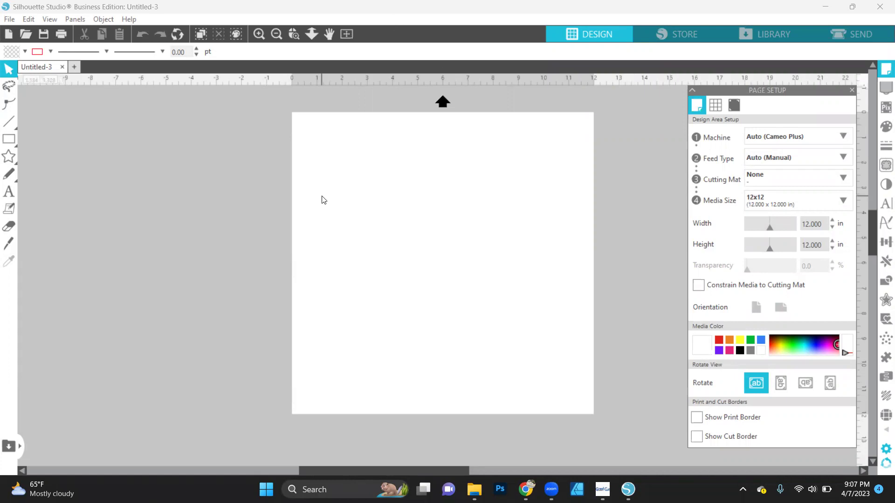
Step: Set the page Media Size to Custom with 17 in width and 17 in height
{"action": "left_click", "coordinate": [795, 203]}
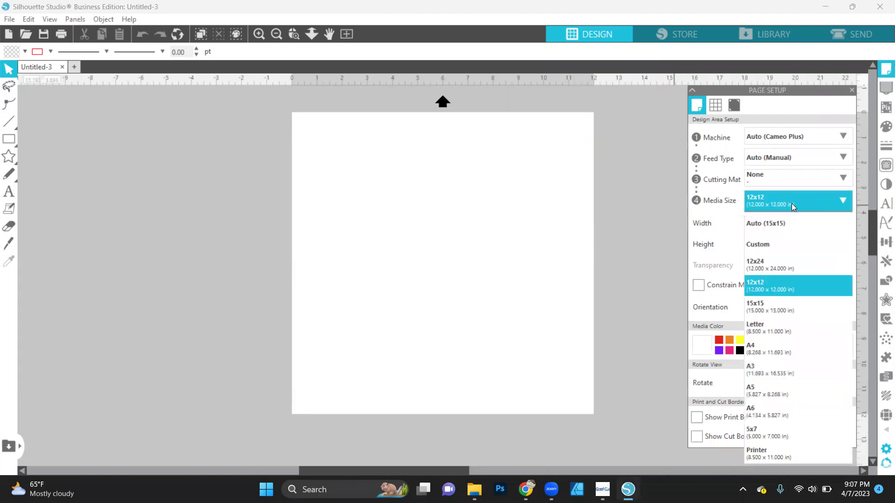
{"action": "left_click", "coordinate": [767, 241]}
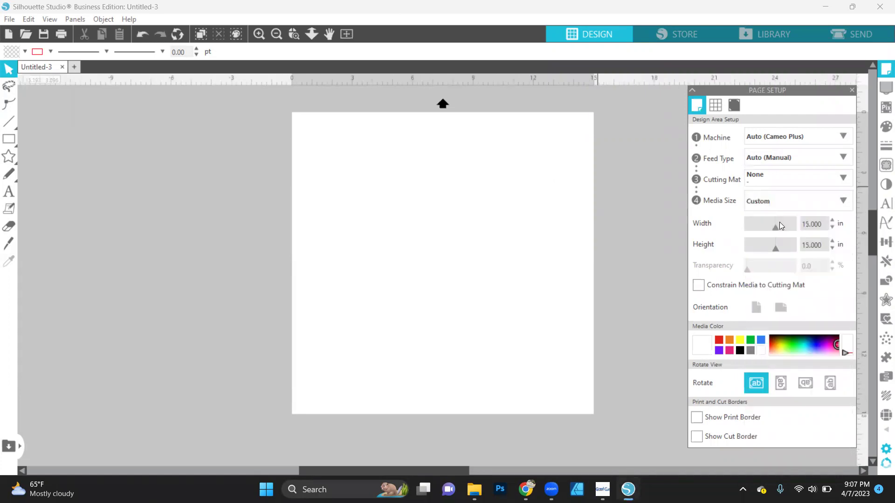
{"action": "double_click", "coordinate": [811, 223]}
{"action": "type", "text": "17"}
{"action": "key", "text": "Return"}
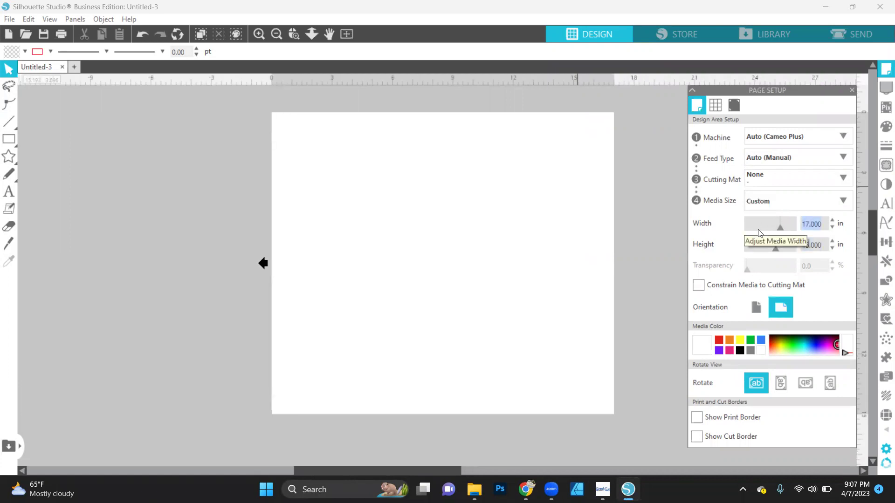
{"action": "key", "text": "Tab"}
{"action": "type", "text": "17"}
{"action": "key", "text": "Return"}
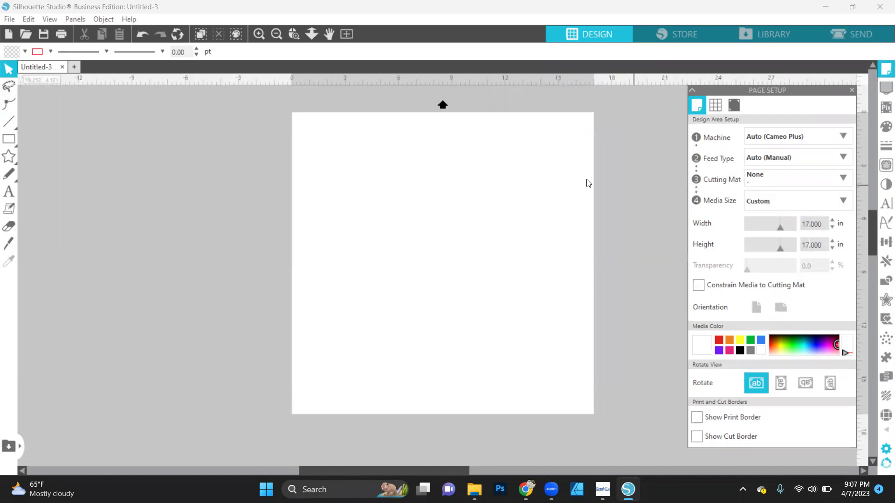
Step: Add a text box on the page reading SENIOR
{"action": "left_click", "coordinate": [8, 197]}
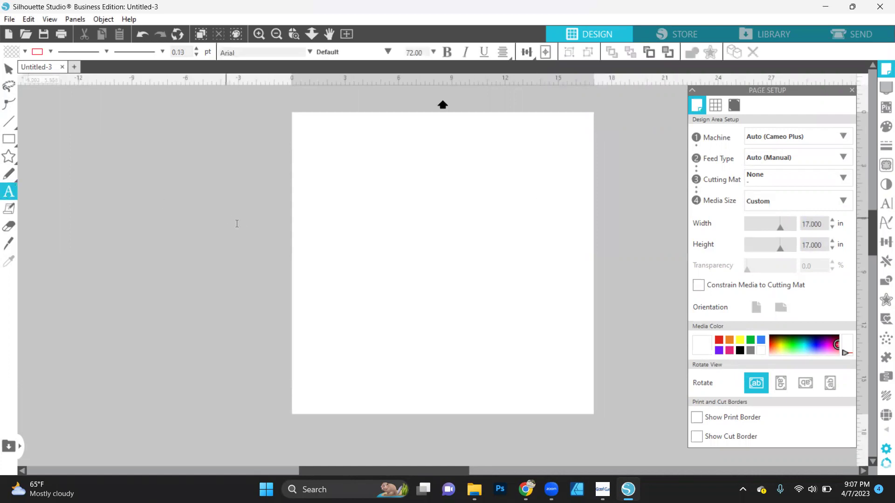
{"action": "left_click", "coordinate": [340, 298]}
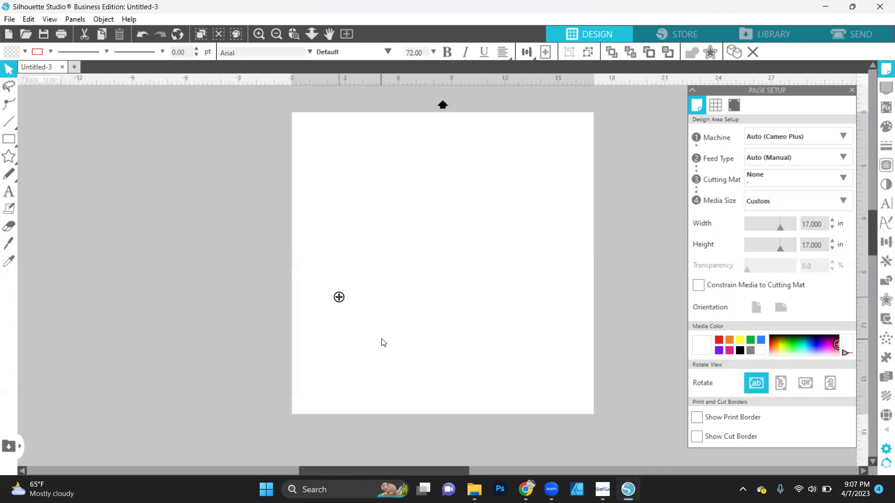
{"action": "type", "text": "SENIOR"}
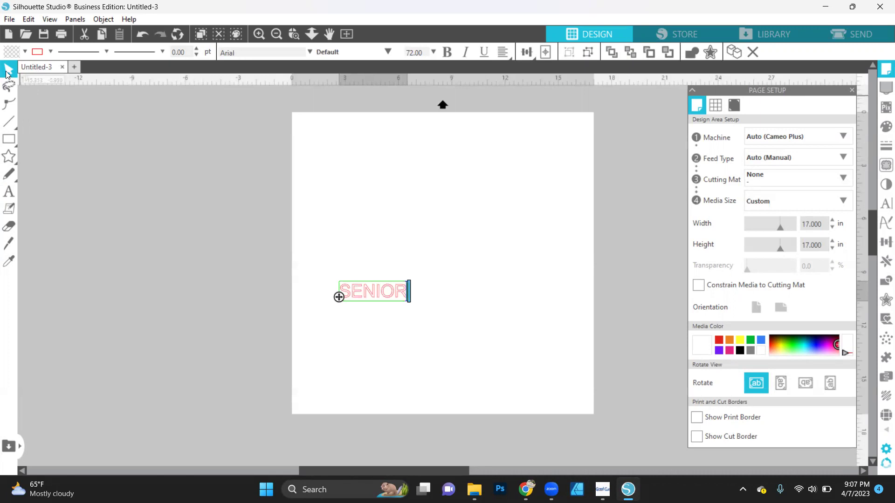
{"action": "left_click", "coordinate": [24, 51]}
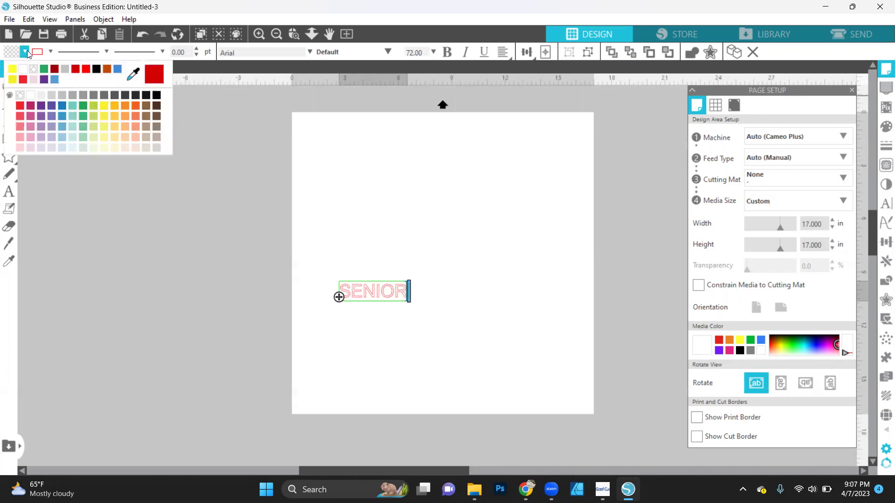
{"action": "left_click", "coordinate": [101, 223]}
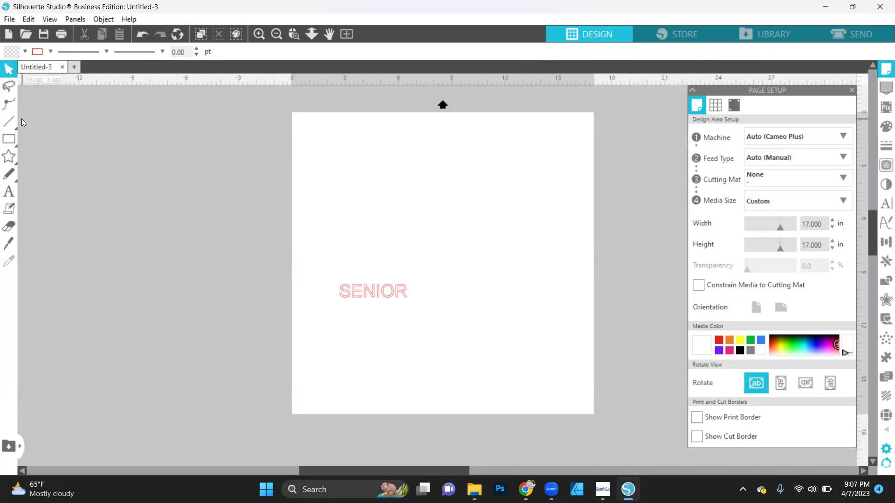
Step: Enlarge SENIOR to about 12.22 × 3.56 inches
{"action": "left_click", "coordinate": [394, 295]}
{"action": "left_click", "coordinate": [410, 307]}
{"action": "left_click", "coordinate": [405, 300]}
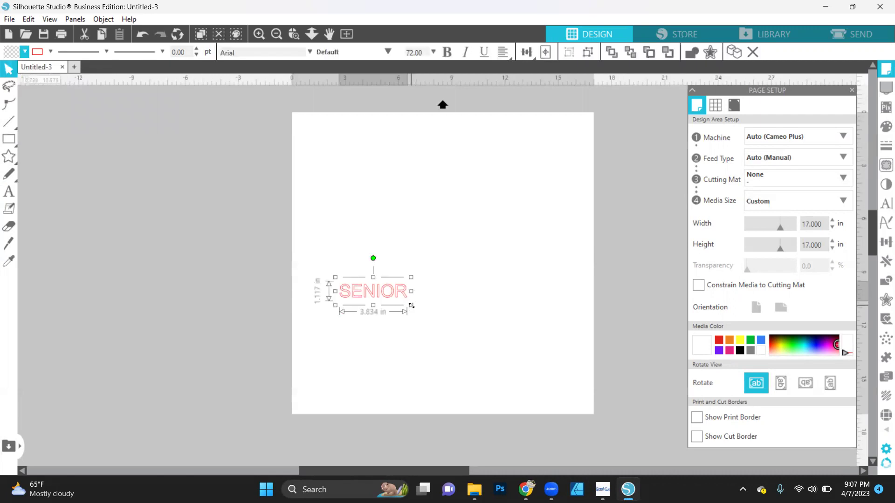
{"action": "left_click_drag", "start_coordinate": [412, 306], "coordinate": [553, 376]}
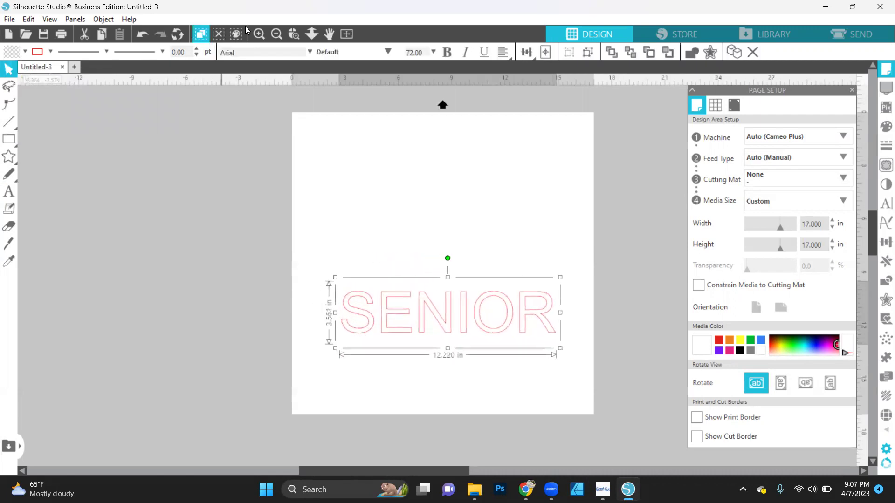
Step: Change SENIOR's font to ROCKinsoda
{"action": "left_click", "coordinate": [310, 53]}
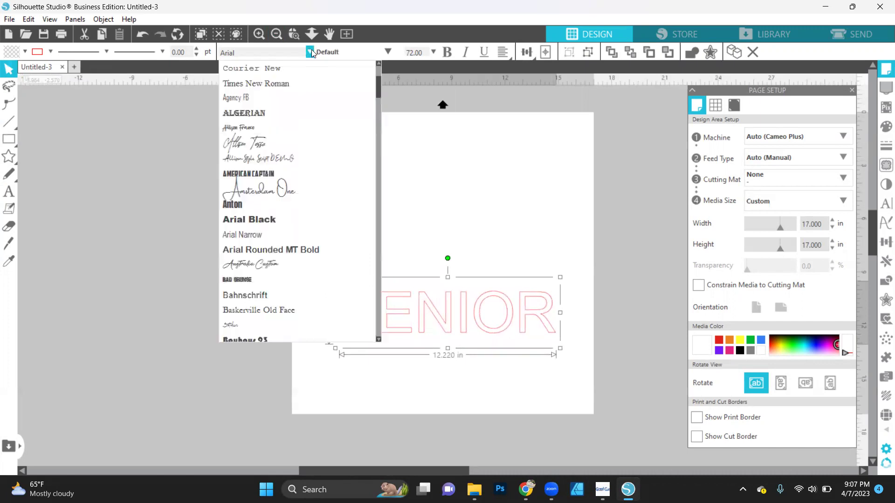
{"action": "left_click", "coordinate": [283, 53]}
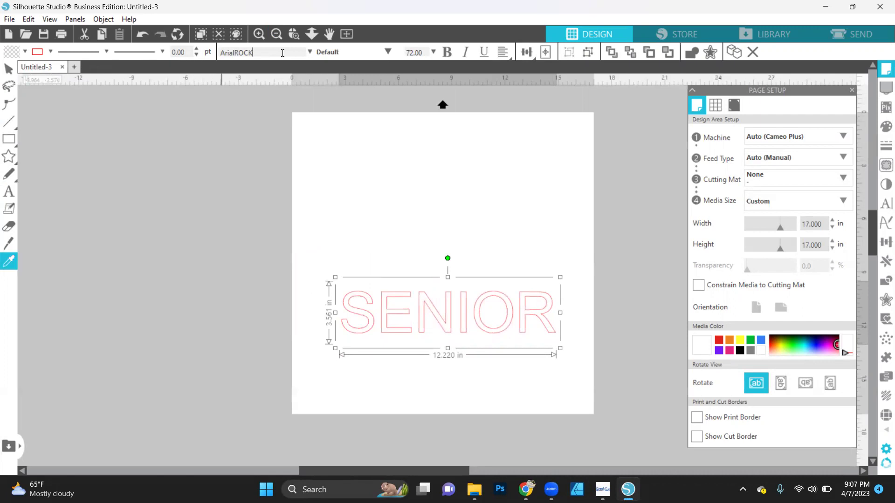
{"action": "type", "text": "ROCKROC"}
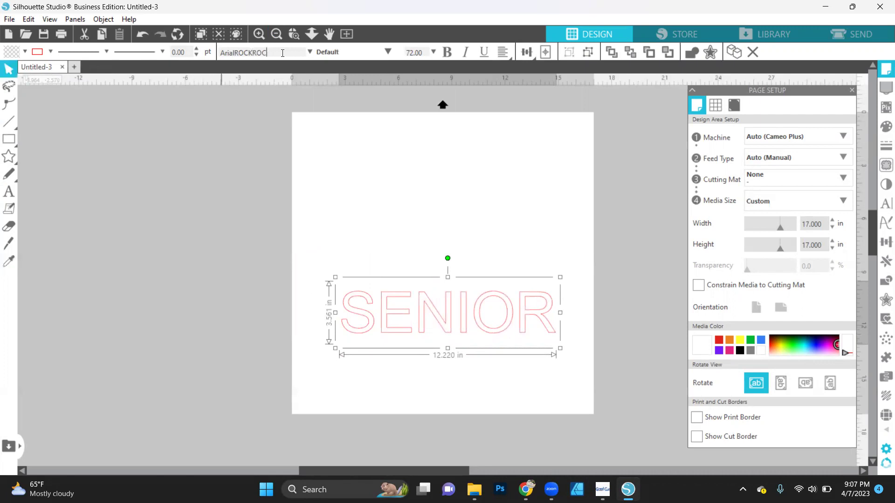
{"action": "key", "text": "BackSpace"}
{"action": "key", "text": "BackSpace"}
{"action": "key", "text": "BackSpace"}
{"action": "key", "text": "BackSpace"}
{"action": "key", "text": "BackSpace"}
{"action": "key", "text": "BackSpace"}
{"action": "key", "text": "BackSpace"}
{"action": "key", "text": "BackSpace"}
{"action": "key", "text": "BackSpace"}
{"action": "key", "text": "BackSpace"}
{"action": "key", "text": "BackSpace"}
{"action": "key", "text": "BackSpace"}
{"action": "type", "text": "ROCK"}
{"action": "key", "text": "Return"}
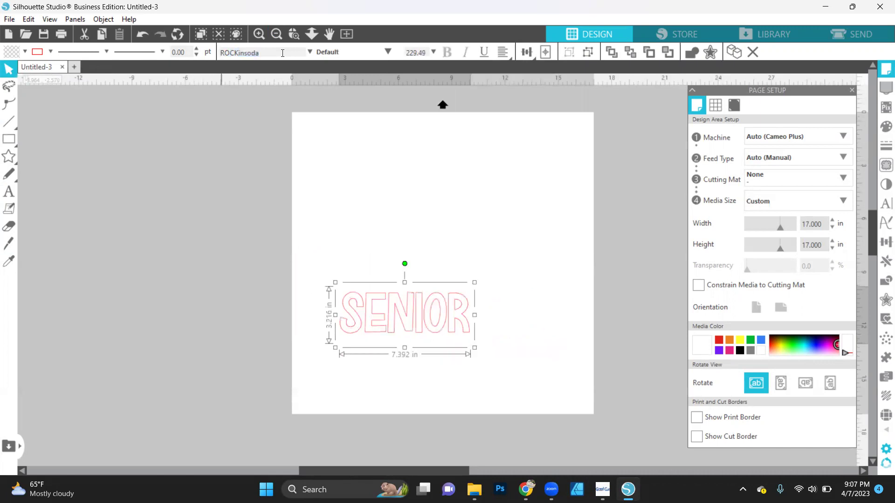
Step: Fill SENIOR blue, scale it to about 10.6 inches wide, and remove its red outline
{"action": "left_click", "coordinate": [104, 152]}
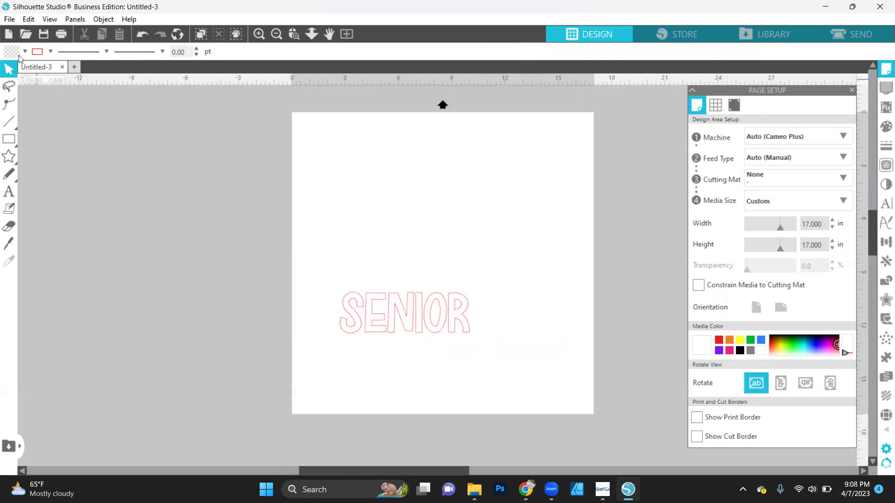
{"action": "left_click", "coordinate": [375, 305]}
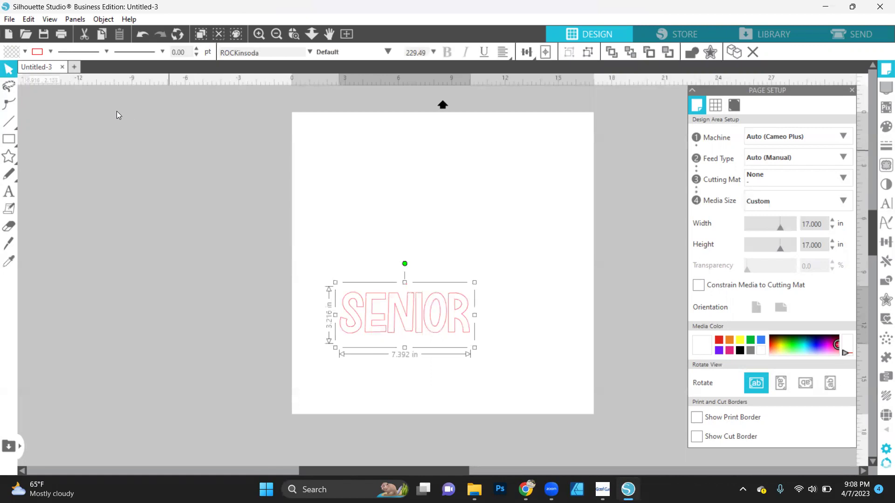
{"action": "left_click", "coordinate": [24, 50]}
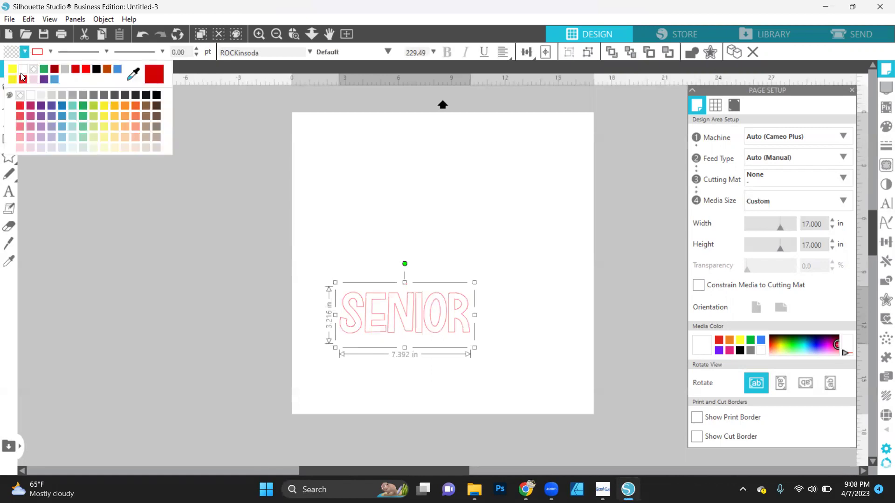
{"action": "left_click", "coordinate": [62, 106]}
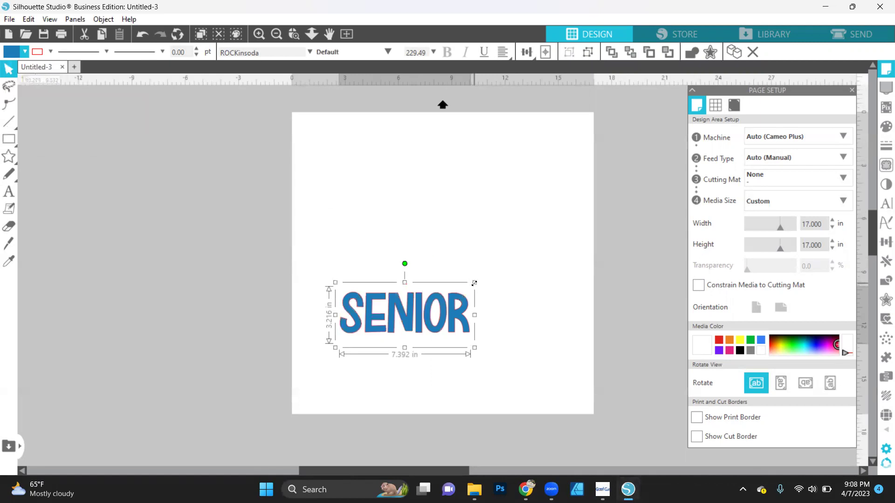
{"action": "left_click_drag", "start_coordinate": [473, 282], "coordinate": [531, 258]}
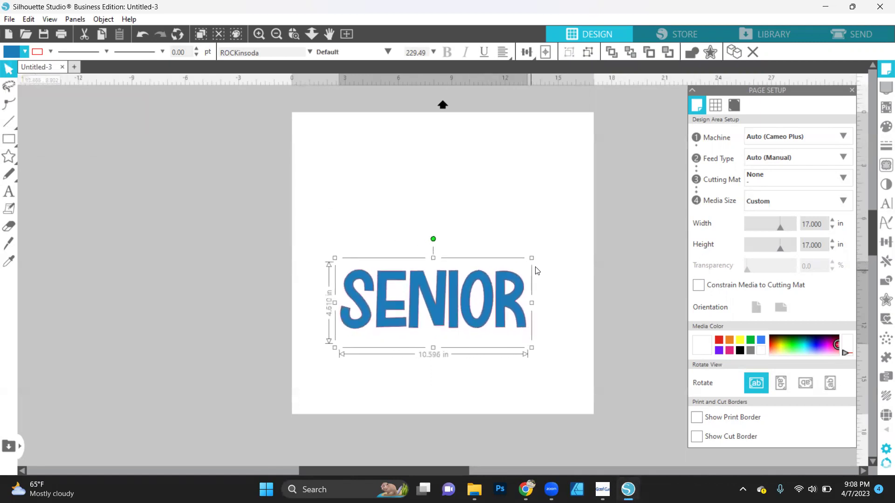
{"action": "left_click", "coordinate": [51, 53]}
{"action": "left_click", "coordinate": [73, 71]}
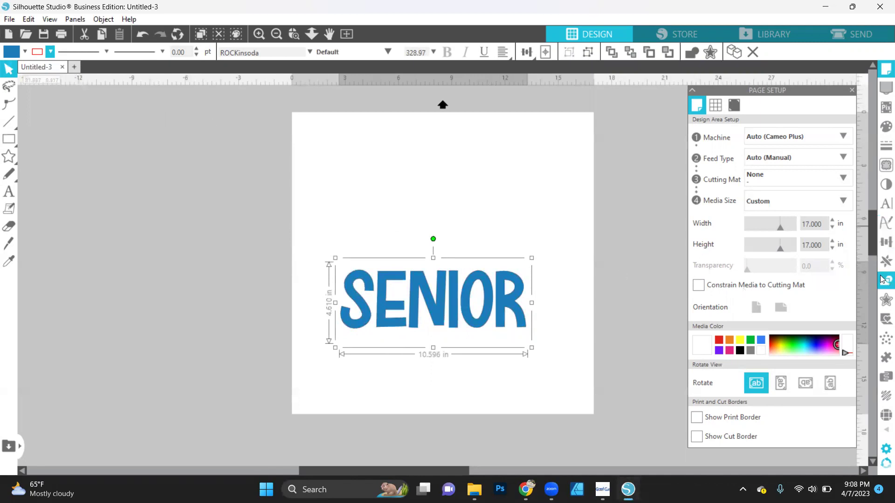
Step: Add a 0.130 in square-cornered offset around SENIOR
{"action": "left_click", "coordinate": [886, 300]}
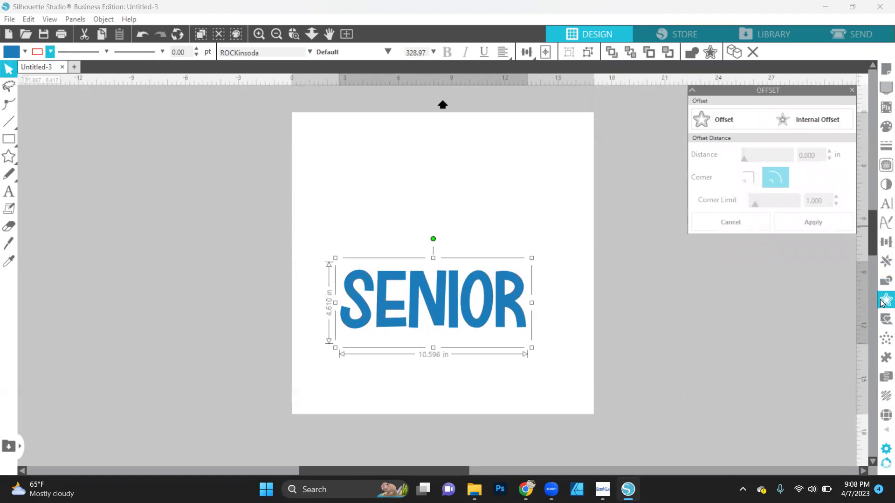
{"action": "left_click", "coordinate": [726, 123]}
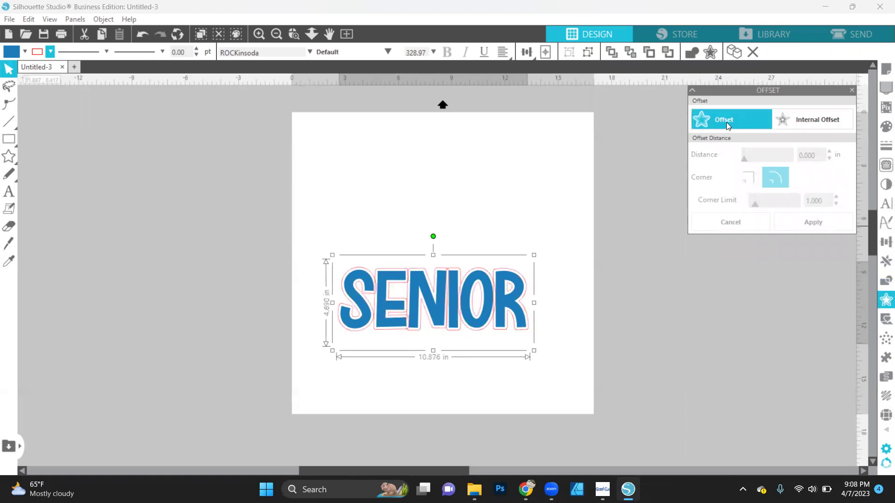
{"action": "left_click", "coordinate": [829, 158]}
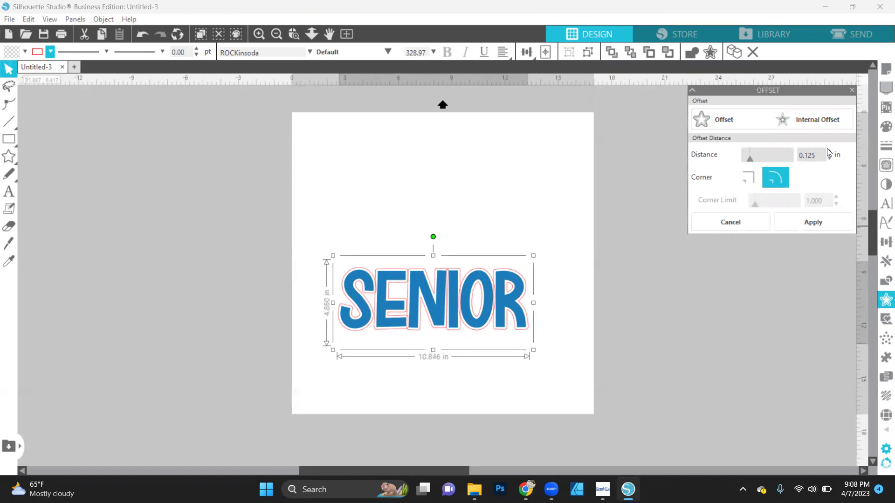
{"action": "left_click", "coordinate": [828, 152]}
{"action": "left_click", "coordinate": [746, 178]}
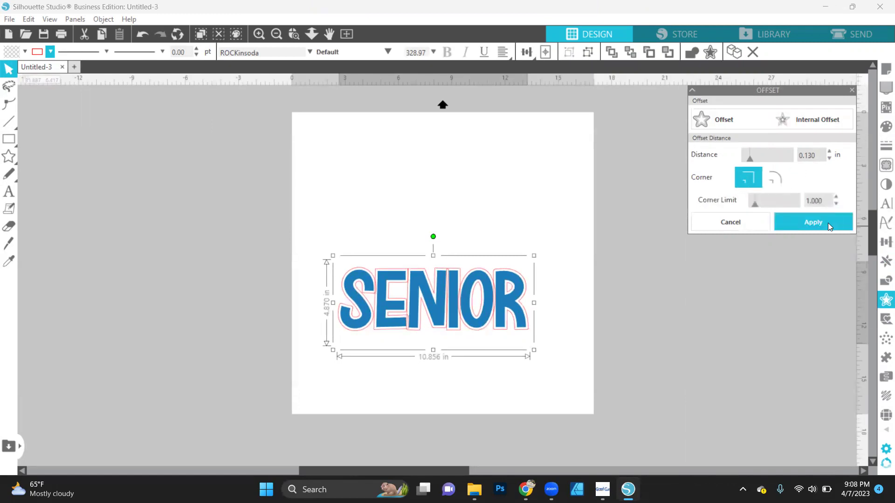
{"action": "left_click", "coordinate": [827, 223]}
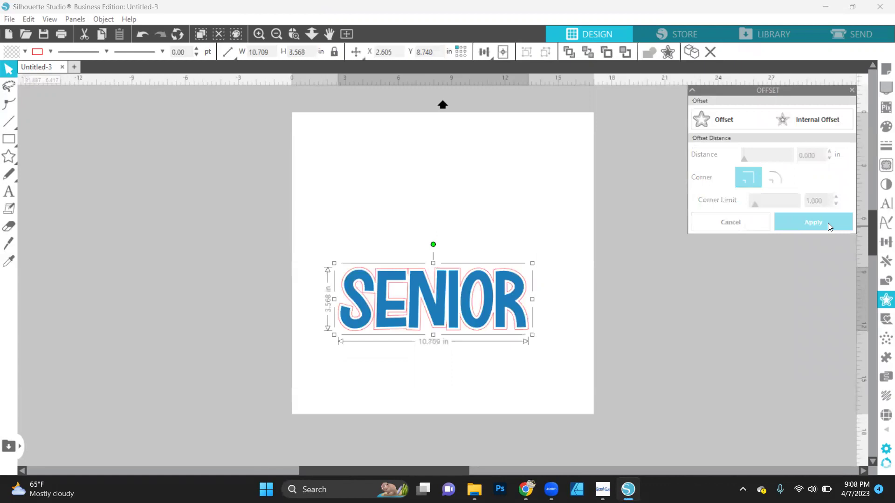
Step: Set the offset's fill colour and line colour to yellow
{"action": "left_click", "coordinate": [25, 51]}
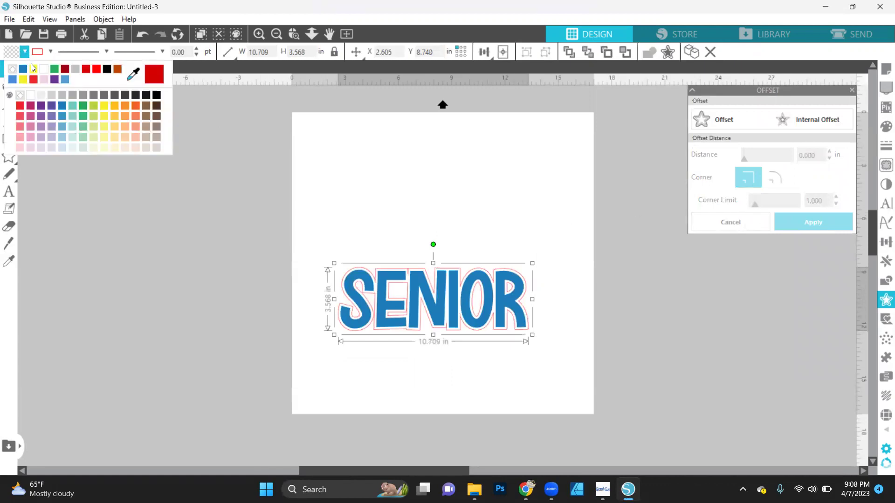
{"action": "left_click", "coordinate": [33, 68]}
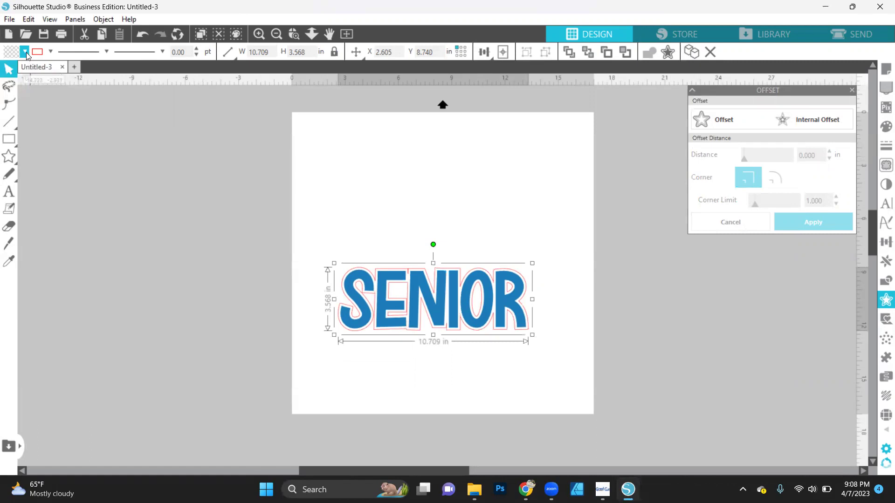
{"action": "left_click", "coordinate": [25, 52]}
{"action": "left_click", "coordinate": [35, 71]}
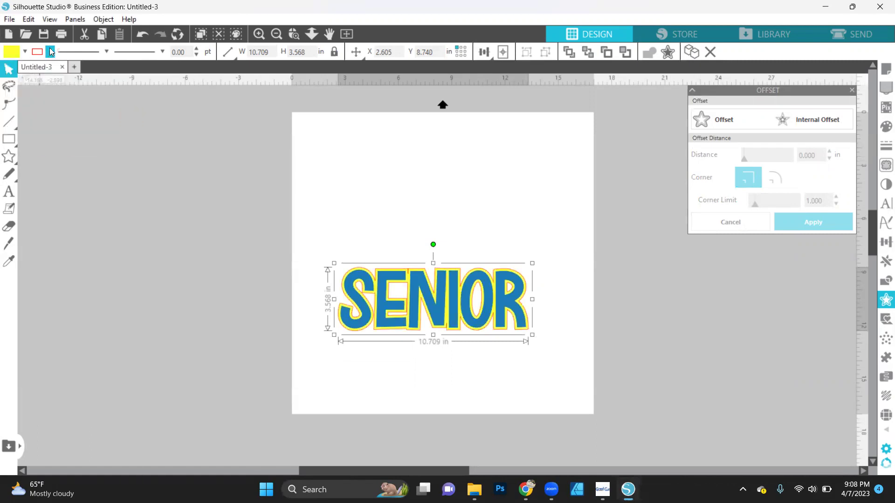
{"action": "left_click", "coordinate": [51, 51]}
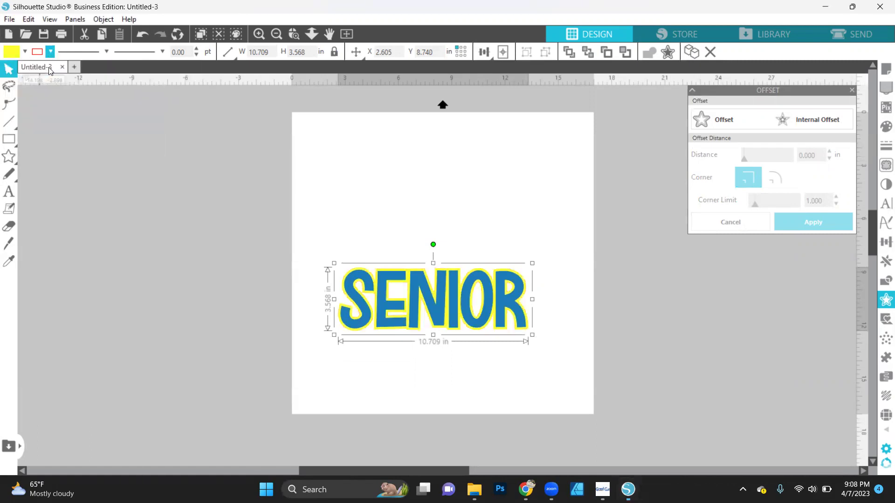
{"action": "left_click", "coordinate": [50, 72]}
Step: Create a second, wider offset around SENIOR at 0.145 in distance
{"action": "left_click", "coordinate": [731, 125]}
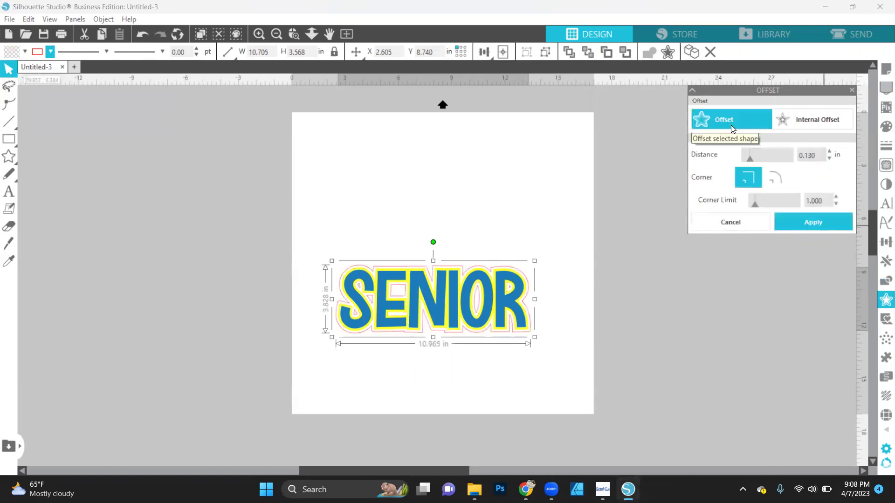
{"action": "left_click", "coordinate": [829, 151]}
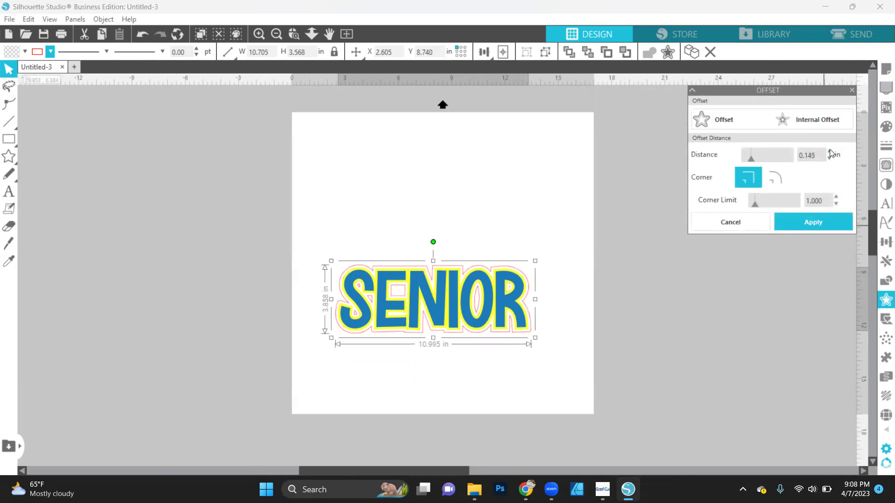
{"action": "left_click", "coordinate": [793, 225]}
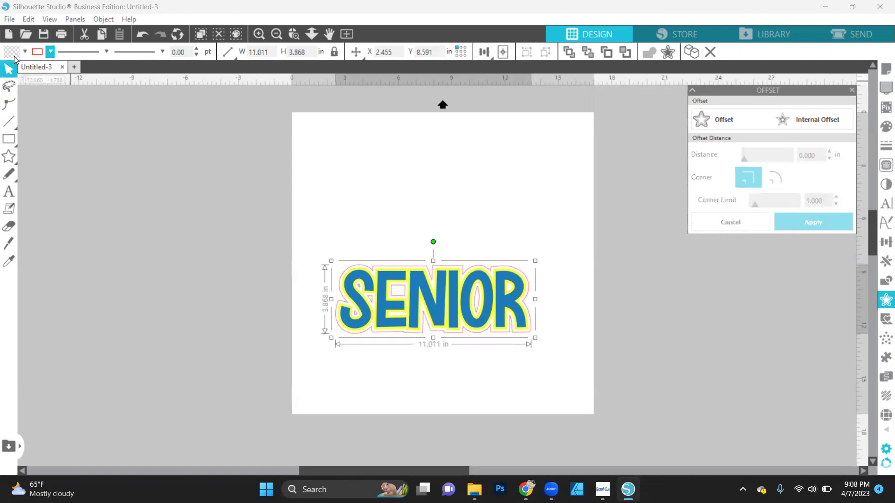
Step: Fill the new offset white and set its line colour to none
{"action": "left_click", "coordinate": [28, 50]}
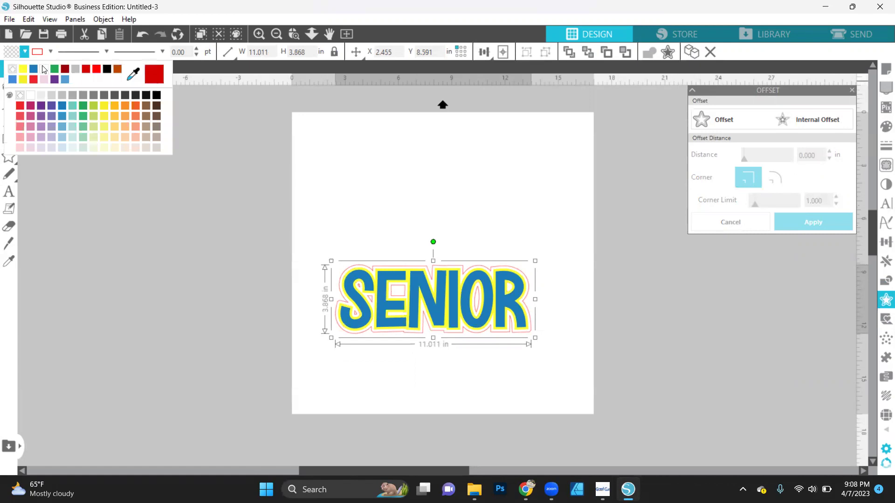
{"action": "left_click", "coordinate": [43, 68]}
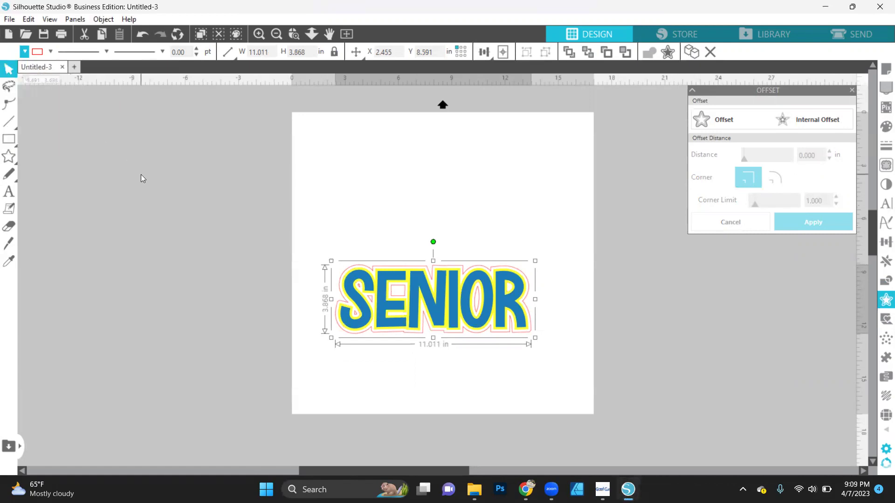
{"action": "left_click", "coordinate": [50, 52]}
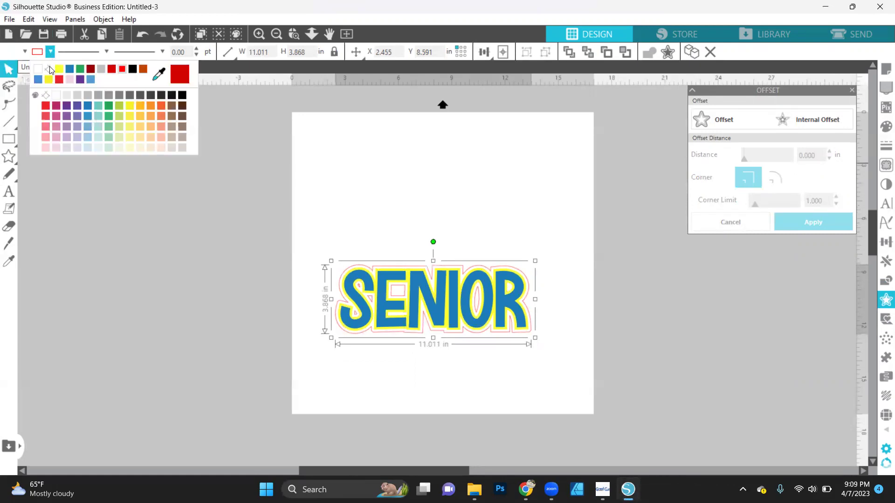
{"action": "left_click", "coordinate": [48, 68]}
Step: Undo an accidental move of SENIOR, then set the Media Color to red in Page Setup
{"action": "left_click", "coordinate": [175, 294]}
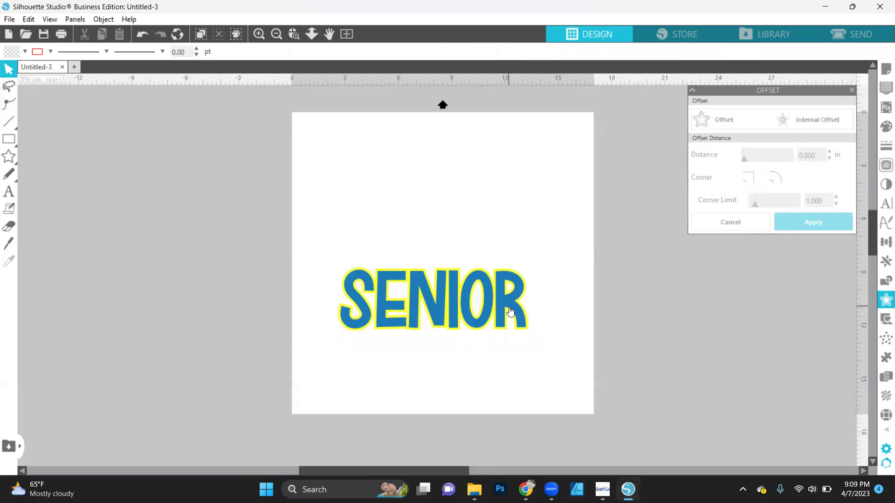
{"action": "left_click_drag", "start_coordinate": [491, 311], "coordinate": [497, 336]}
{"action": "key", "text": "ctrl+z"}
{"action": "left_click", "coordinate": [883, 72]}
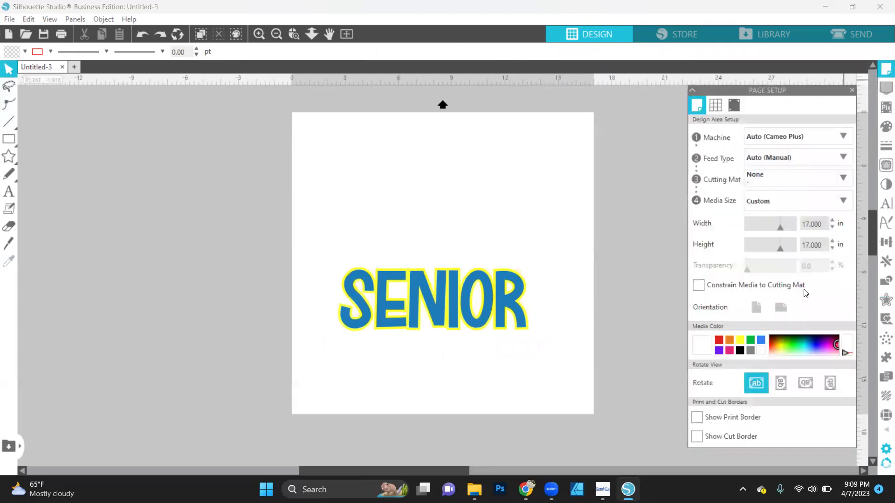
{"action": "left_click", "coordinate": [719, 340]}
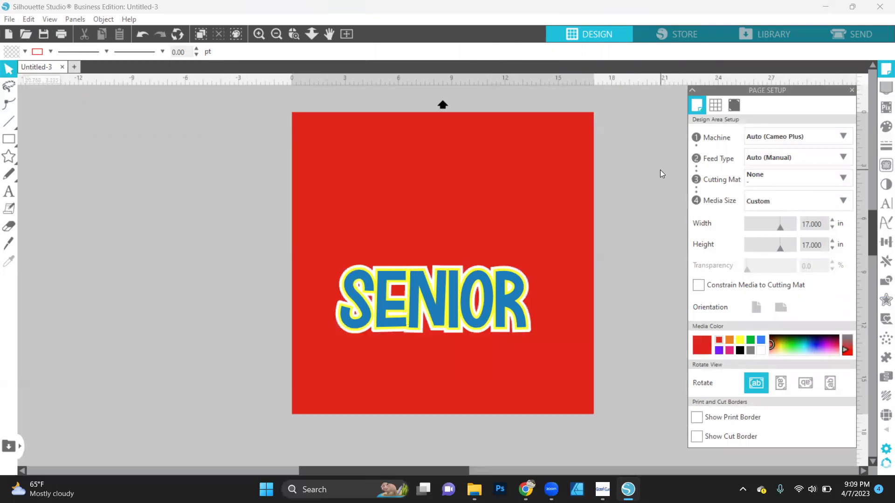
Step: Move SENIOR lower, duplicate it just above, and send the upper copy backward
{"action": "left_click_drag", "start_coordinate": [265, 231], "coordinate": [611, 375]}
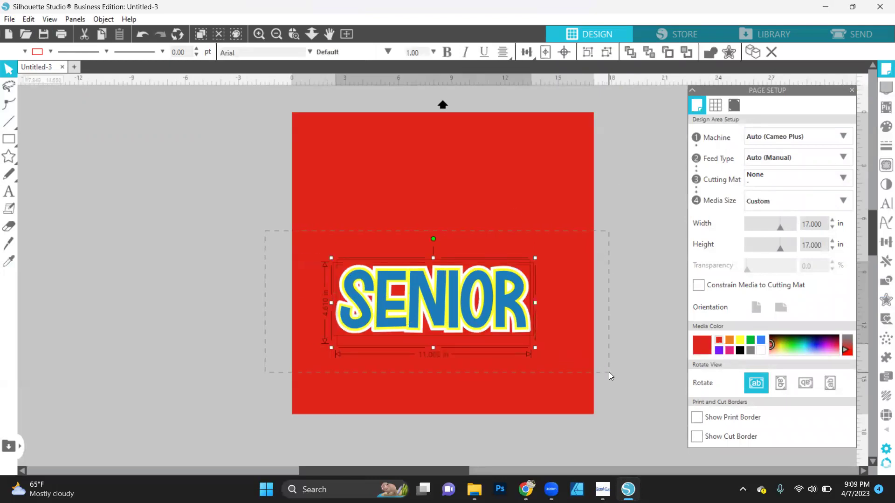
{"action": "left_click_drag", "start_coordinate": [476, 305], "coordinate": [482, 349]}
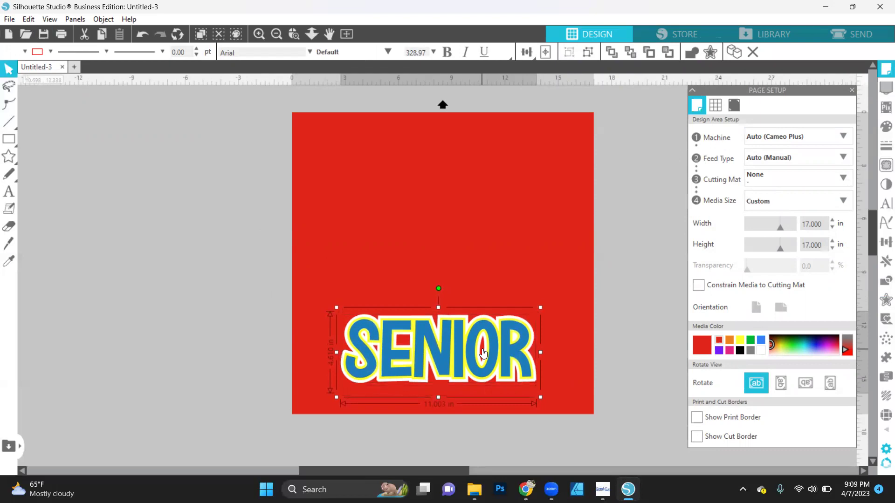
{"action": "key", "text": "i"}
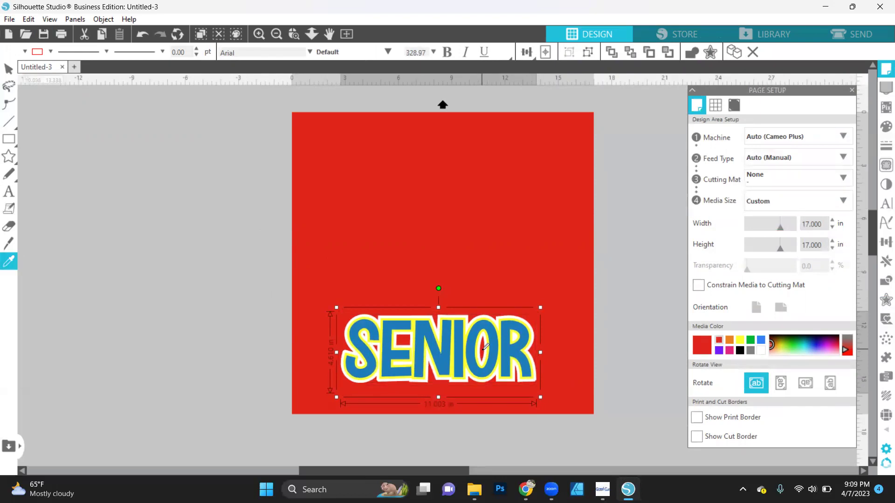
{"action": "left_click", "coordinate": [485, 346]}
{"action": "key", "text": "v"}
{"action": "left_click_drag", "start_coordinate": [461, 344], "coordinate": [452, 302]}
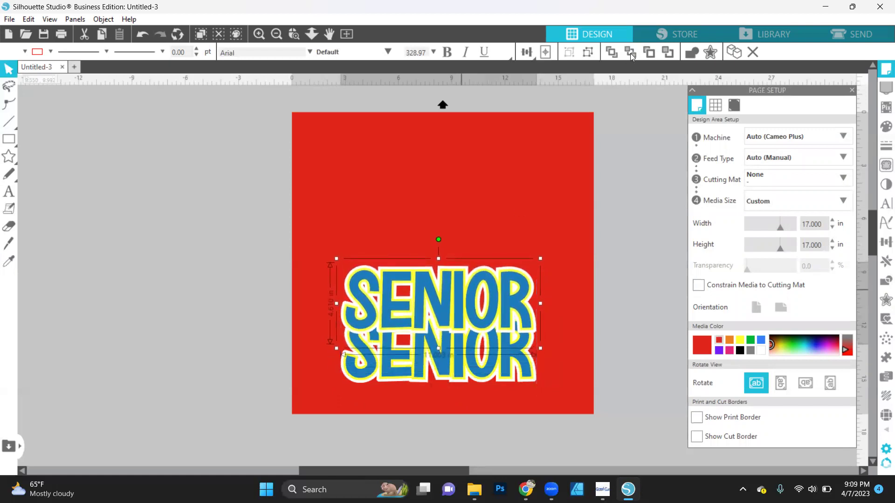
{"action": "left_click", "coordinate": [668, 55]}
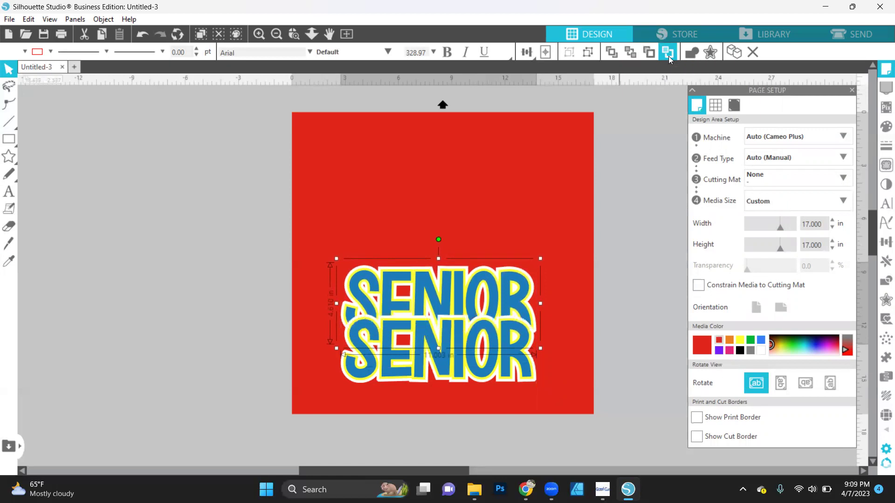
{"action": "left_click", "coordinate": [658, 194]}
Step: Ungroup the top SENIOR, fill its letters yellow and its offset blue
{"action": "left_click", "coordinate": [521, 292]}
{"action": "right_click", "coordinate": [520, 290]}
{"action": "left_click", "coordinate": [555, 339]}
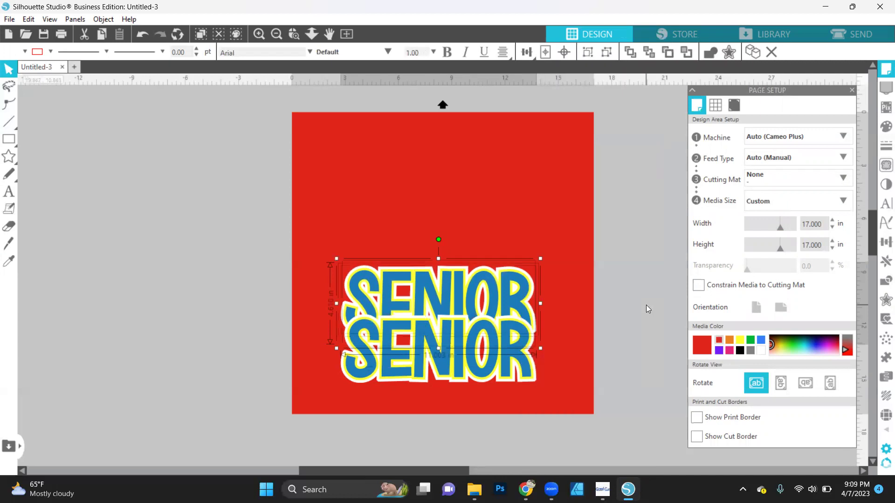
{"action": "left_click", "coordinate": [646, 305]}
{"action": "left_click", "coordinate": [513, 302]}
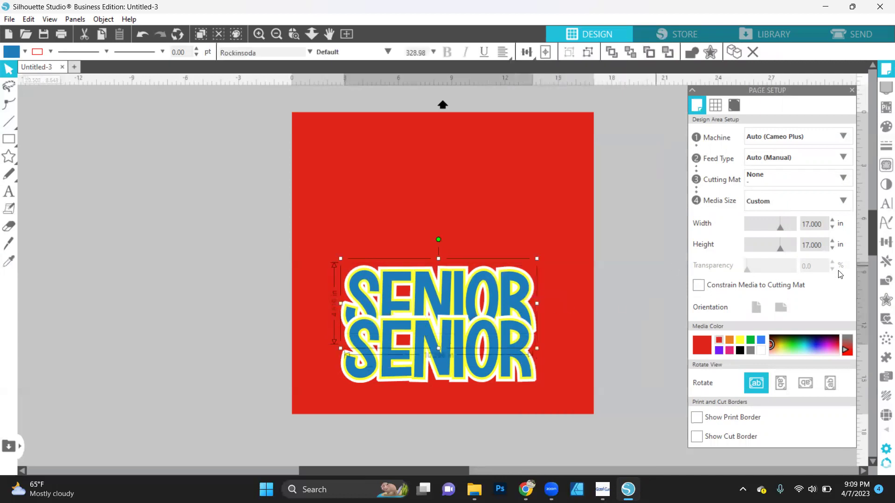
{"action": "left_click", "coordinate": [25, 49]}
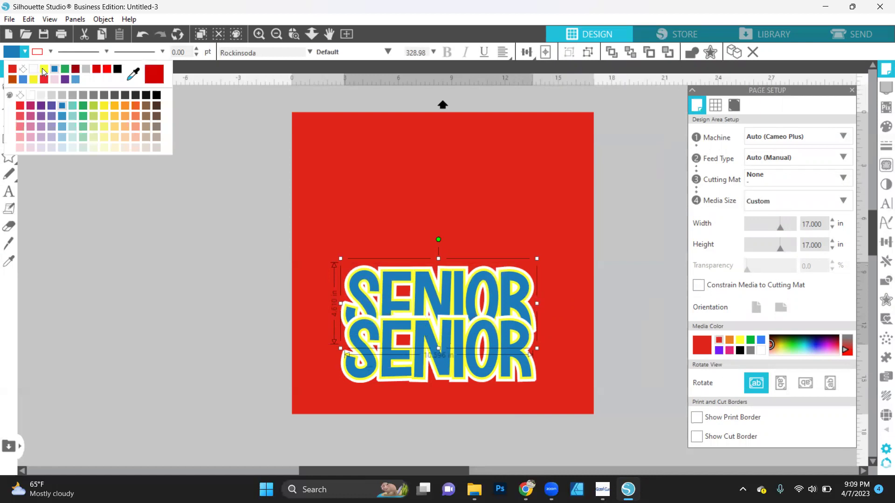
{"action": "left_click", "coordinate": [44, 70]}
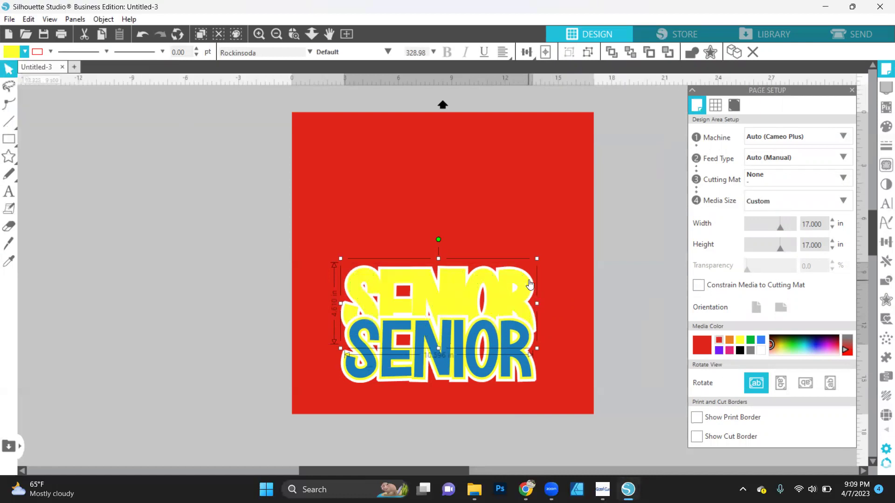
{"action": "left_click", "coordinate": [529, 283]}
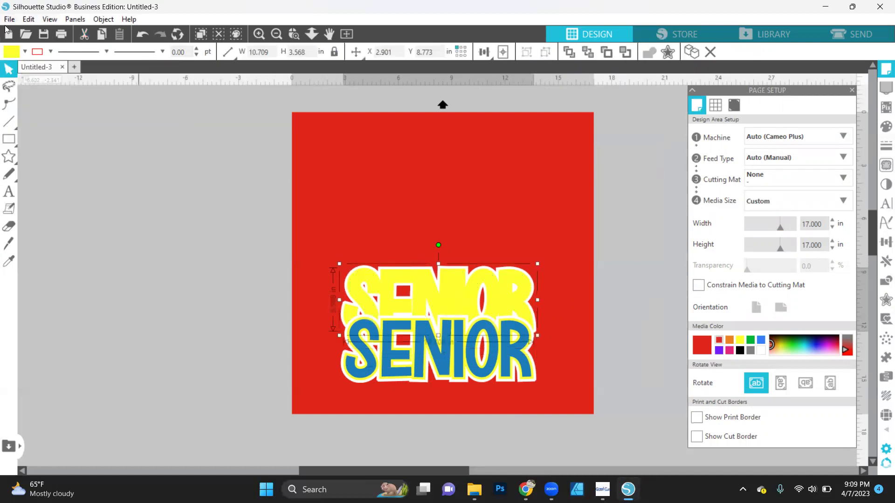
{"action": "left_click", "coordinate": [24, 52]}
{"action": "left_click", "coordinate": [54, 69]}
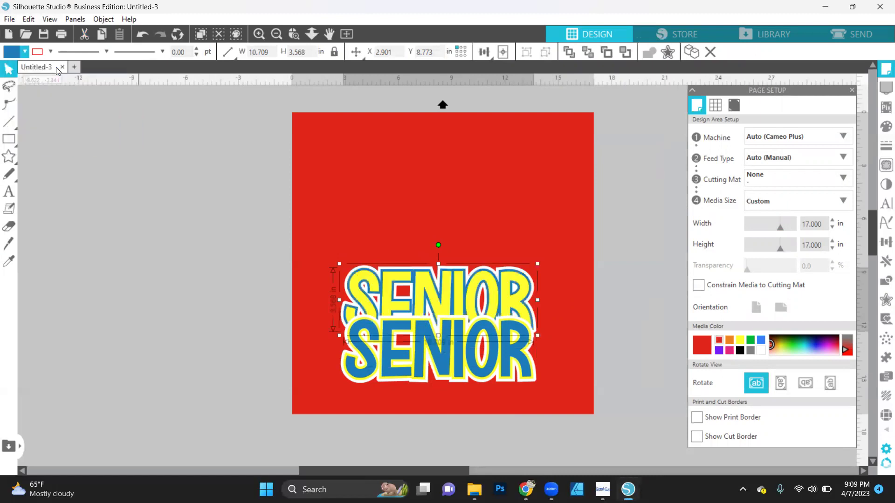
{"action": "left_click", "coordinate": [135, 167]}
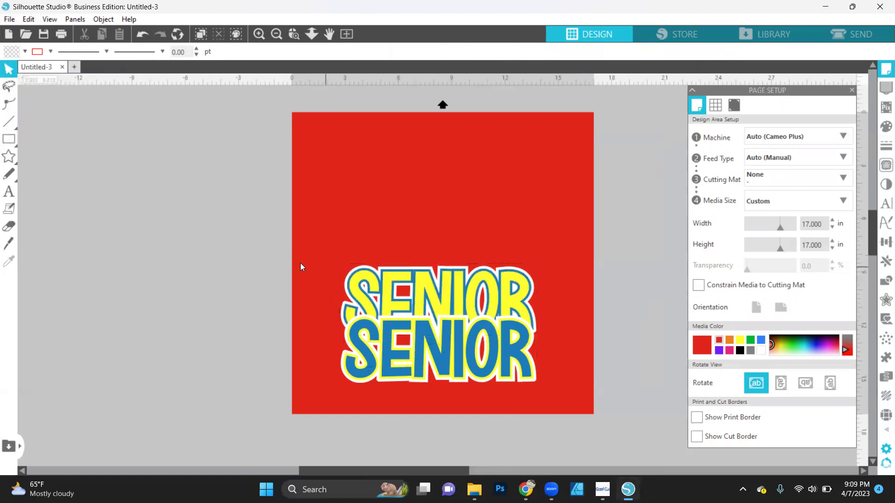
Step: Copy the pair of SENIOR words, paste it above the original two, and reorder them
{"action": "left_click", "coordinate": [400, 280]}
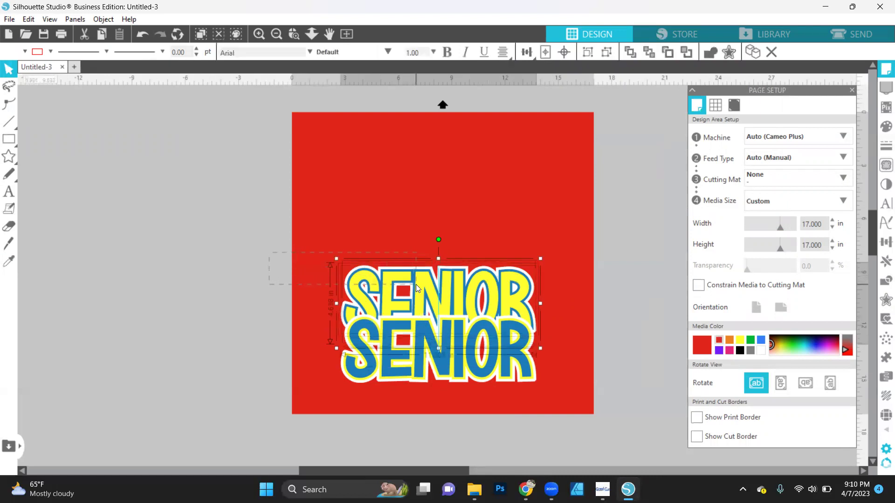
{"action": "key", "text": "i"}
{"action": "key", "text": "ctrl+a"}
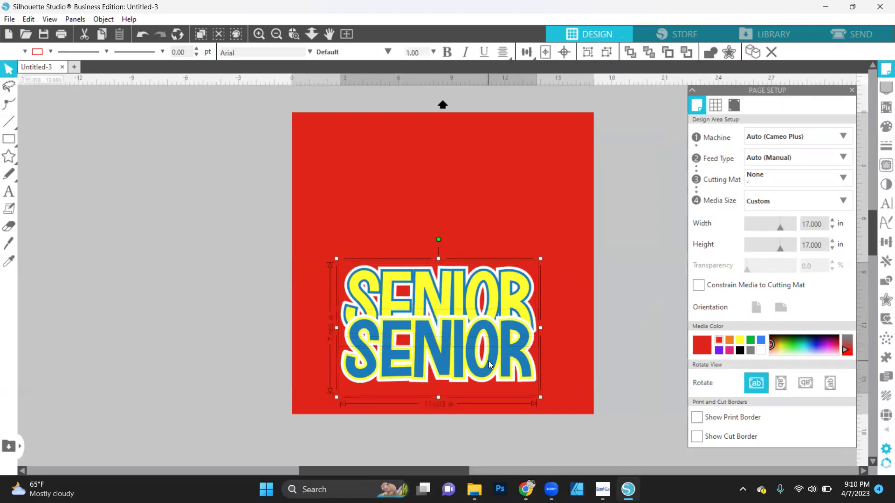
{"action": "key", "text": "i"}
{"action": "key", "text": "ctrl+c"}
{"action": "key", "text": "ctrl+v"}
{"action": "left_click_drag", "start_coordinate": [495, 372], "coordinate": [482, 283]}
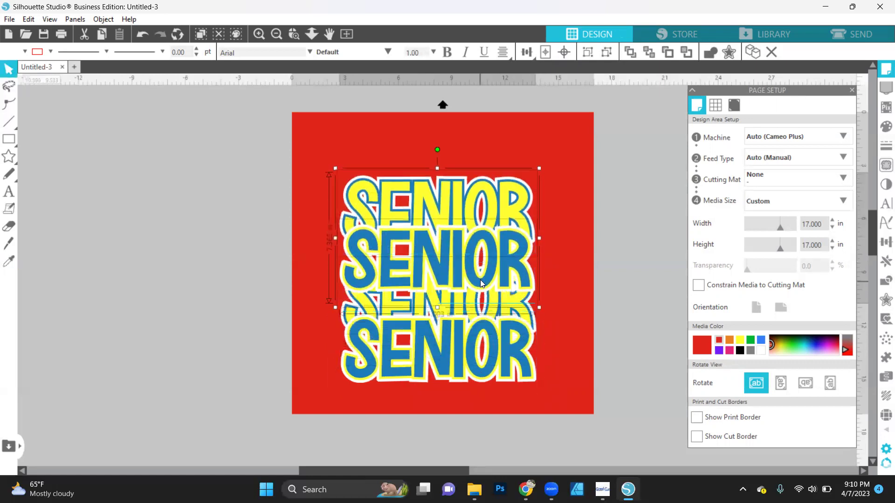
{"action": "left_click", "coordinate": [652, 52]}
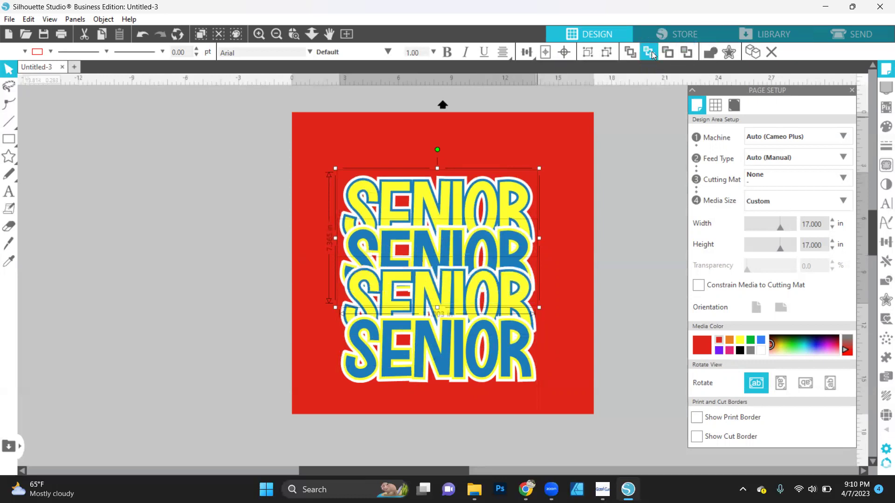
{"action": "left_click", "coordinate": [331, 314]}
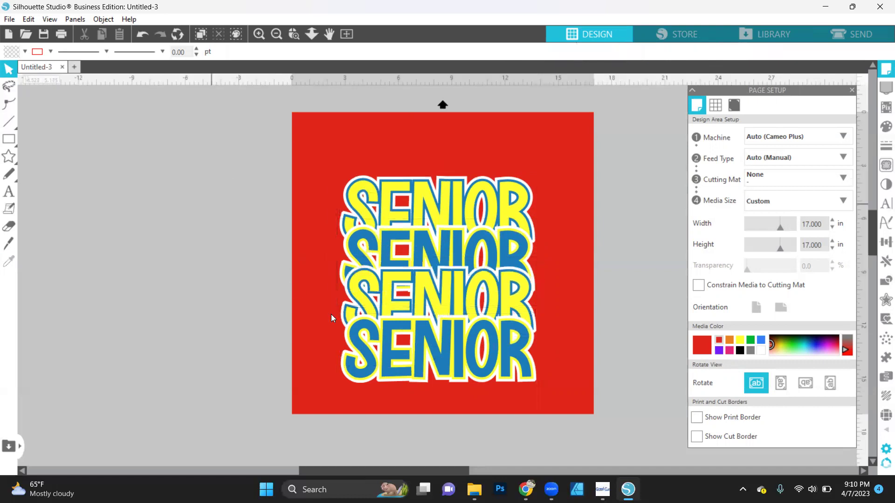
Step: Move the bottom SENIOR to the top of the stack, bring it to front, and select all copies
{"action": "left_click", "coordinate": [444, 360]}
{"action": "key", "text": "i"}
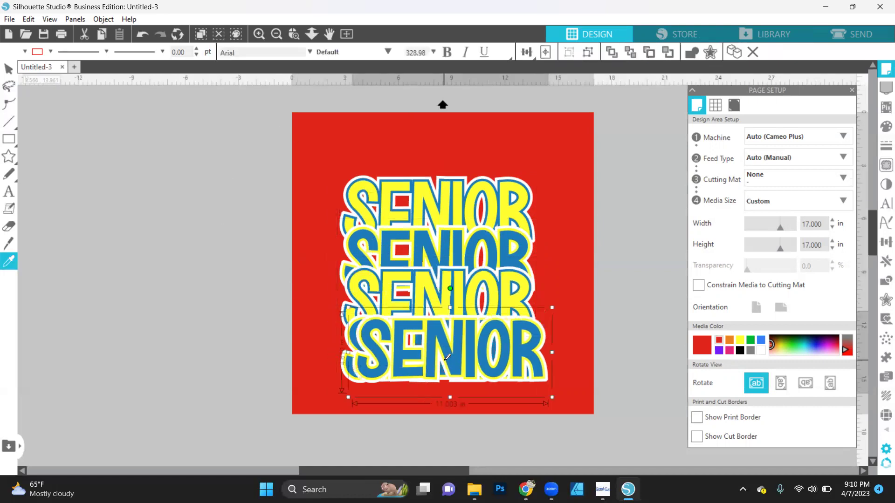
{"action": "key", "text": "v"}
{"action": "left_click_drag", "start_coordinate": [443, 359], "coordinate": [427, 181]}
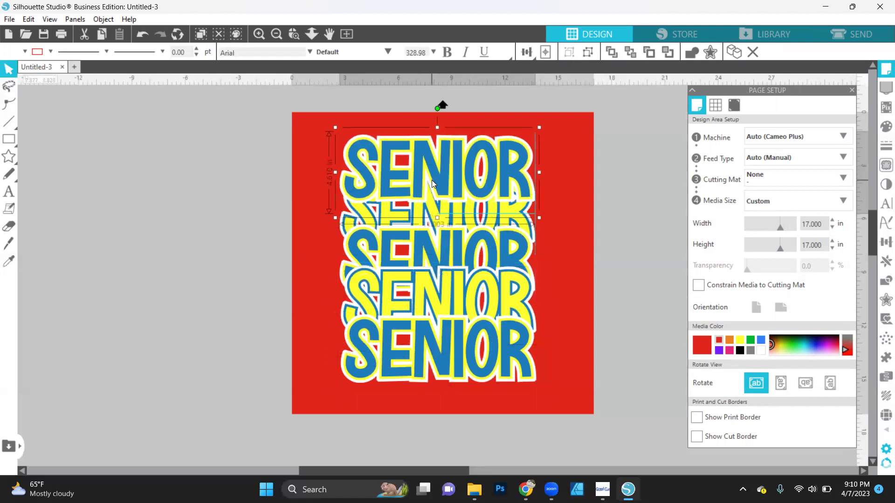
{"action": "left_click", "coordinate": [629, 52]}
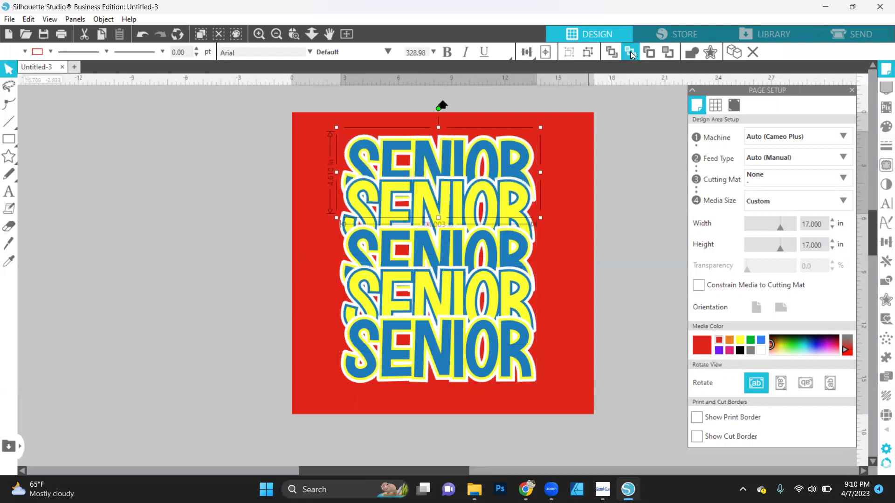
{"action": "left_click", "coordinate": [243, 117]}
{"action": "left_click_drag", "start_coordinate": [303, 187], "coordinate": [622, 424]}
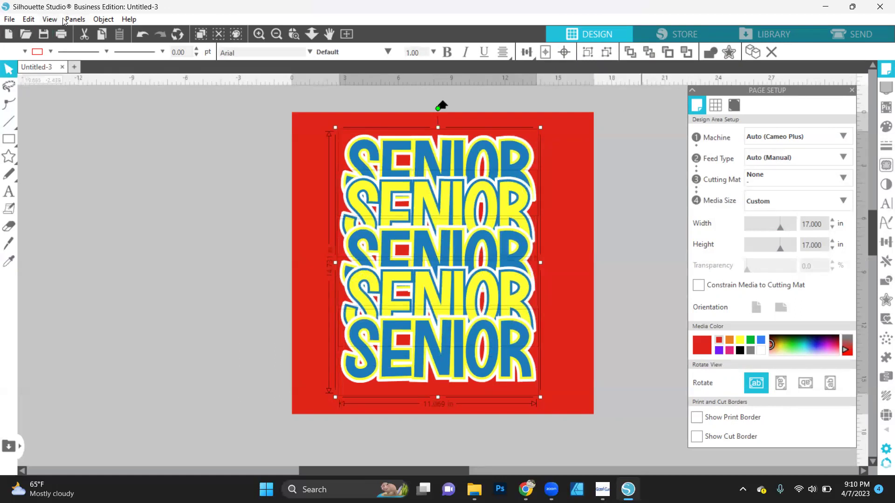
Step: Space the five SENIOR rows evenly with Object > Align > Space Vertically
{"action": "left_click", "coordinate": [105, 21]}
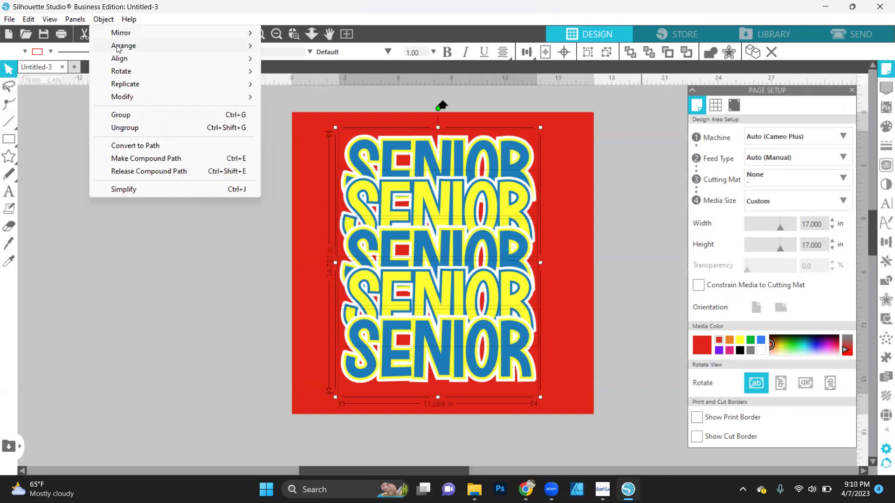
{"action": "mouse_move", "coordinate": [124, 64]}
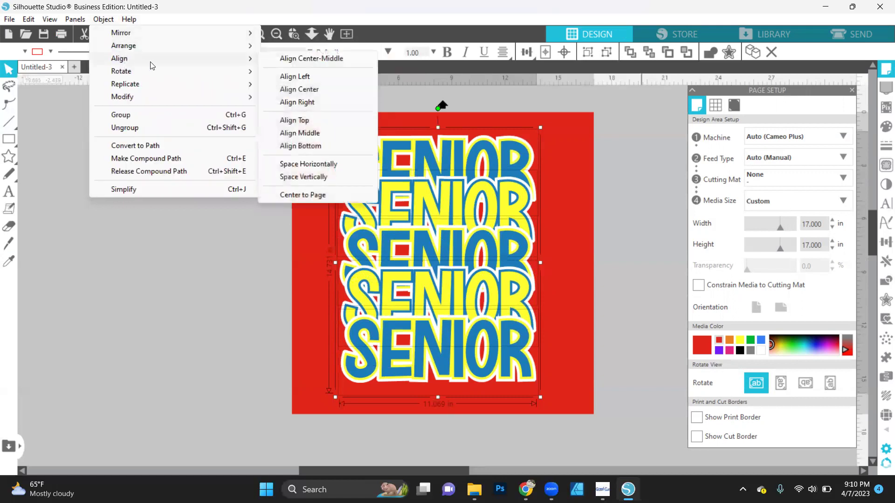
{"action": "left_click", "coordinate": [326, 177]}
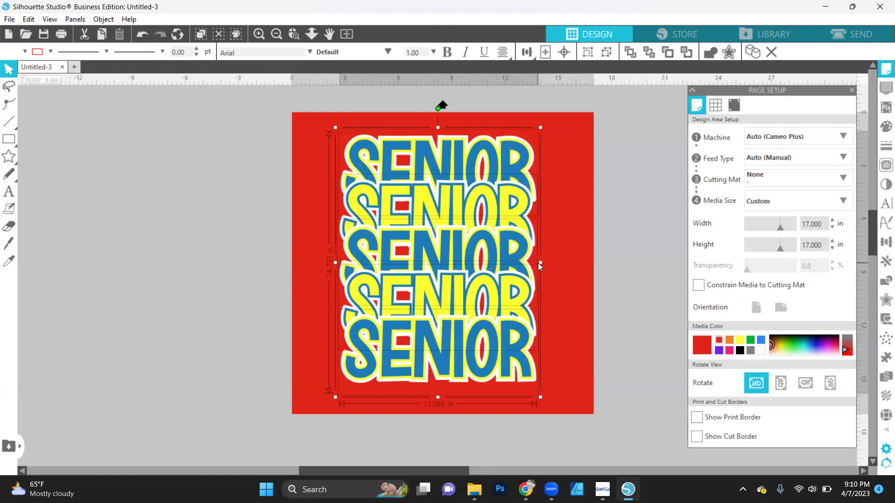
Step: Widen the stack to about 13.8 inches, shift it left, and squash it shorter
{"action": "left_click_drag", "start_coordinate": [542, 261], "coordinate": [590, 259]}
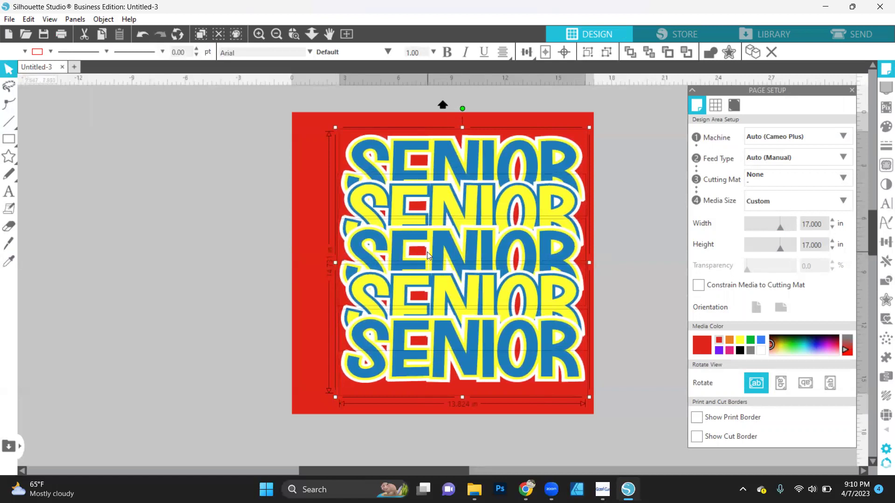
{"action": "left_click_drag", "start_coordinate": [426, 252], "coordinate": [417, 252]}
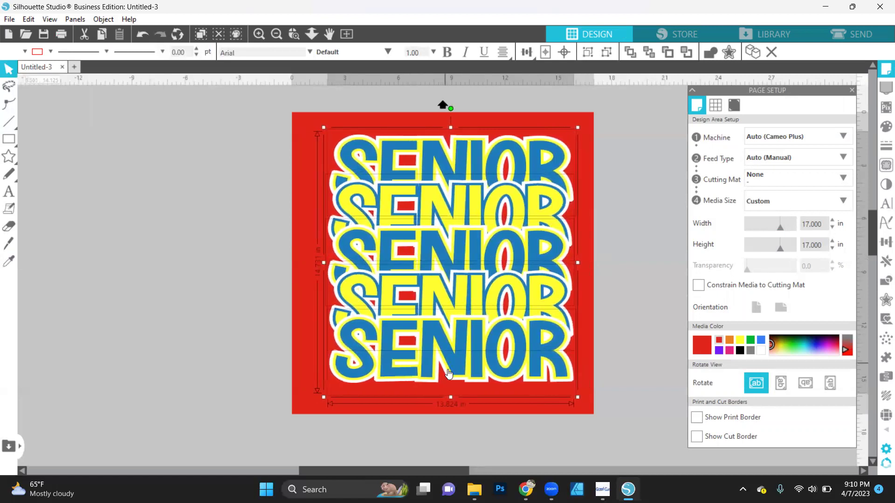
{"action": "left_click_drag", "start_coordinate": [449, 396], "coordinate": [449, 351]}
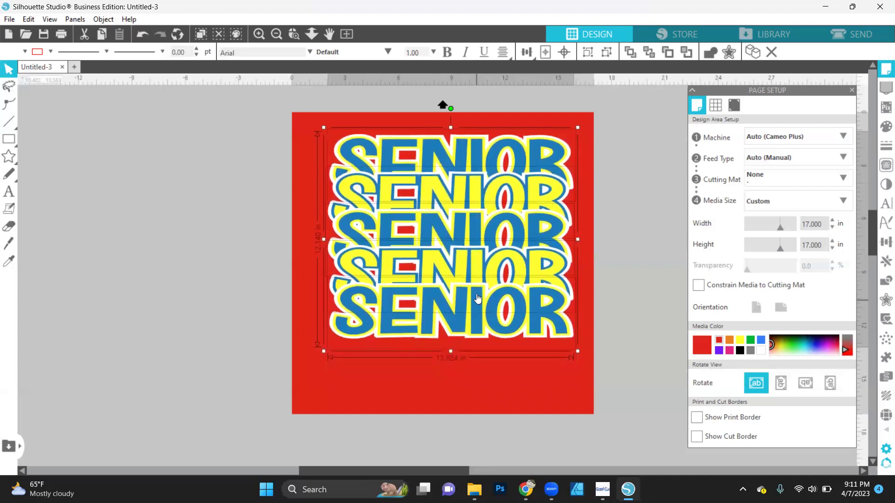
{"action": "left_click_drag", "start_coordinate": [478, 298], "coordinate": [471, 298]}
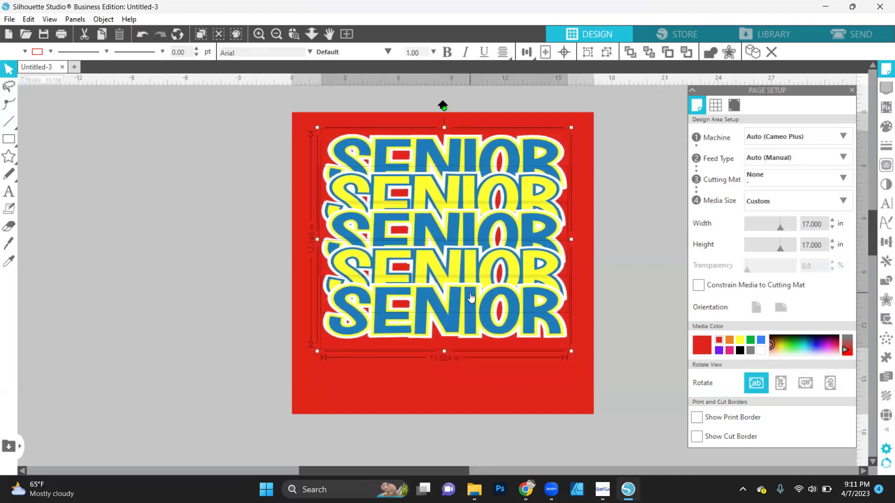
{"action": "left_click", "coordinate": [218, 263]}
Step: Add 'CLASS OF' text below the SENIOR stack, fill it yellow, and enlarge it
{"action": "left_click", "coordinate": [9, 191]}
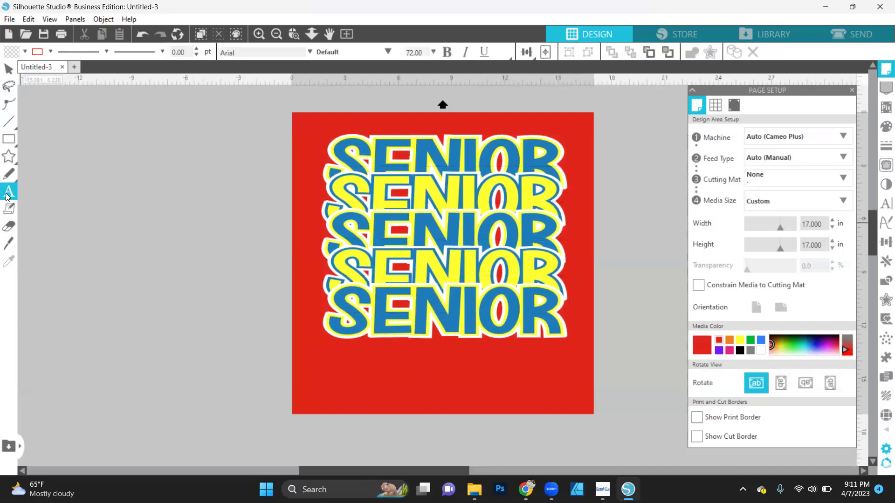
{"action": "left_click", "coordinate": [374, 356]}
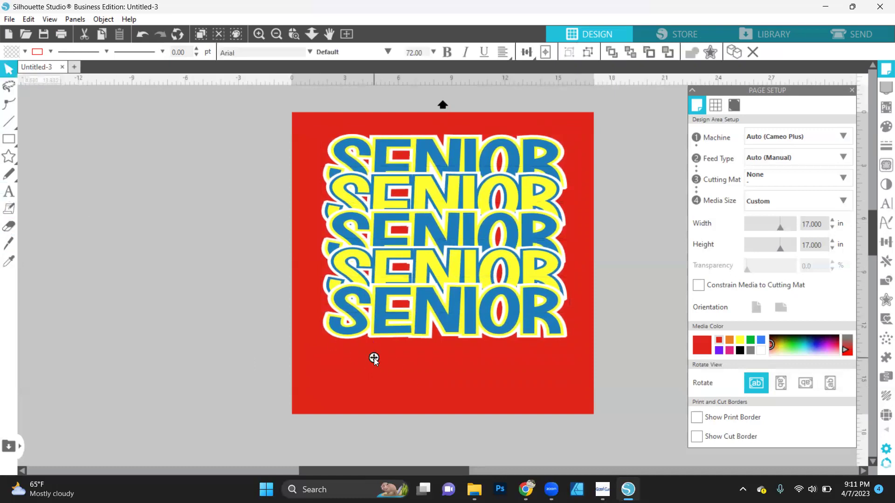
{"action": "type", "text": "CLASS"}
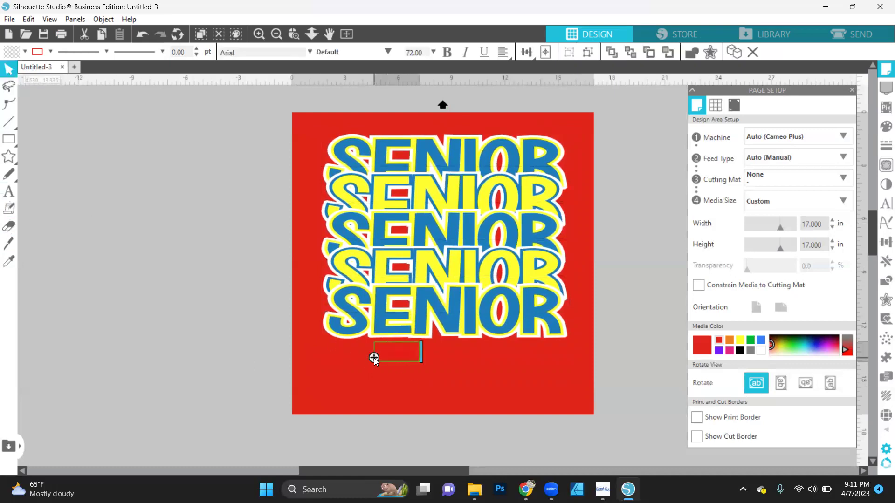
{"action": "type", "text": " OF"}
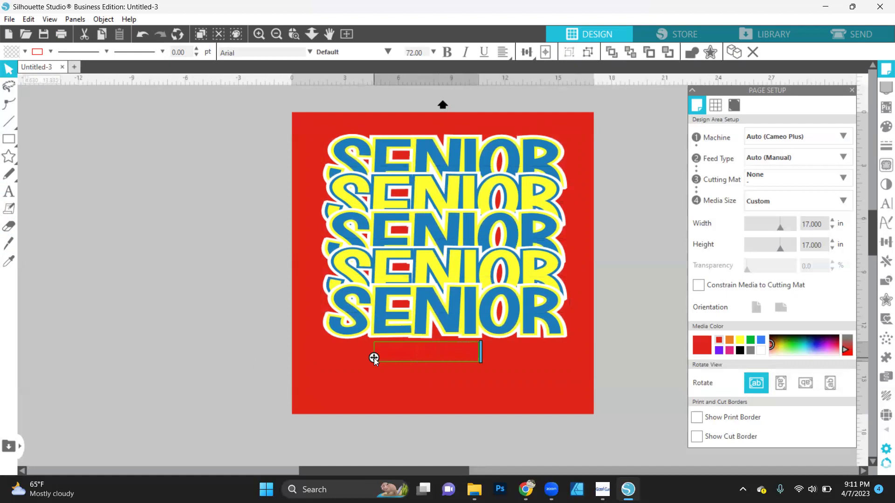
{"action": "left_click", "coordinate": [7, 70]}
{"action": "left_click", "coordinate": [441, 354]}
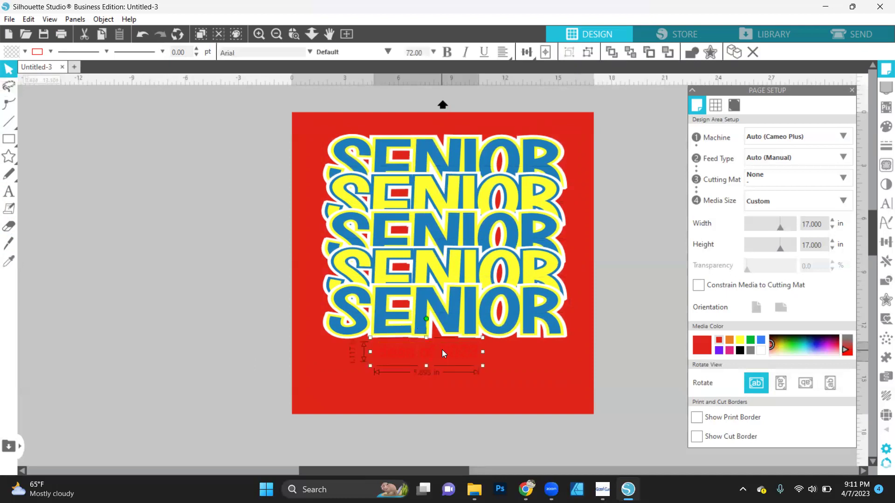
{"action": "left_click", "coordinate": [25, 54]}
{"action": "left_click", "coordinate": [24, 69]}
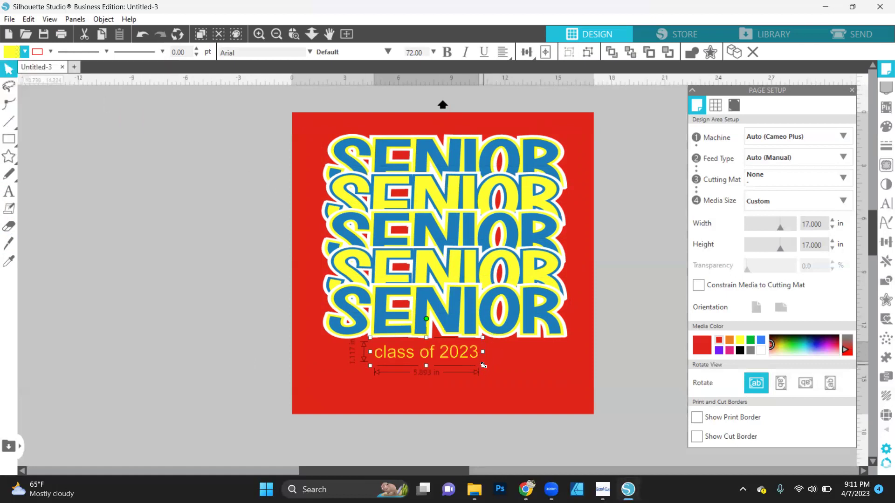
{"action": "left_click_drag", "start_coordinate": [483, 366], "coordinate": [545, 401]}
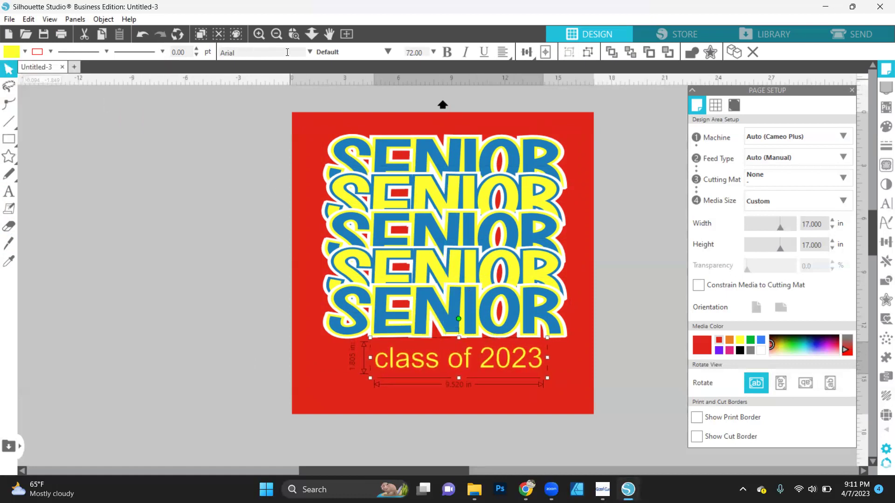
Step: Set the text in the houston Signature font, scale it to about 9.46 inches wide, and change its outline colour
{"action": "left_click", "coordinate": [233, 56]}
{"action": "type", "text": "houston Signature"}
{"action": "key", "text": "Return"}
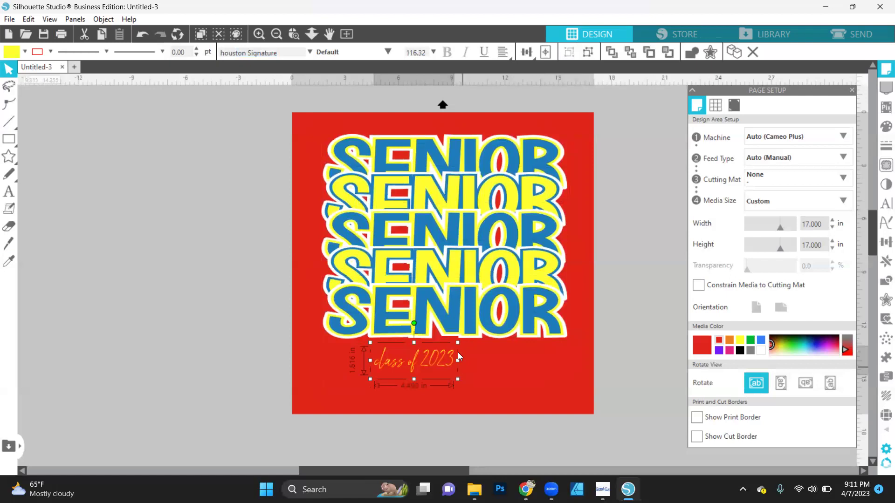
{"action": "left_click_drag", "start_coordinate": [457, 343], "coordinate": [547, 311]}
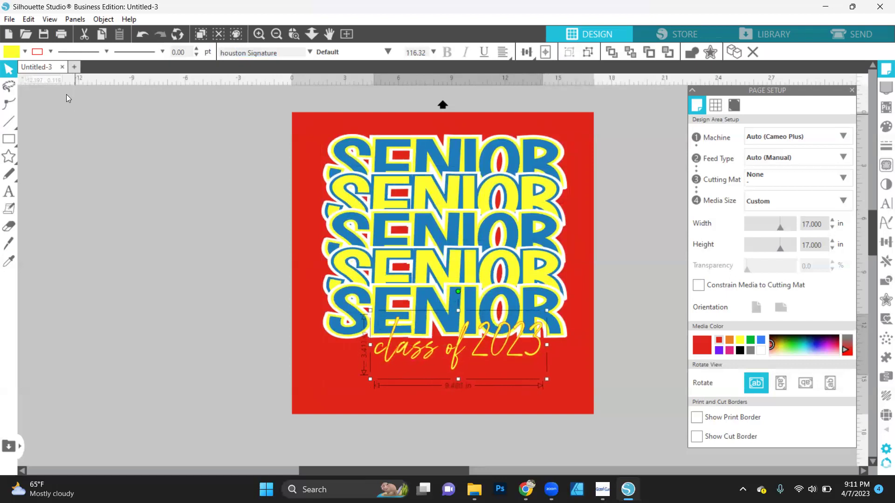
{"action": "left_click", "coordinate": [50, 52]}
{"action": "left_click", "coordinate": [69, 70]}
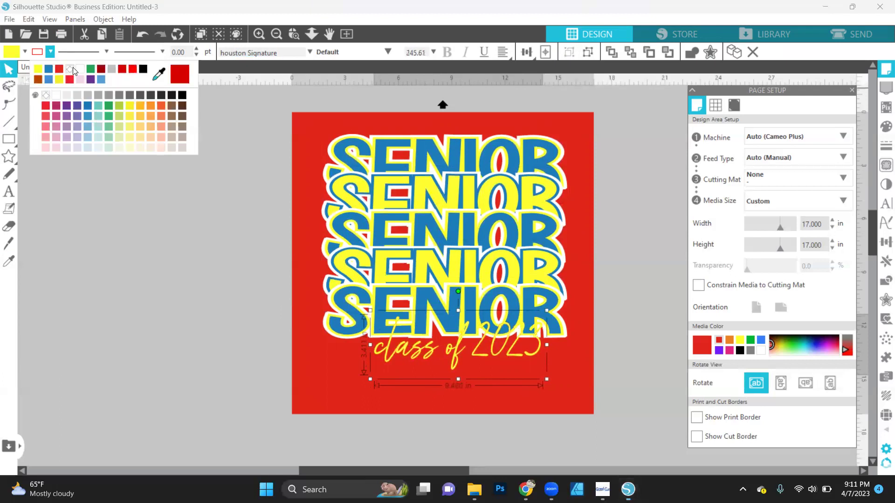
Step: Offset the 'class of 2023' script outward by 0.080 in
{"action": "left_click", "coordinate": [884, 302]}
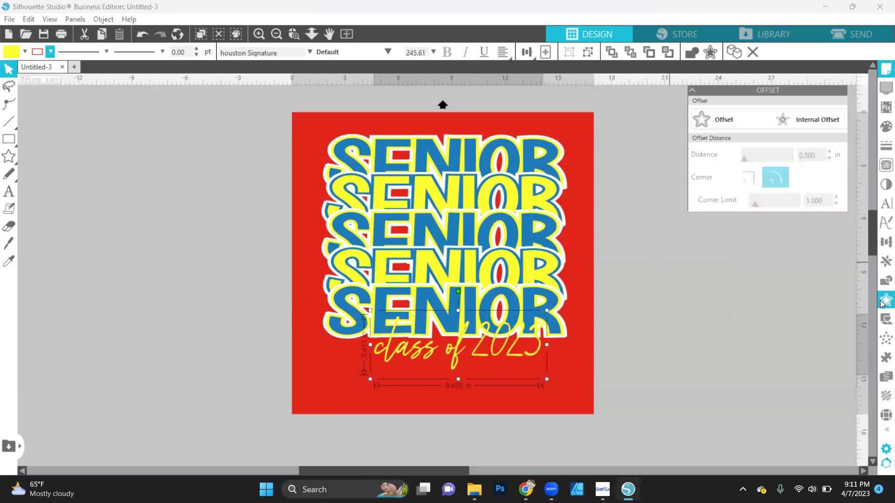
{"action": "left_click", "coordinate": [719, 116]}
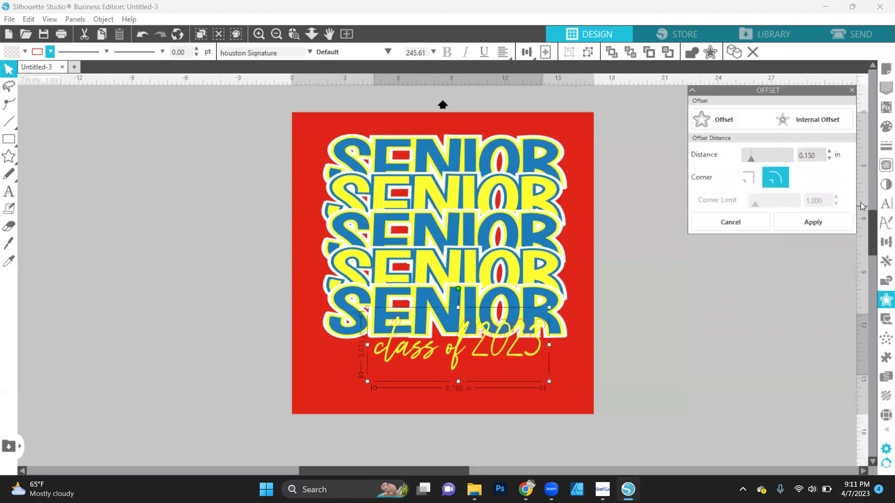
{"action": "left_click", "coordinate": [829, 158]}
{"action": "left_click", "coordinate": [829, 159]}
{"action": "left_click", "coordinate": [828, 159]}
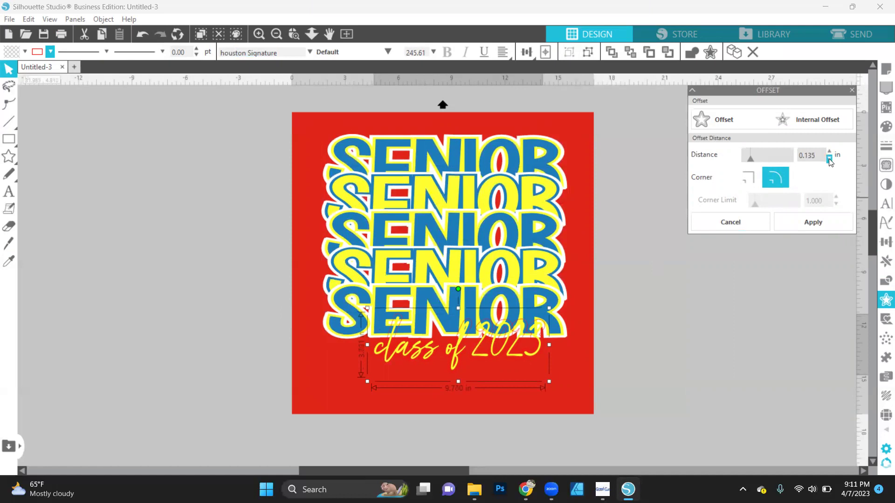
{"action": "left_click", "coordinate": [829, 159]}
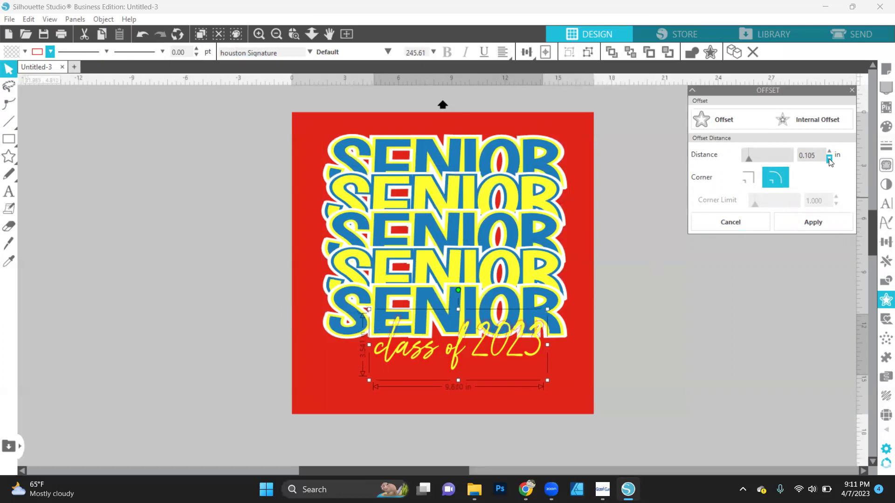
{"action": "left_click", "coordinate": [828, 159]}
{"action": "left_click", "coordinate": [829, 151]}
{"action": "left_click", "coordinate": [829, 151]}
{"action": "left_click", "coordinate": [811, 224]}
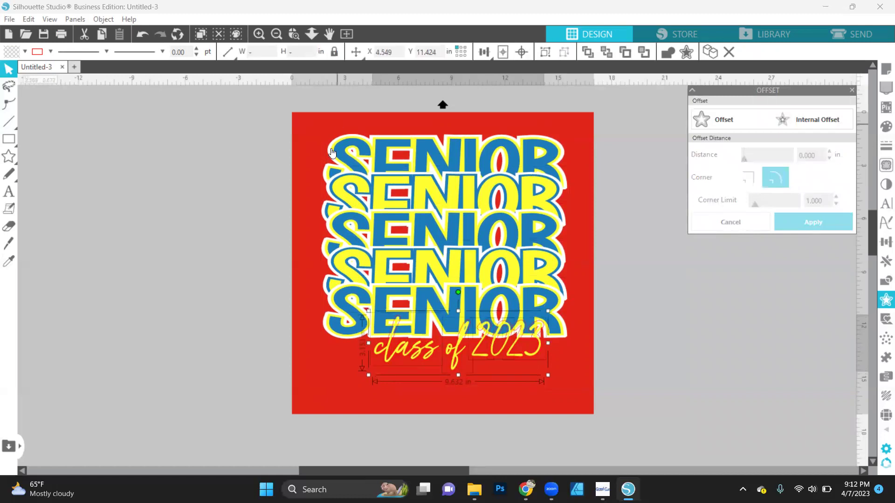
Step: Fill the new offset pale yellow and remove its outline colour
{"action": "left_click", "coordinate": [24, 51]}
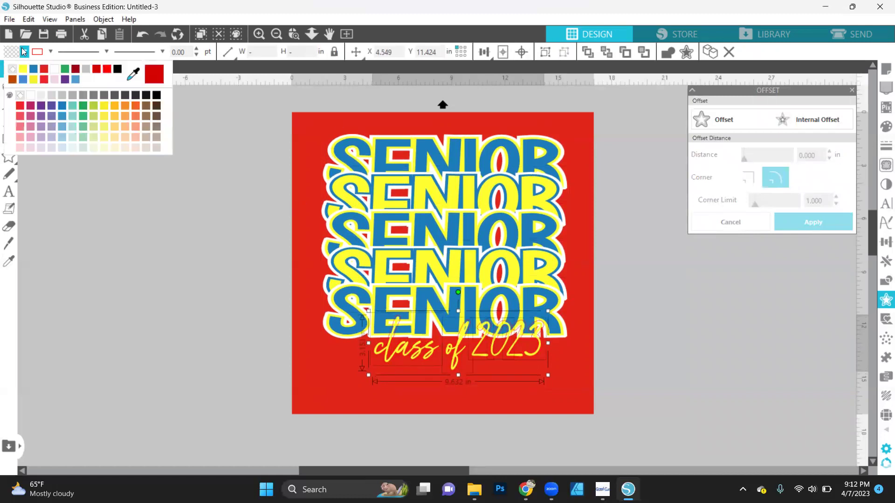
{"action": "left_click", "coordinate": [54, 71]}
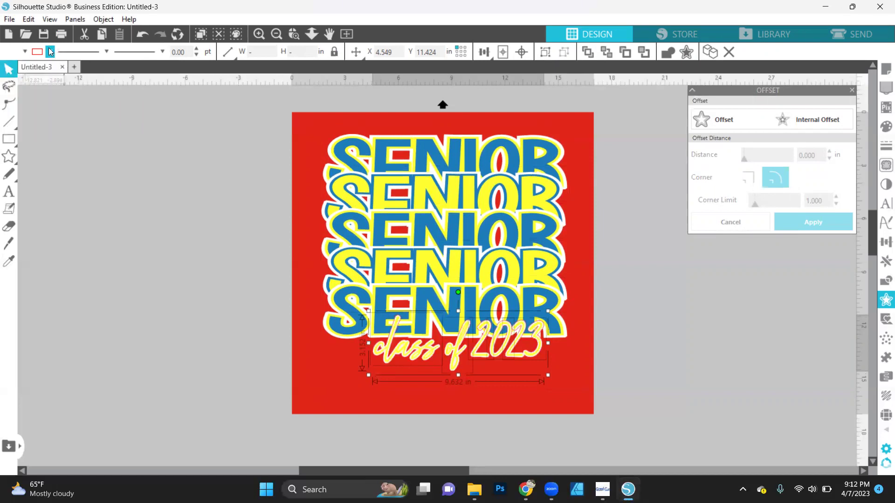
{"action": "left_click", "coordinate": [51, 51]}
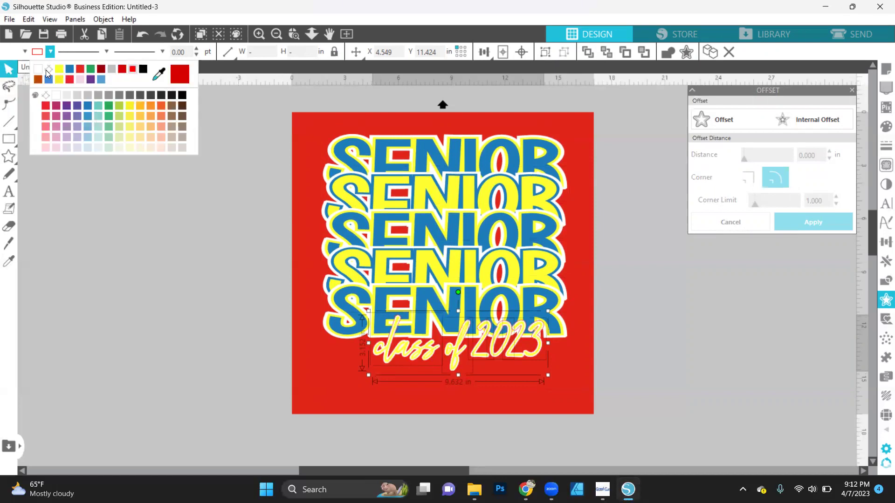
{"action": "left_click", "coordinate": [47, 71]}
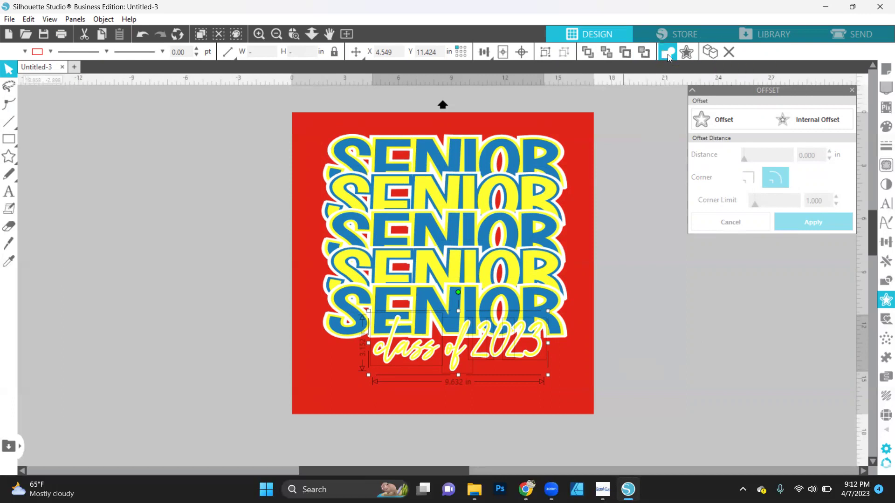
{"action": "left_click", "coordinate": [701, 293]}
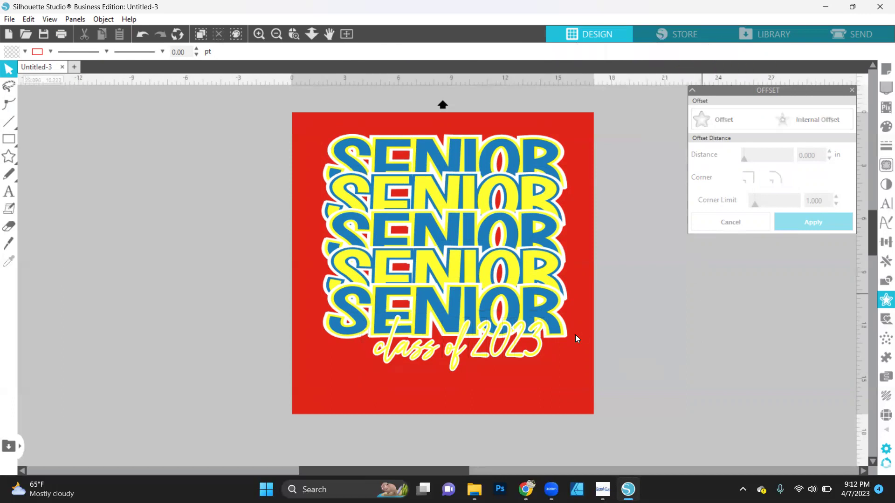
{"action": "left_click", "coordinate": [538, 350]}
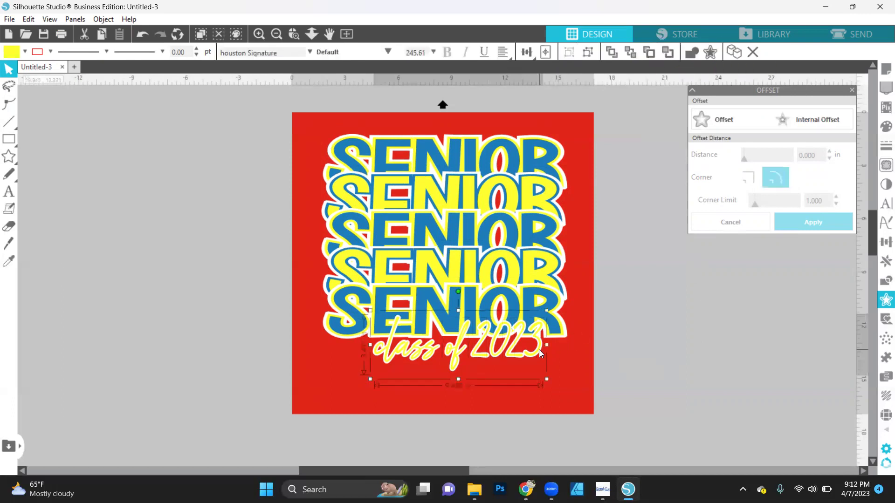
{"action": "left_click", "coordinate": [727, 119]}
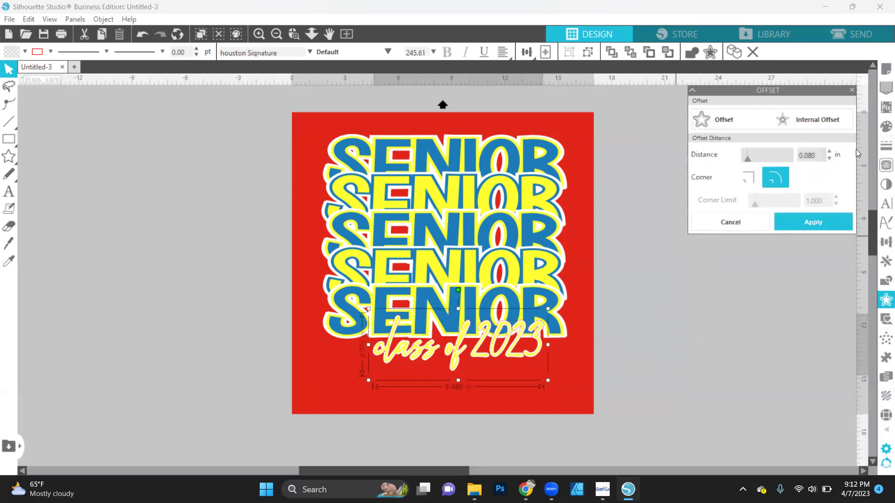
{"action": "left_click", "coordinate": [829, 151]}
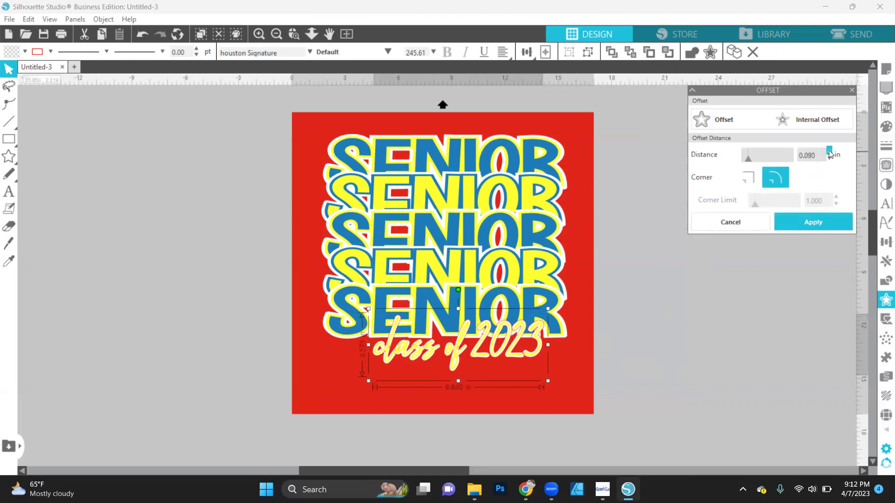
{"action": "left_click", "coordinate": [829, 151]}
{"action": "left_click", "coordinate": [829, 151]}
{"action": "left_click", "coordinate": [258, 38]}
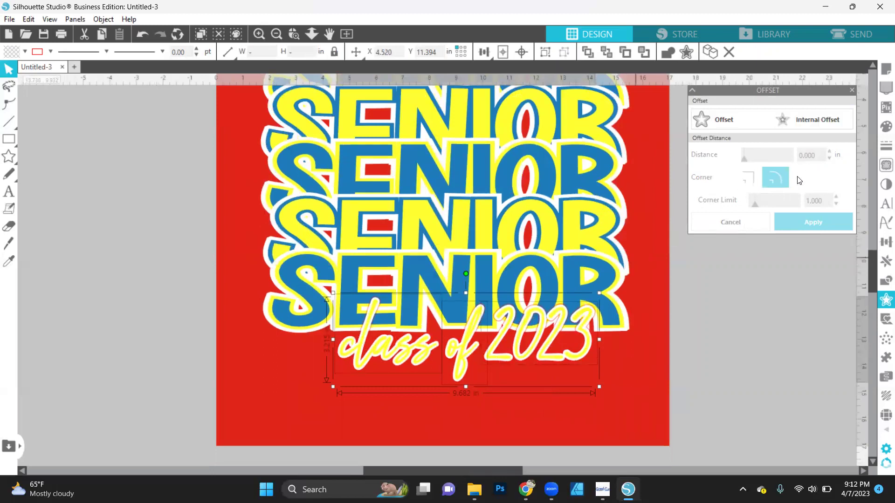
{"action": "left_click", "coordinate": [666, 337]}
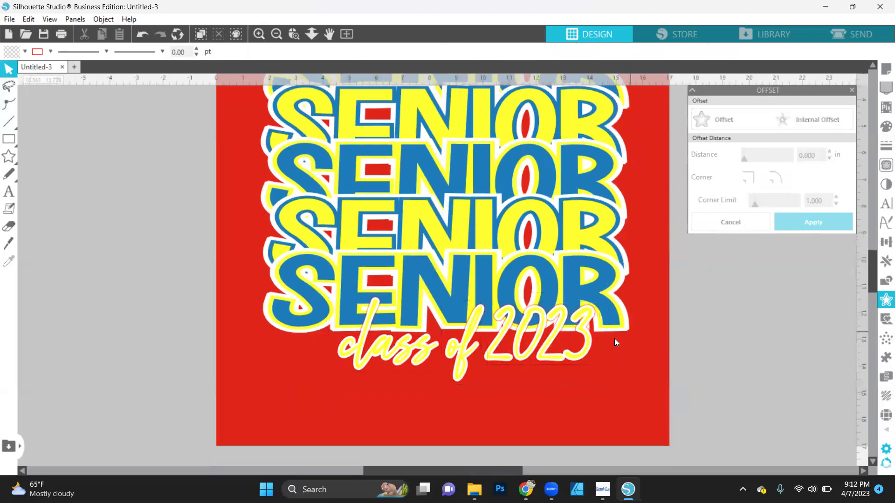
{"action": "left_click", "coordinate": [590, 349]}
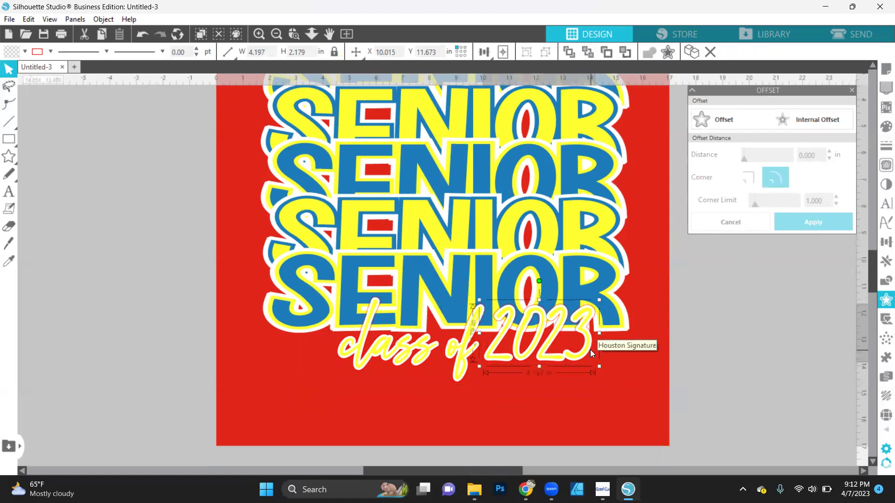
{"action": "left_click_drag", "start_coordinate": [590, 350], "coordinate": [613, 351]}
{"action": "key", "text": "i"}
{"action": "left_click", "coordinate": [618, 349]}
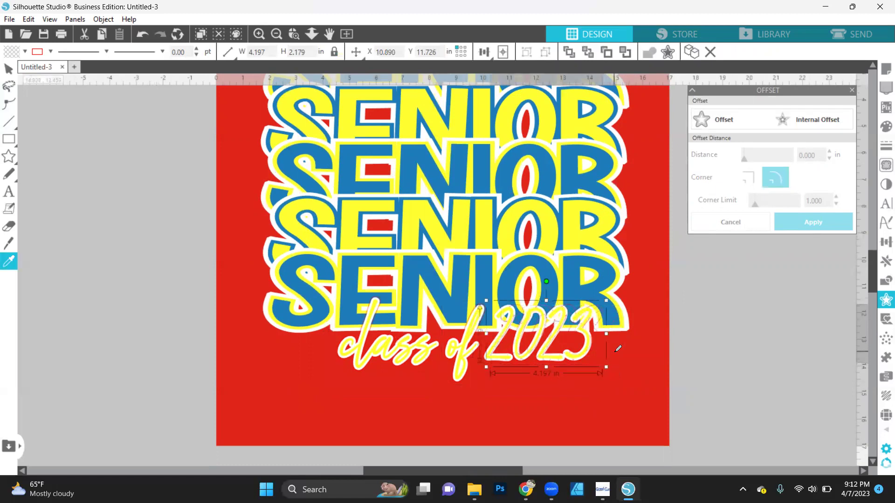
{"action": "key", "text": "Escape"}
{"action": "key", "text": "ctrl+z"}
{"action": "key", "text": "ctrl+z"}
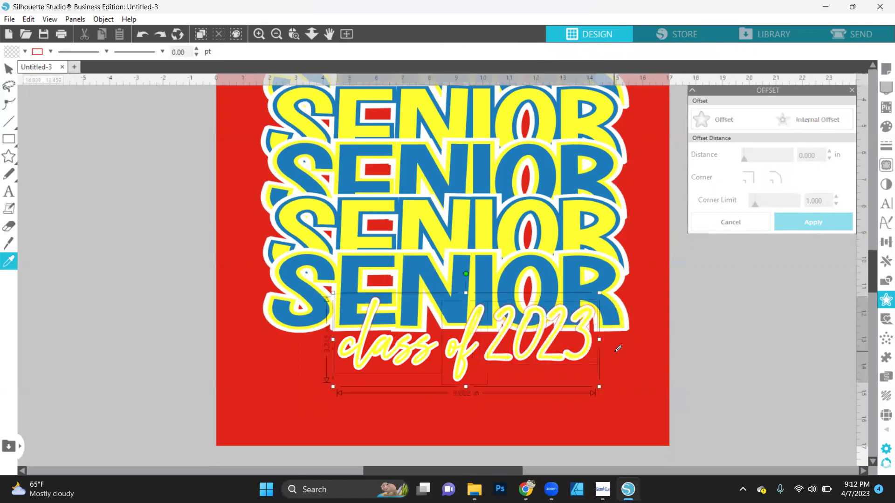
{"action": "key", "text": "ctrl+minus"}
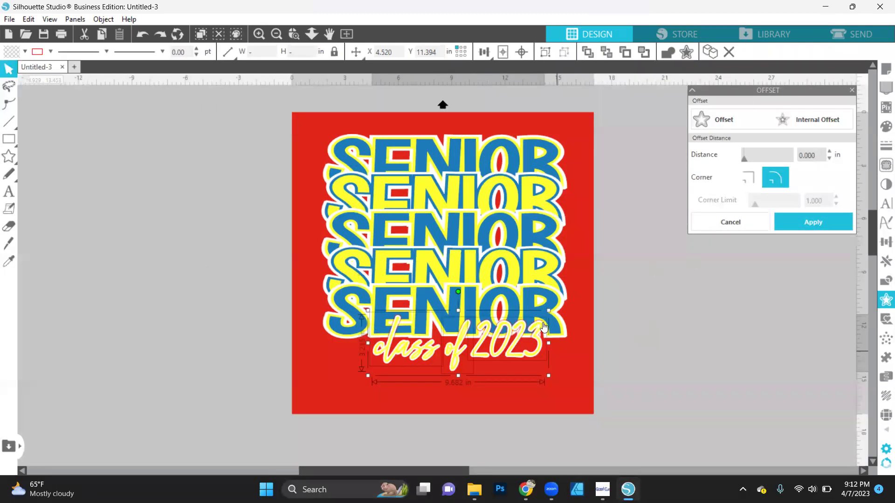
{"action": "left_click", "coordinate": [563, 334]}
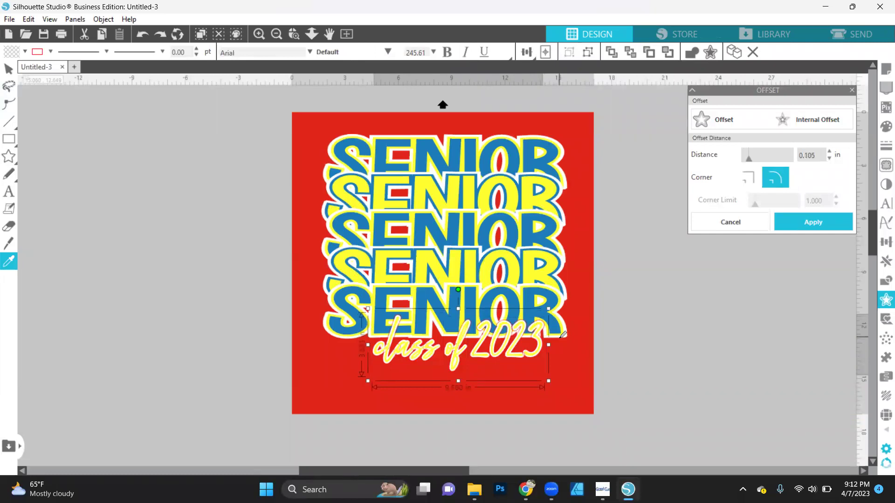
{"action": "key", "text": "Down"}
{"action": "key", "text": "Return"}
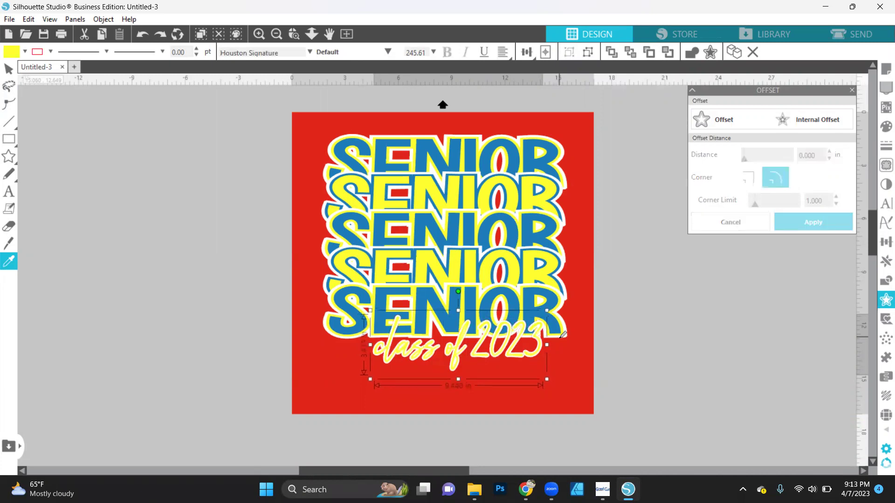
Step: Create a 0.15 in offset around the yellow class of 2023 script
{"action": "left_click", "coordinate": [725, 123]}
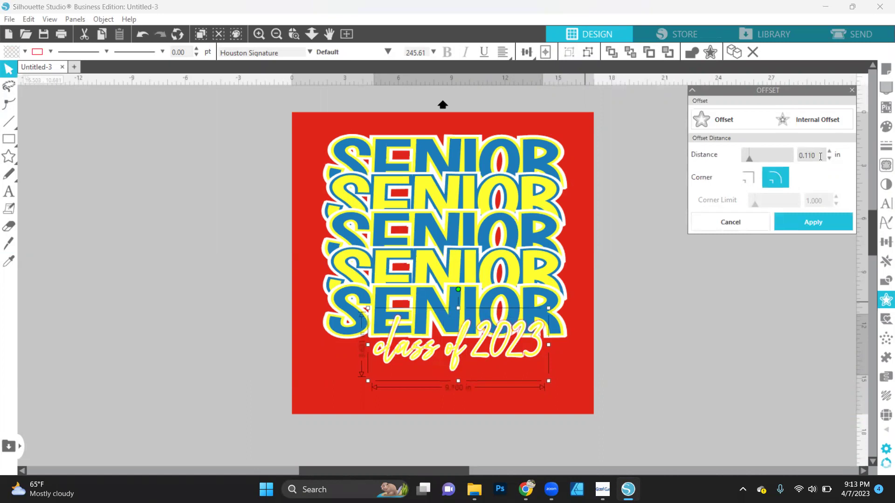
{"action": "left_click_drag", "start_coordinate": [820, 156], "coordinate": [806, 156]}
{"action": "type", "text": "5"}
{"action": "left_click", "coordinate": [808, 224]}
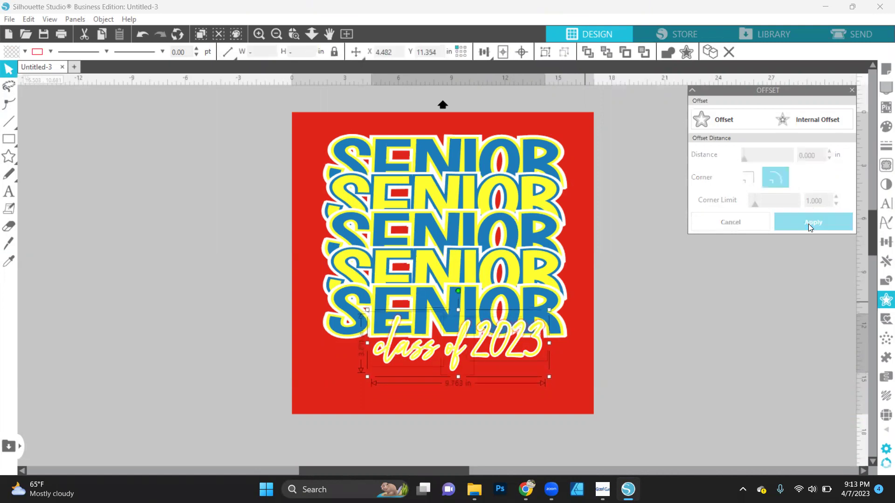
Step: Fill the offset blue and send it one layer behind the lettering
{"action": "left_click", "coordinate": [25, 52]}
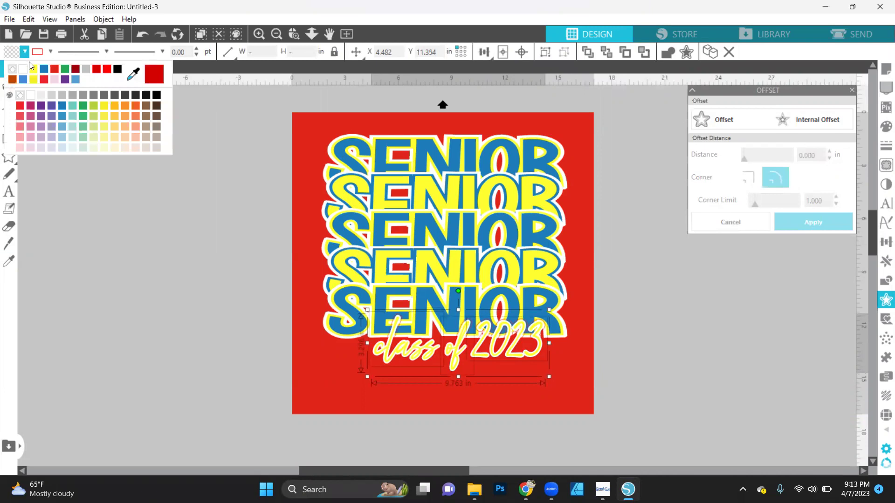
{"action": "left_click", "coordinate": [46, 71]}
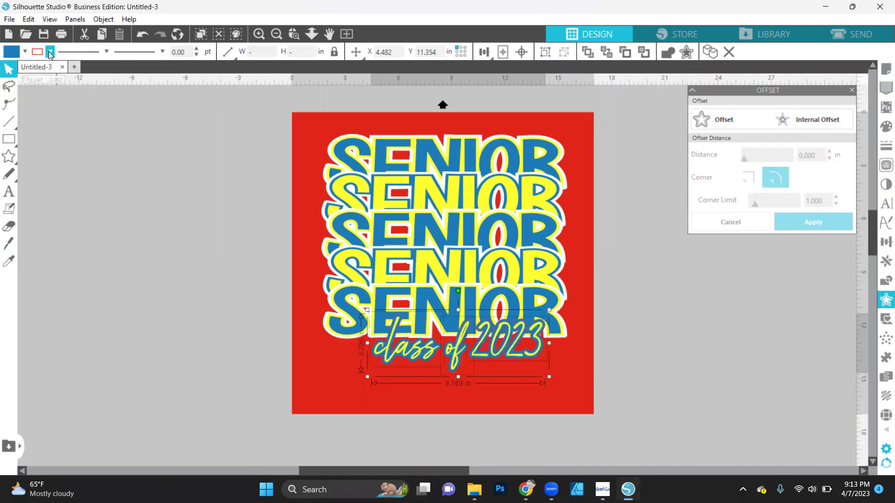
{"action": "left_click", "coordinate": [49, 51]}
{"action": "left_click", "coordinate": [644, 55]}
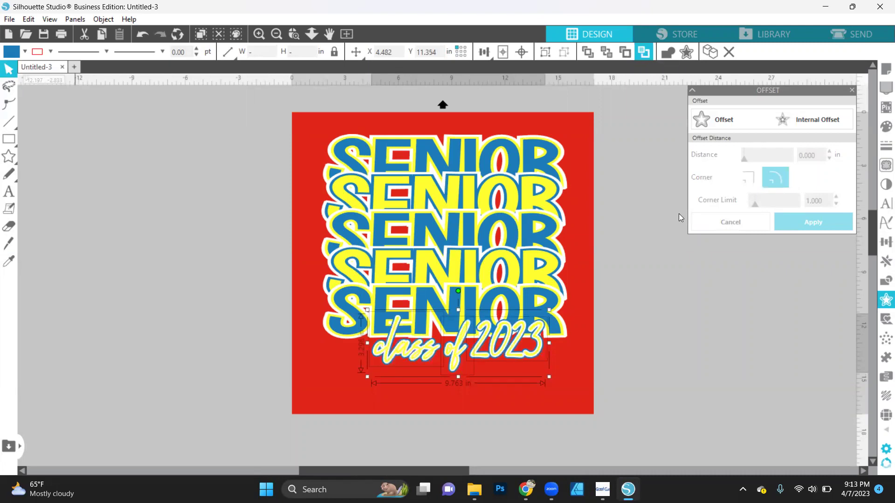
Step: Reposition the class of 2023 script just beneath the SENIOR stack
{"action": "left_click", "coordinate": [669, 371]}
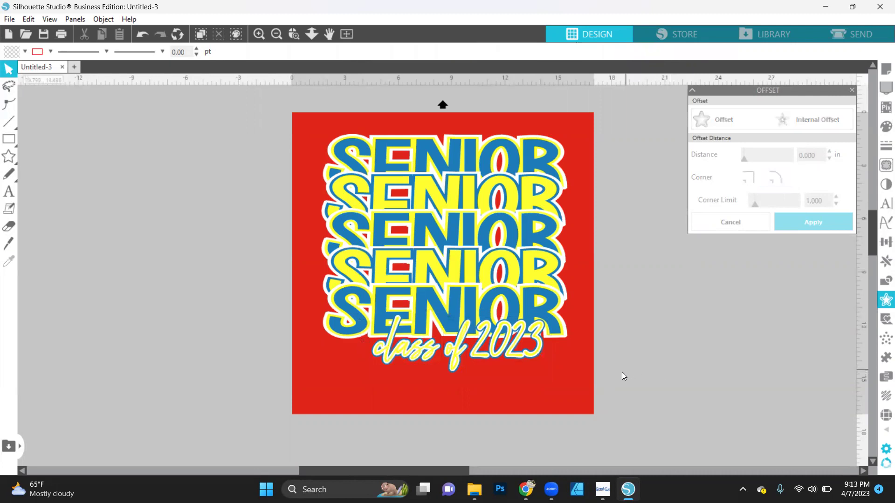
{"action": "left_click_drag", "start_coordinate": [619, 372], "coordinate": [373, 346]}
{"action": "left_click_drag", "start_coordinate": [501, 347], "coordinate": [486, 374]}
{"action": "key", "text": "i"}
{"action": "left_click", "coordinate": [490, 365]}
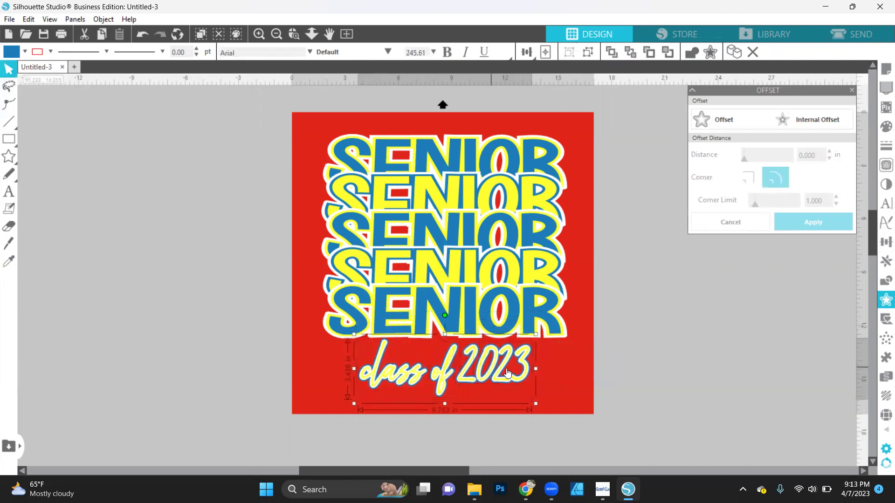
{"action": "left_click_drag", "start_coordinate": [484, 372], "coordinate": [491, 362]}
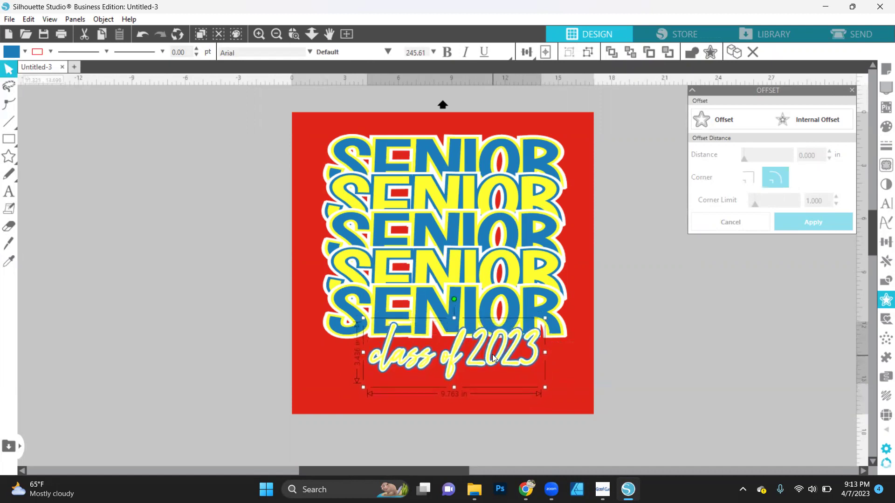
{"action": "key", "text": "Up"}
{"action": "left_click", "coordinate": [660, 322]}
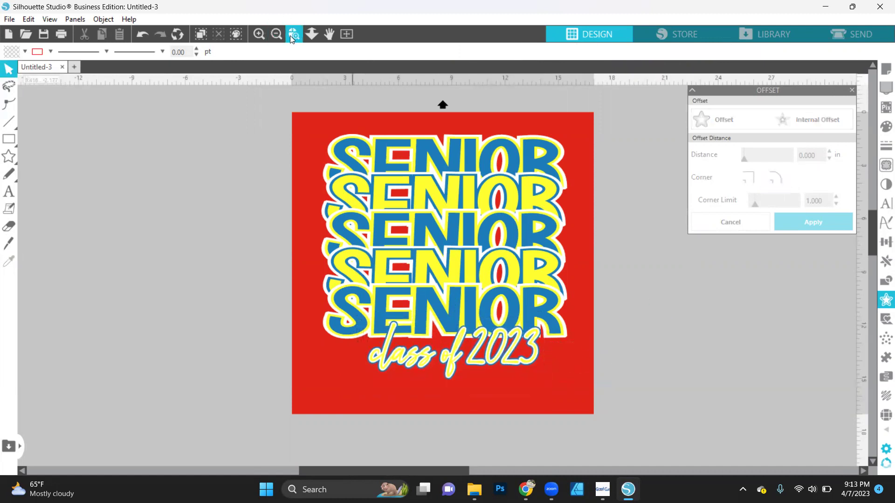
{"action": "left_click", "coordinate": [258, 34]}
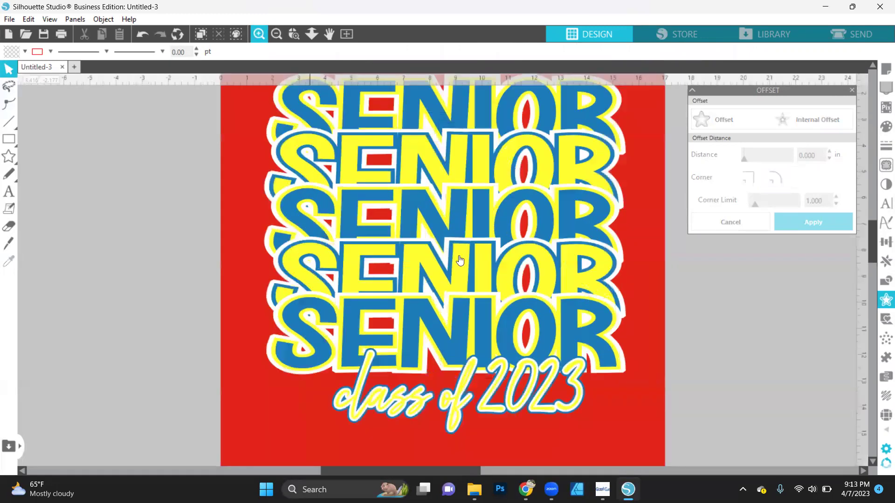
{"action": "scroll", "coordinate": [459, 260], "scroll_direction": "down", "scroll_amount": 3}
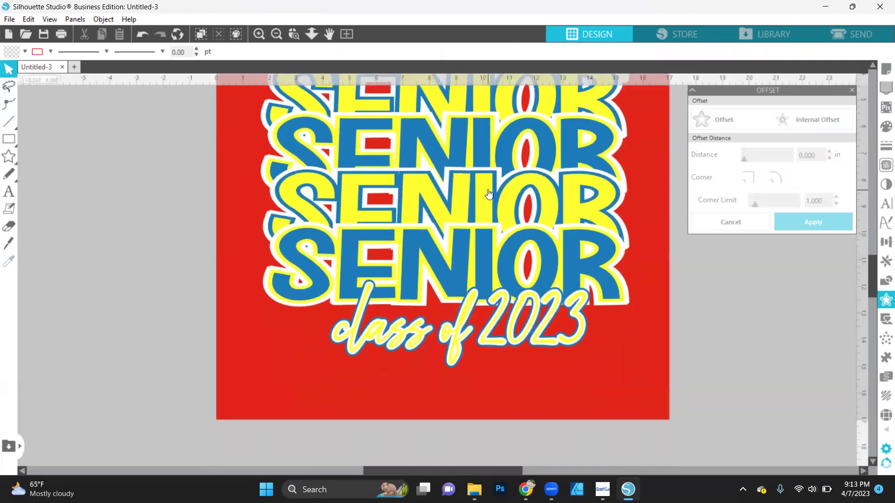
{"action": "left_click", "coordinate": [466, 331]}
{"action": "left_click_drag", "start_coordinate": [466, 332], "coordinate": [457, 322]}
Step: Centre the script horizontally with the SENIOR stack, then deselect everything
{"action": "left_click", "coordinate": [489, 222]}
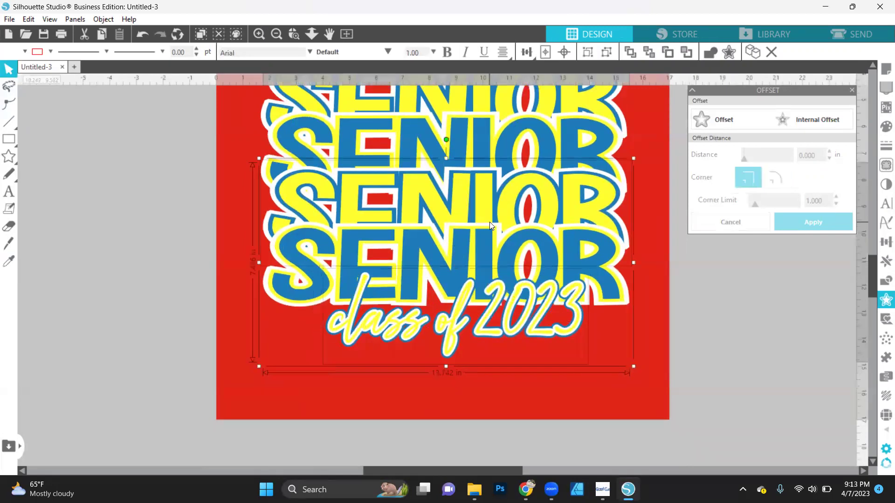
{"action": "left_click", "coordinate": [346, 33]}
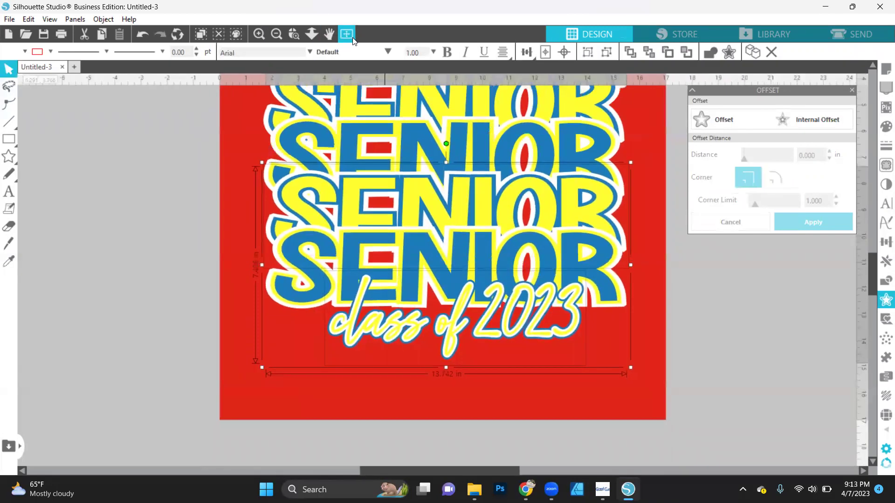
{"action": "left_click_drag", "start_coordinate": [276, 121], "coordinate": [652, 388]}
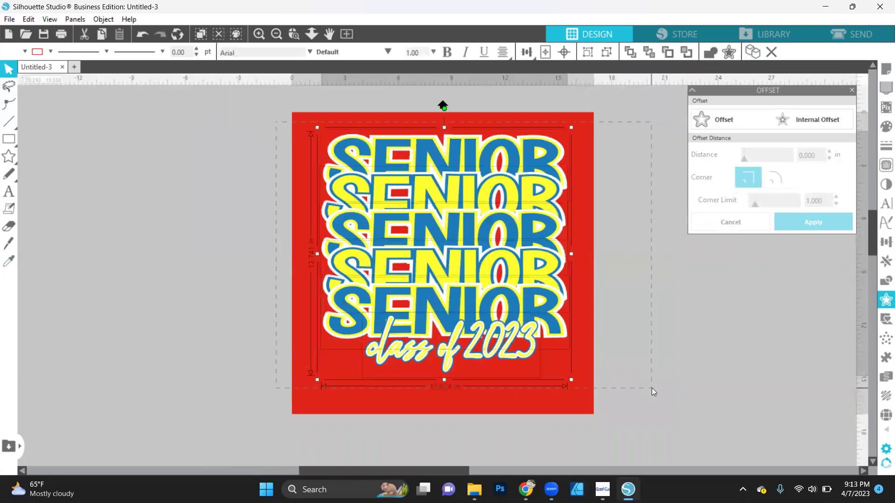
{"action": "left_click", "coordinate": [99, 20]}
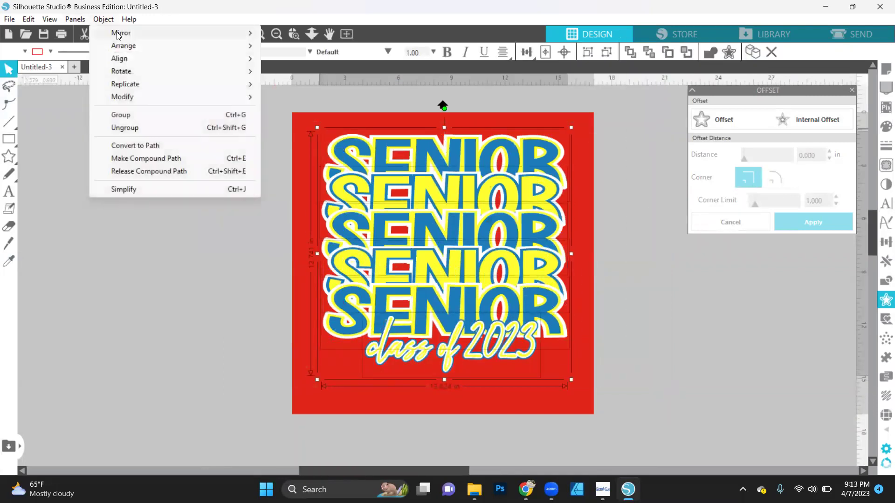
{"action": "mouse_move", "coordinate": [183, 61]}
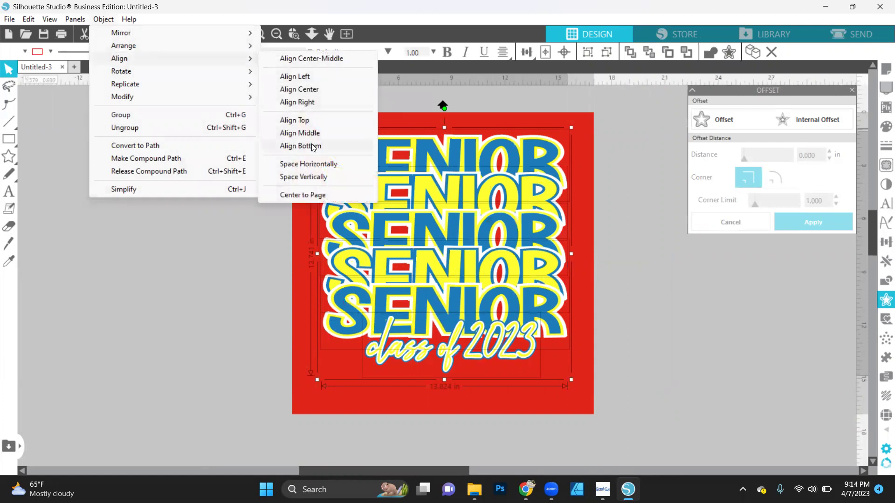
{"action": "left_click", "coordinate": [313, 91]}
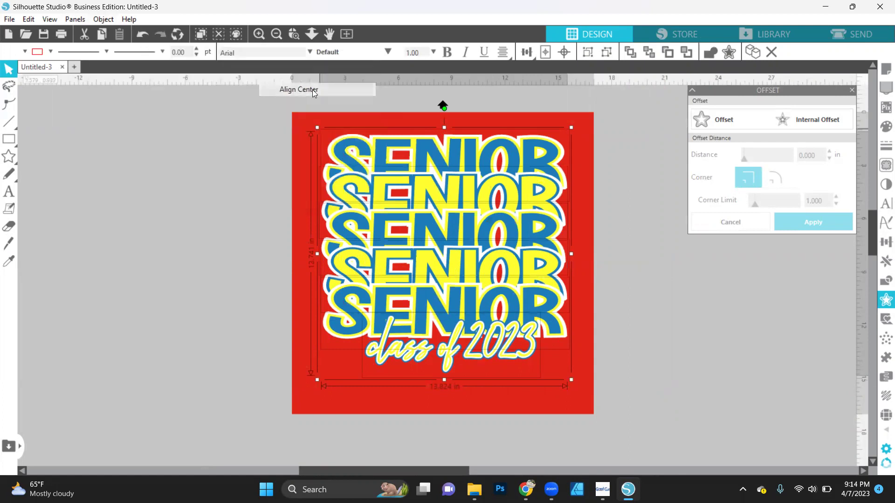
{"action": "left_click", "coordinate": [624, 233]}
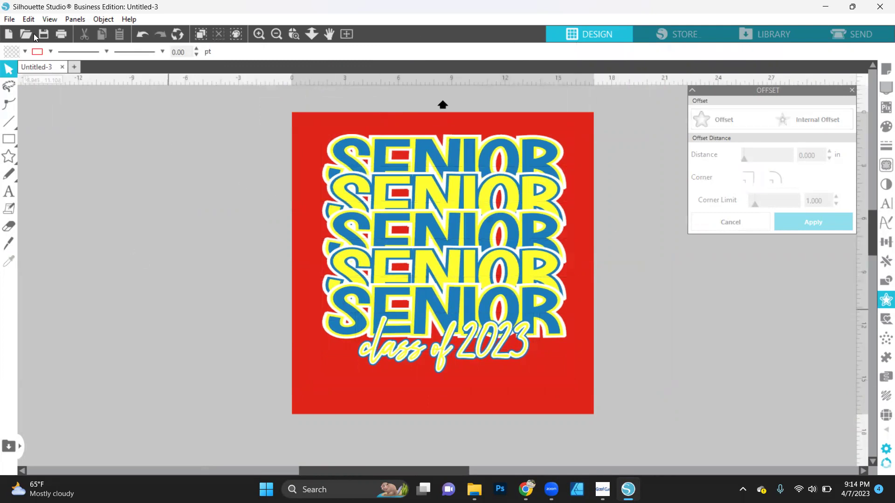
Step: Merge image-removebg-preview (62) from the Downloads folder using File > Merge
{"action": "left_click", "coordinate": [9, 20]}
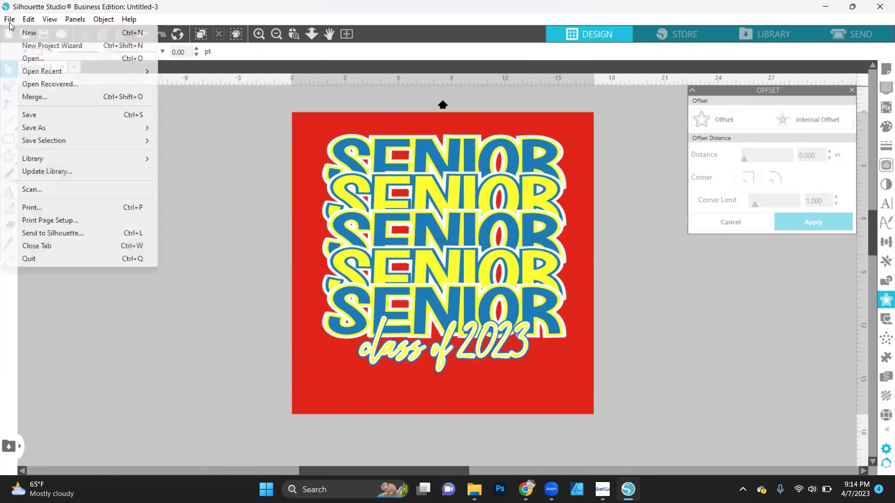
{"action": "left_click", "coordinate": [54, 97]}
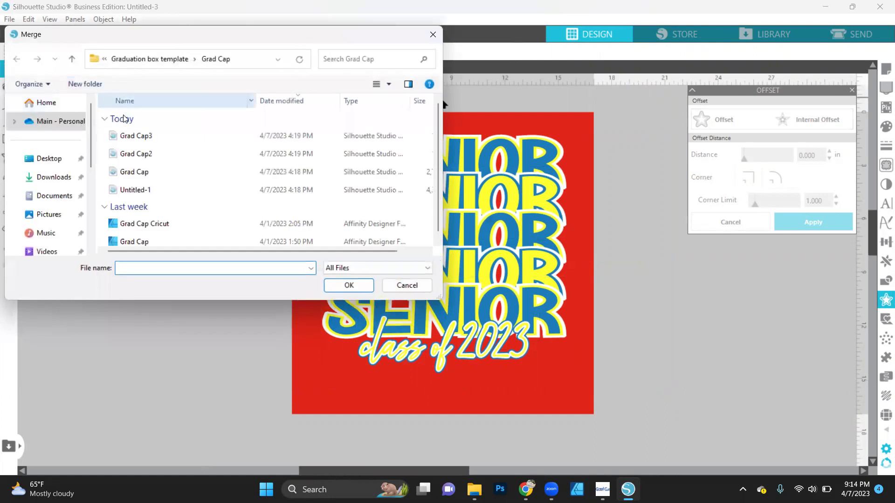
{"action": "left_click", "coordinate": [59, 180]}
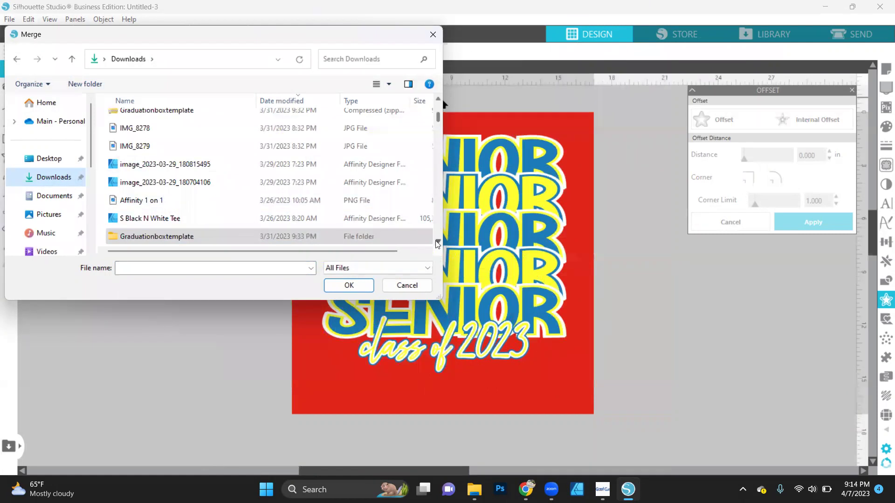
{"action": "left_click", "coordinate": [437, 242]}
{"action": "left_click", "coordinate": [437, 242]}
{"action": "left_click", "coordinate": [437, 241]}
{"action": "left_click", "coordinate": [437, 241]}
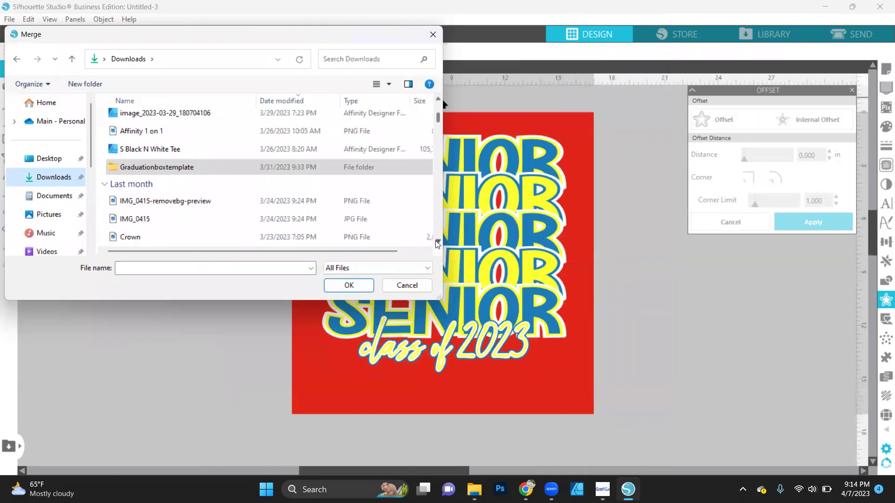
{"action": "left_click", "coordinate": [437, 242]}
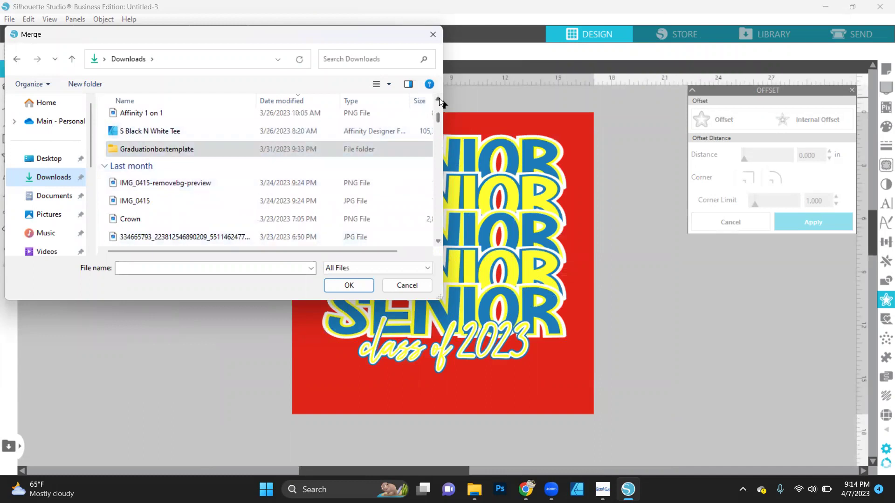
{"action": "left_click", "coordinate": [438, 99]}
{"action": "left_click", "coordinate": [438, 100]}
{"action": "left_click", "coordinate": [437, 100]}
{"action": "left_click", "coordinate": [438, 100]}
{"action": "left_click", "coordinate": [438, 100]}
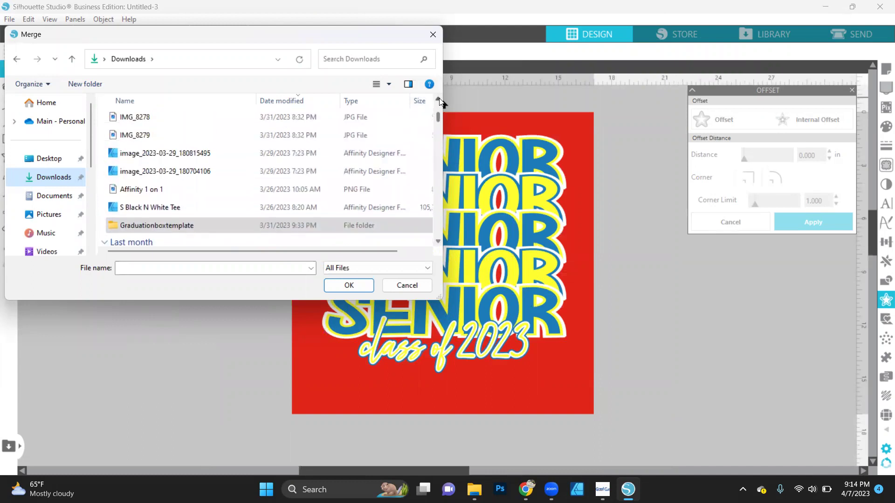
{"action": "left_click", "coordinate": [438, 100]}
{"action": "left_click", "coordinate": [438, 100]}
{"action": "left_click", "coordinate": [438, 99]}
{"action": "left_click", "coordinate": [438, 99]}
{"action": "left_click", "coordinate": [438, 100]}
{"action": "left_click", "coordinate": [438, 100]}
{"action": "left_click", "coordinate": [438, 100]}
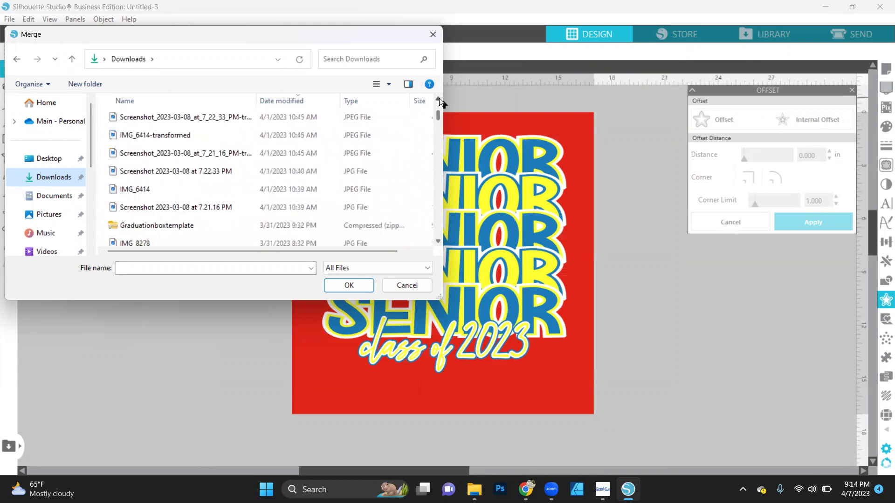
{"action": "left_click", "coordinate": [438, 100]}
{"action": "left_click", "coordinate": [438, 99]}
{"action": "left_click", "coordinate": [438, 99]}
{"action": "left_click", "coordinate": [438, 99]}
{"action": "left_click", "coordinate": [438, 99]}
{"action": "left_click", "coordinate": [438, 100]}
{"action": "left_click", "coordinate": [438, 100]}
{"action": "left_click", "coordinate": [437, 99]}
{"action": "left_click", "coordinate": [438, 100]}
{"action": "left_click", "coordinate": [438, 100]}
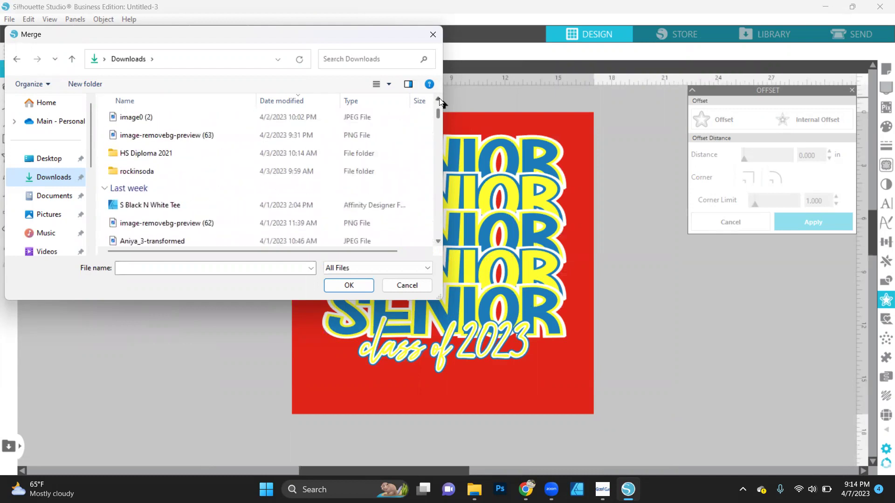
{"action": "double_click", "coordinate": [154, 224]}
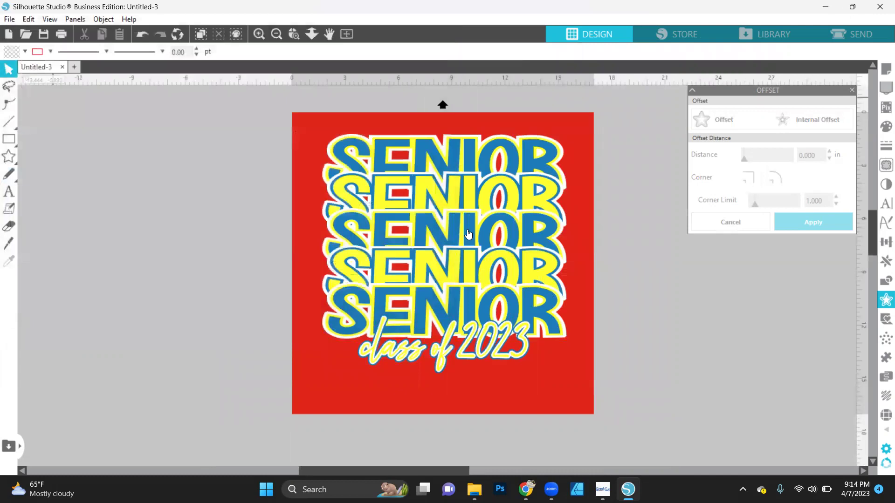
Step: Enlarge the photo to about 8.5 in, centre it, and layer it above the fourth SENIOR row
{"action": "left_click", "coordinate": [302, 127]}
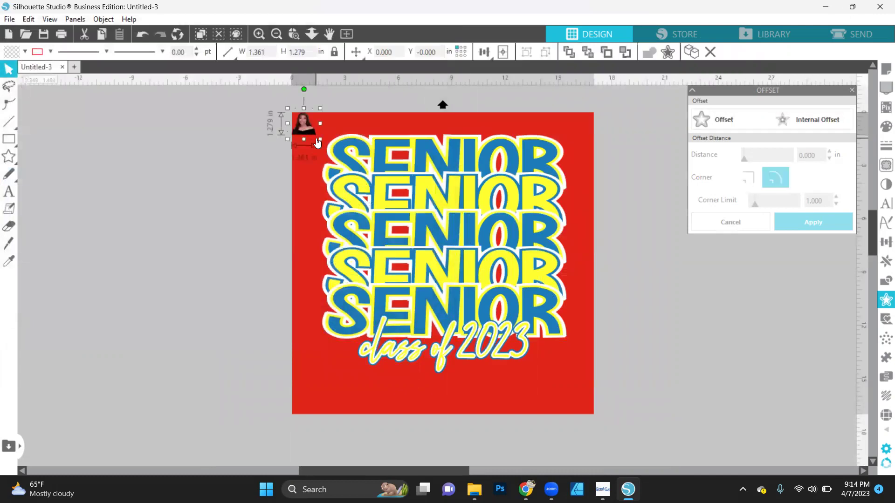
{"action": "left_click_drag", "start_coordinate": [318, 141], "coordinate": [476, 249]}
{"action": "left_click_drag", "start_coordinate": [411, 211], "coordinate": [476, 241]}
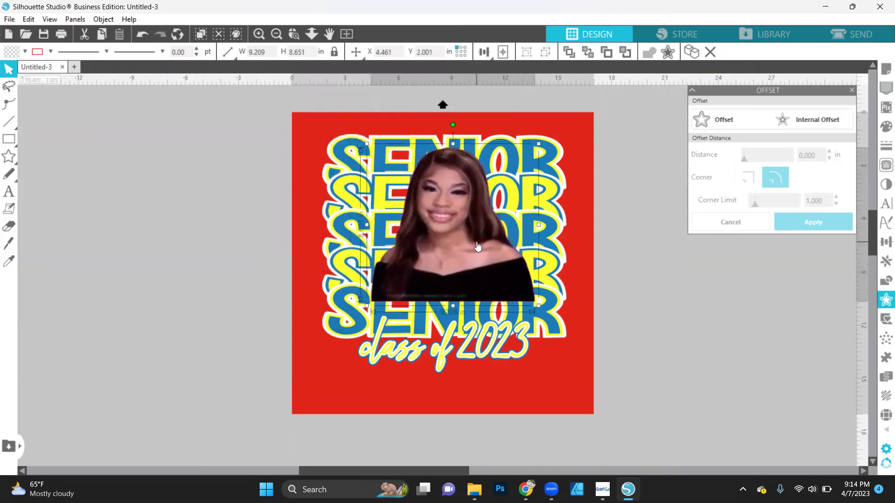
{"action": "left_click", "coordinate": [587, 50]}
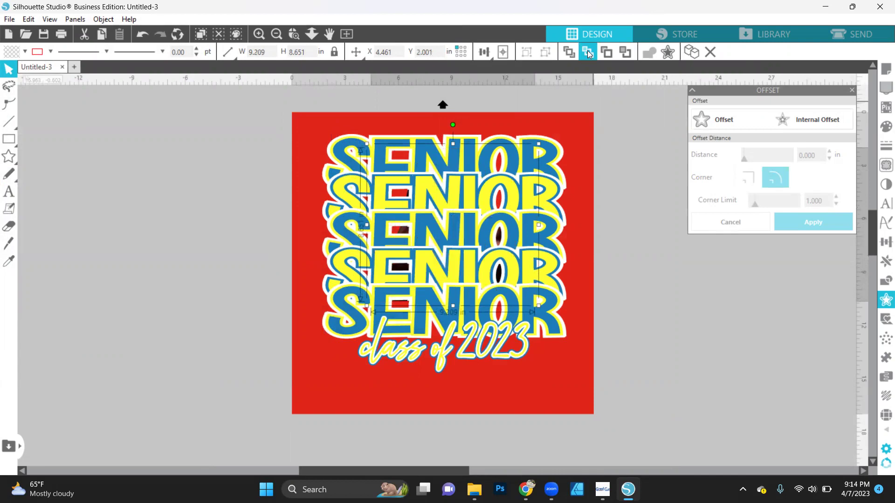
{"action": "left_click", "coordinate": [609, 53]}
{"action": "left_click", "coordinate": [609, 53]}
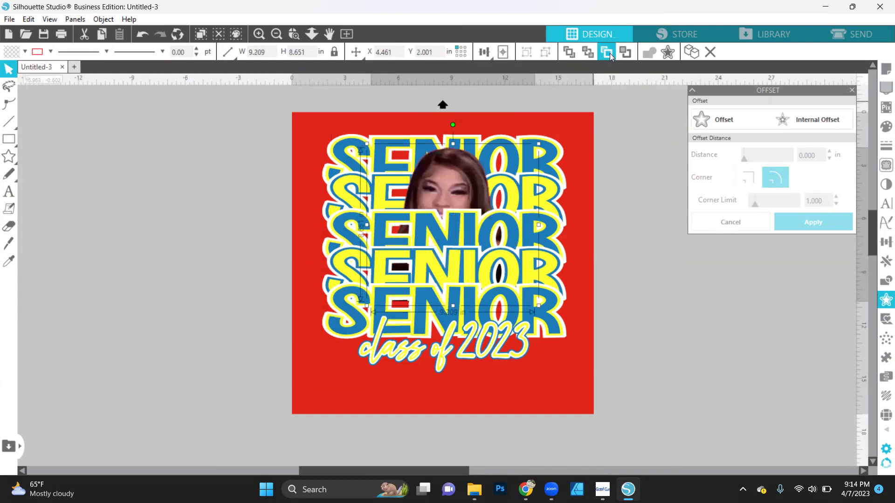
{"action": "left_click", "coordinate": [609, 53]}
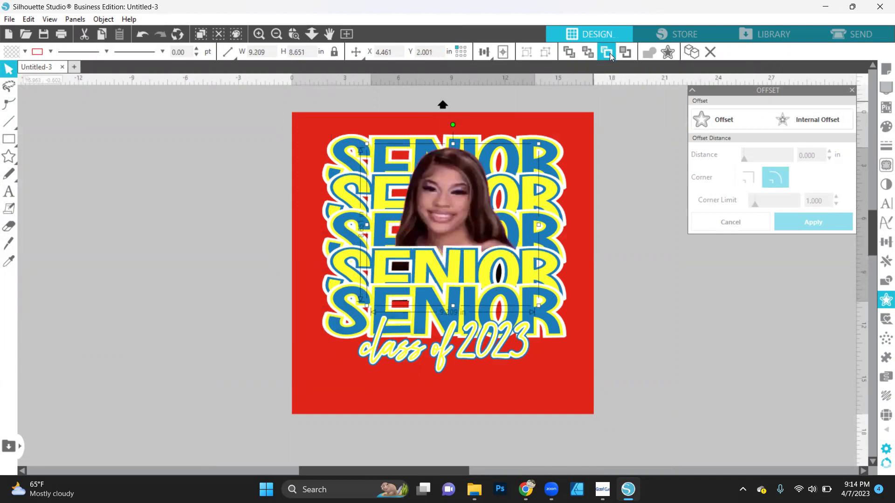
{"action": "left_click", "coordinate": [609, 53]}
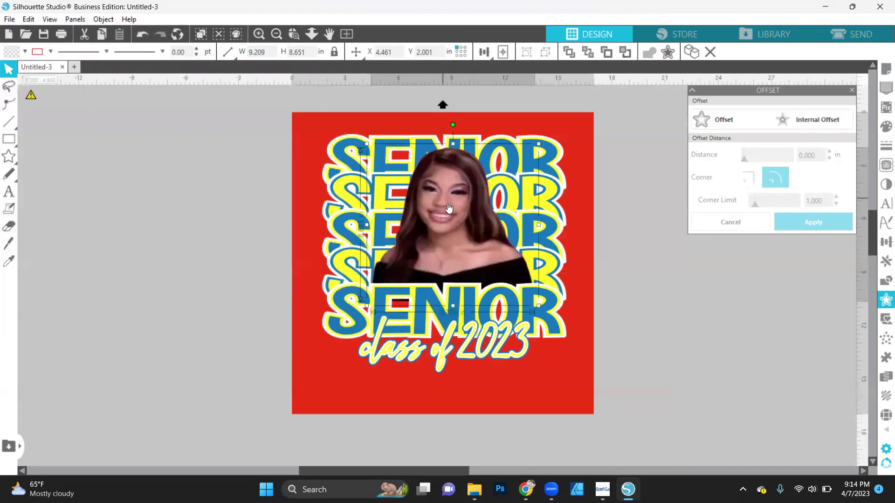
Step: Nudge the photo slightly left, then select the bottom SENIOR and class of 2023 lettering
{"action": "left_click_drag", "start_coordinate": [447, 203], "coordinate": [443, 203]}
{"action": "key", "text": "i"}
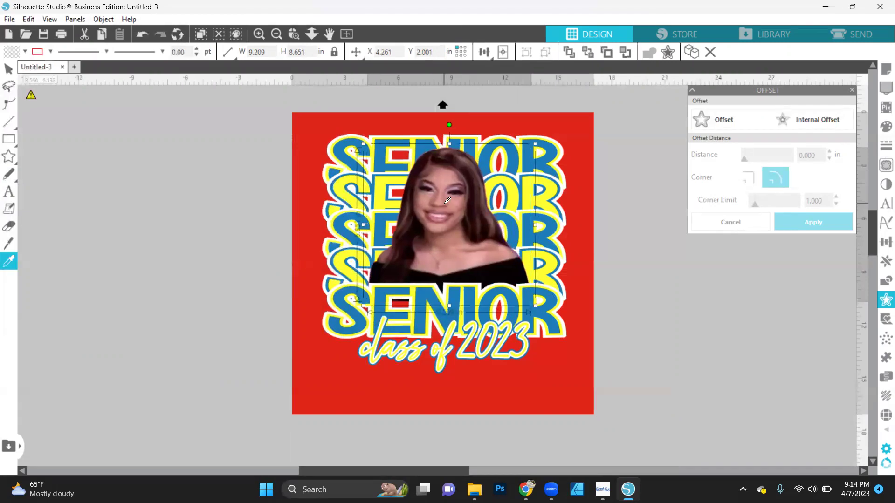
{"action": "key", "text": "v"}
{"action": "mouse_move", "coordinate": [459, 232]}
{"action": "left_mouse_down"}
{"action": "mouse_move", "coordinate": [459, 244]}
{"action": "mouse_move", "coordinate": [459, 231]}
{"action": "left_mouse_up"}
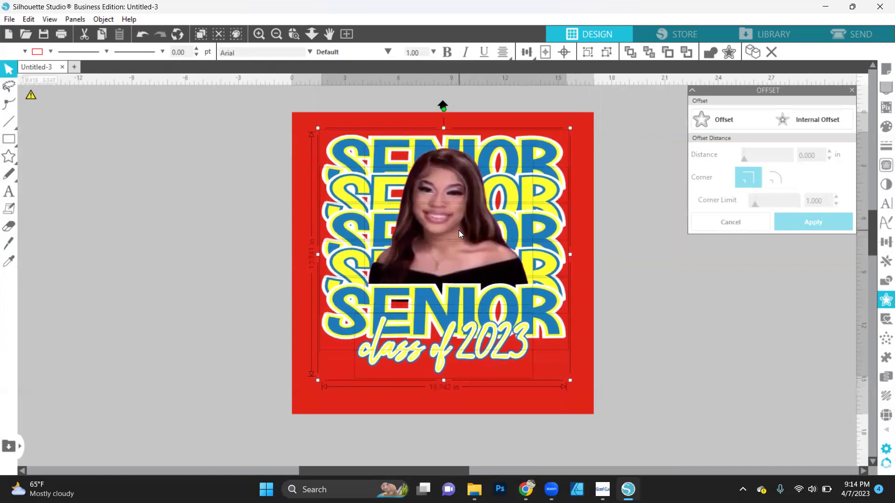
{"action": "left_click", "coordinate": [671, 334]}
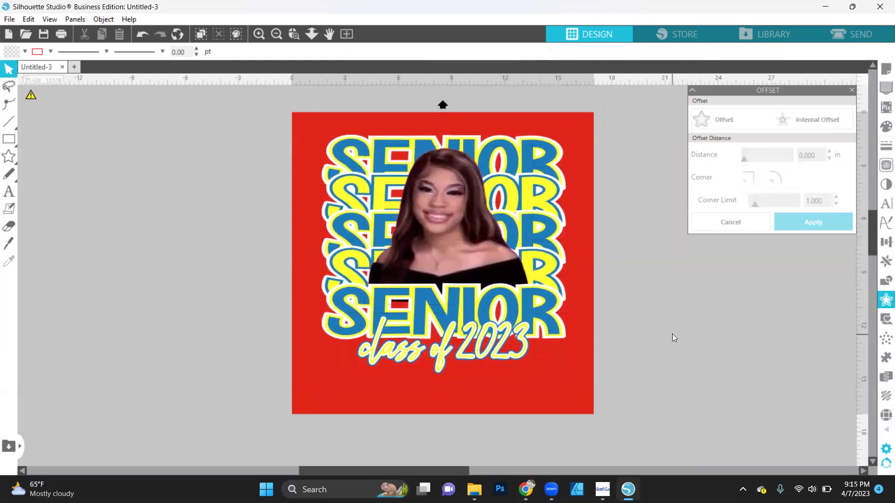
{"action": "left_click", "coordinate": [542, 316]}
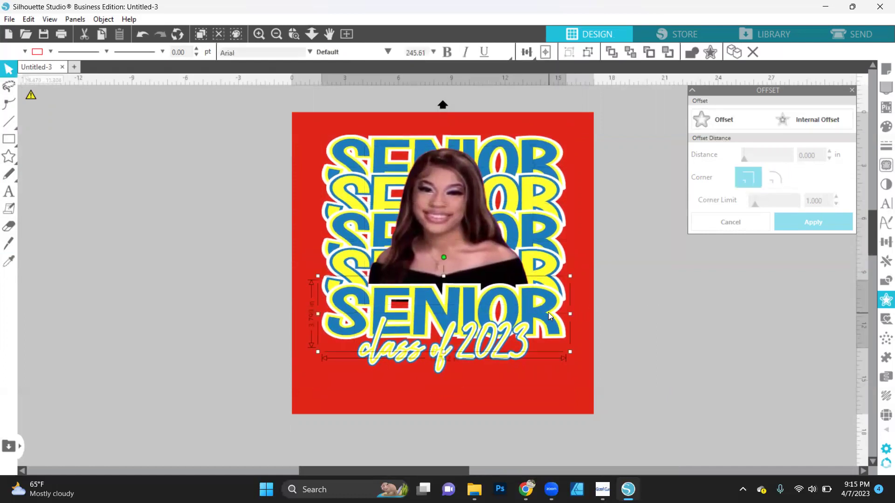
Step: Add a school-name text box below the script and widen it to about 11.4 inches
{"action": "left_click", "coordinate": [200, 275]}
{"action": "left_click", "coordinate": [9, 191]}
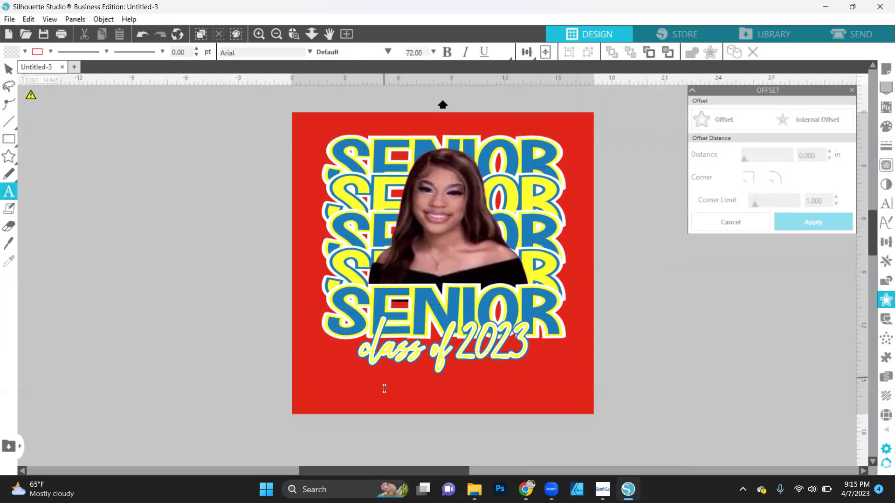
{"action": "left_click", "coordinate": [344, 376]}
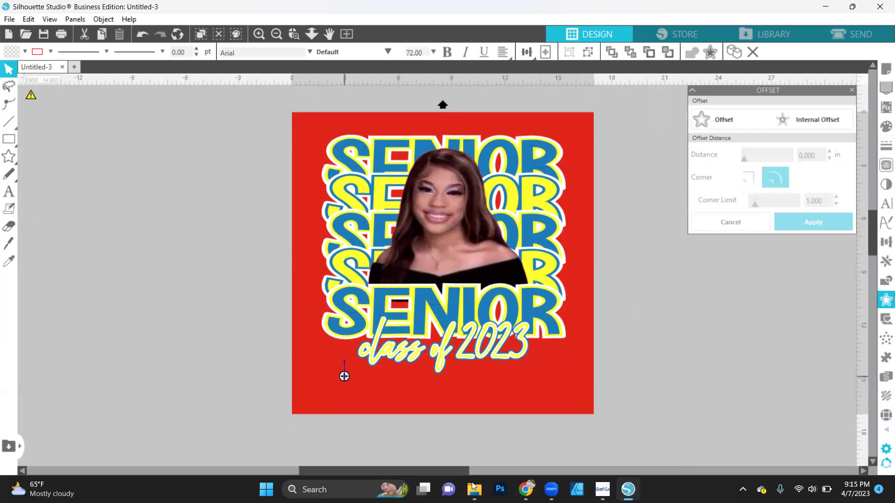
{"action": "mouse_move", "coordinate": [472, 486]}
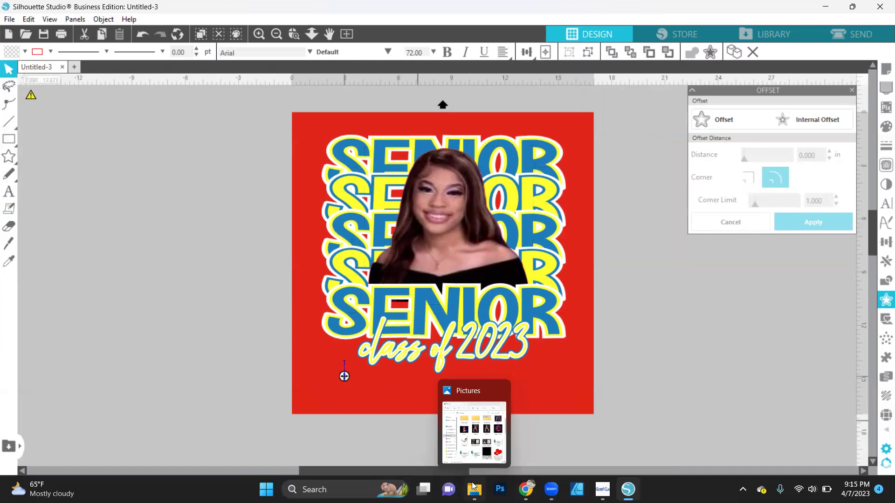
{"action": "type", "text": "Name"}
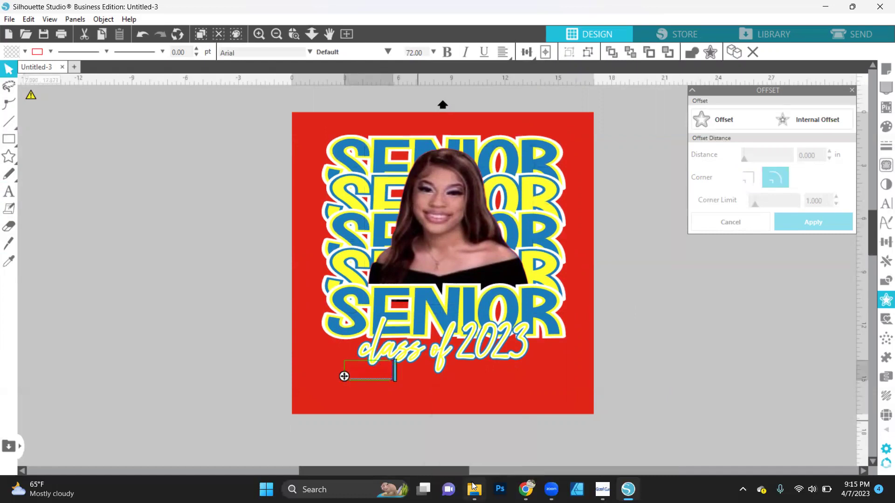
{"action": "type", "text": "ameing"}
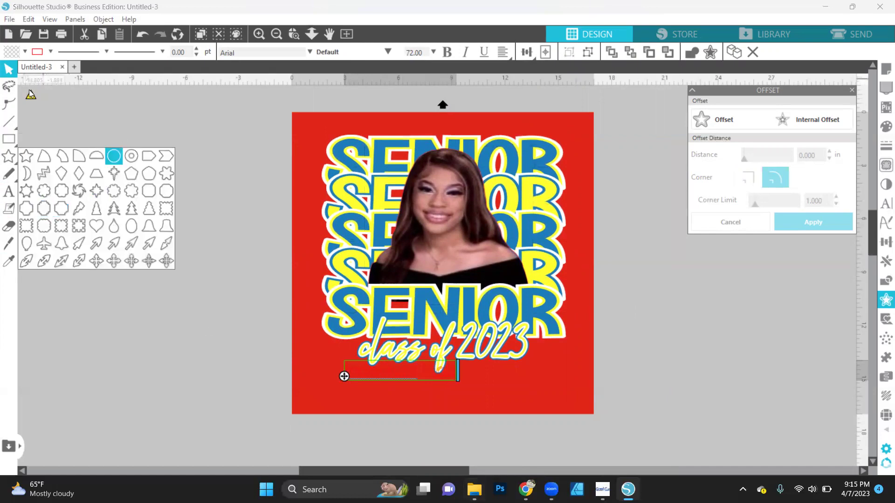
{"action": "left_click", "coordinate": [134, 160]}
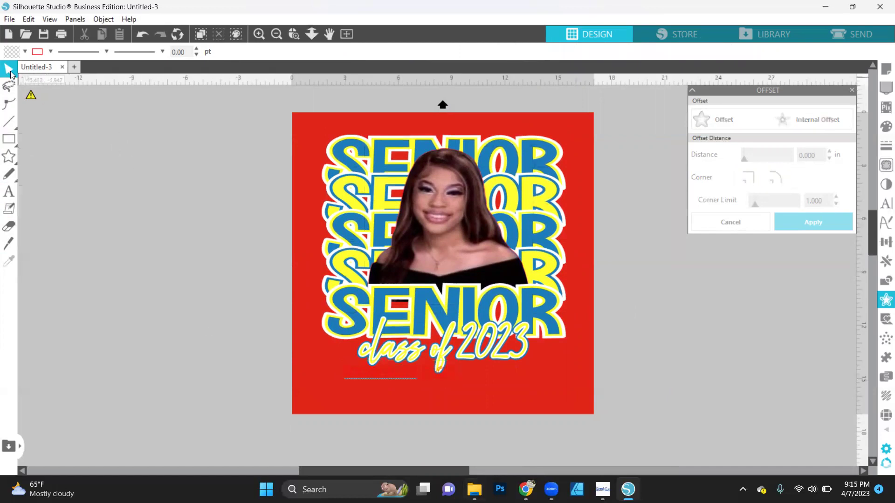
{"action": "left_click", "coordinate": [374, 373]}
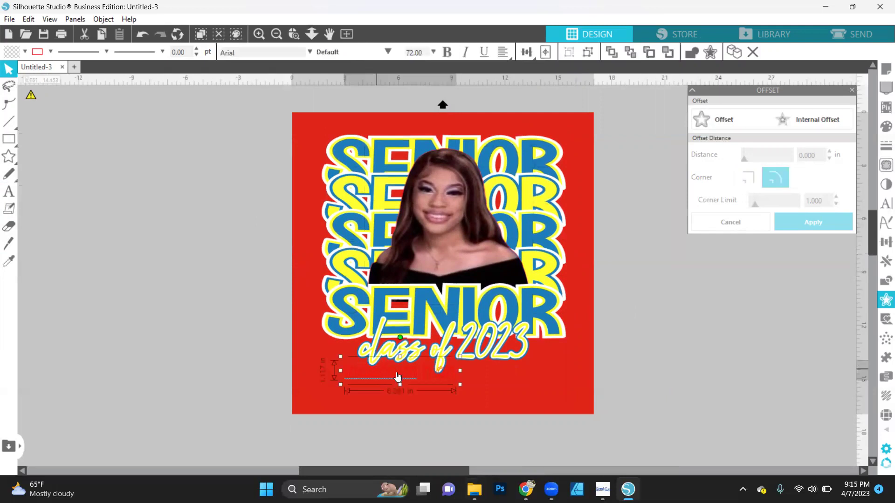
{"action": "left_click_drag", "start_coordinate": [460, 384], "coordinate": [548, 414]}
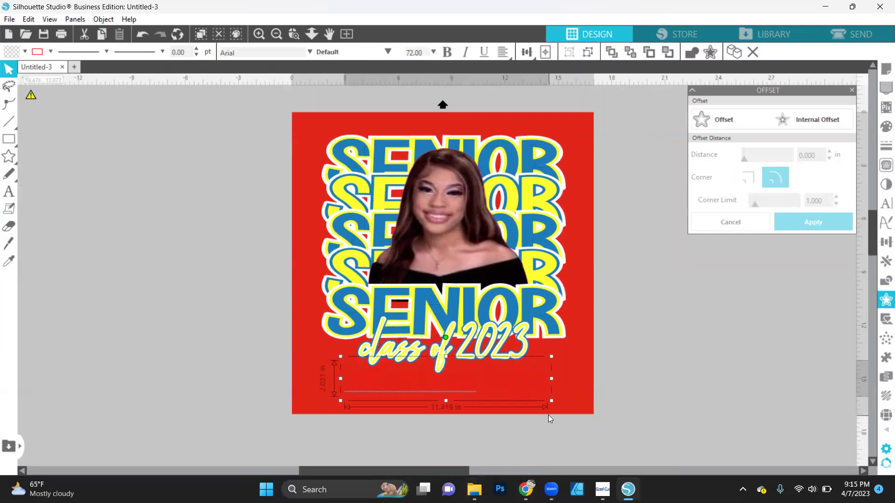
Step: Set the text to the Rockinsoda font, colour it white, and nudge it into place
{"action": "left_click", "coordinate": [309, 52]}
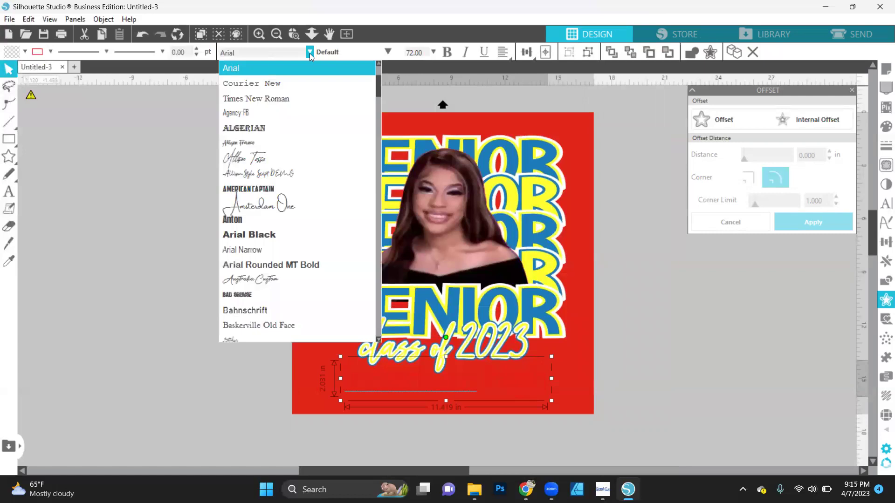
{"action": "left_click", "coordinate": [281, 53]}
{"action": "type", "text": "rockinsod"}
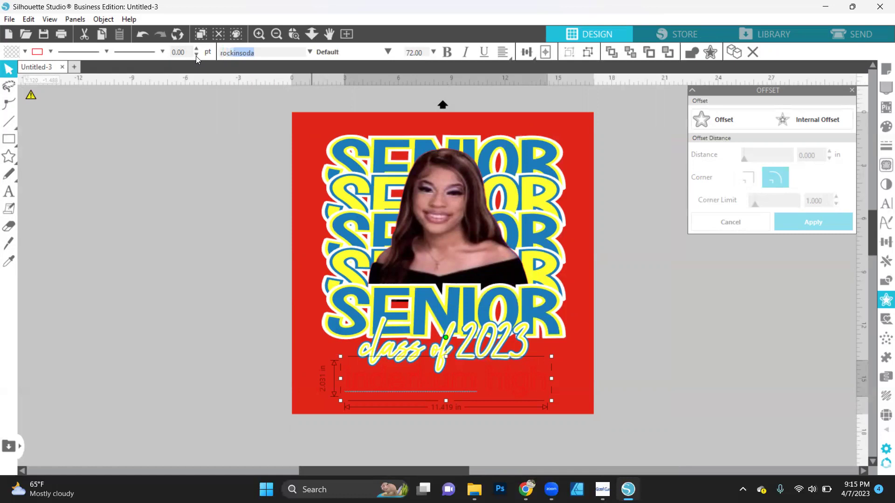
{"action": "key", "text": "Return"}
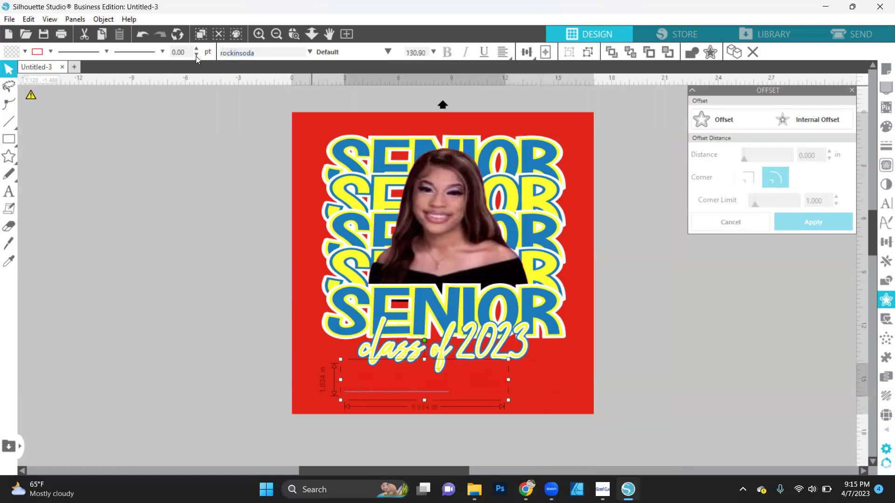
{"action": "left_click", "coordinate": [25, 51]}
{"action": "left_click", "coordinate": [37, 73]}
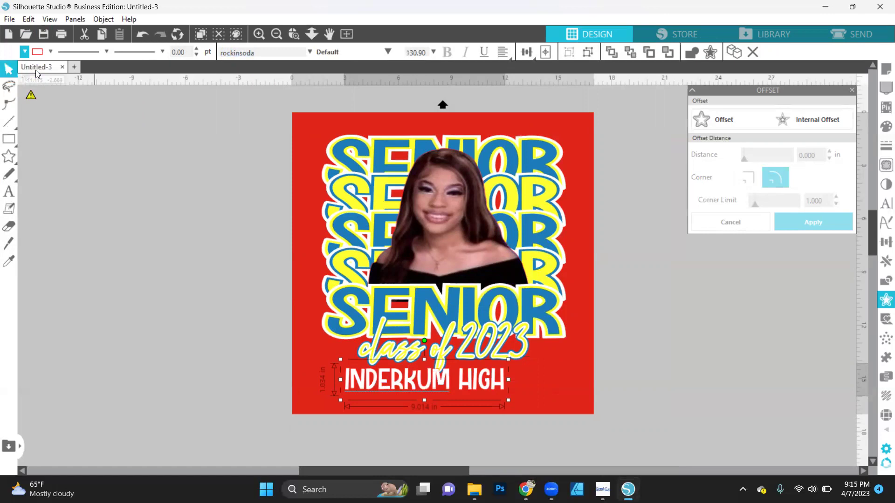
{"action": "left_click_drag", "start_coordinate": [488, 388], "coordinate": [511, 382]}
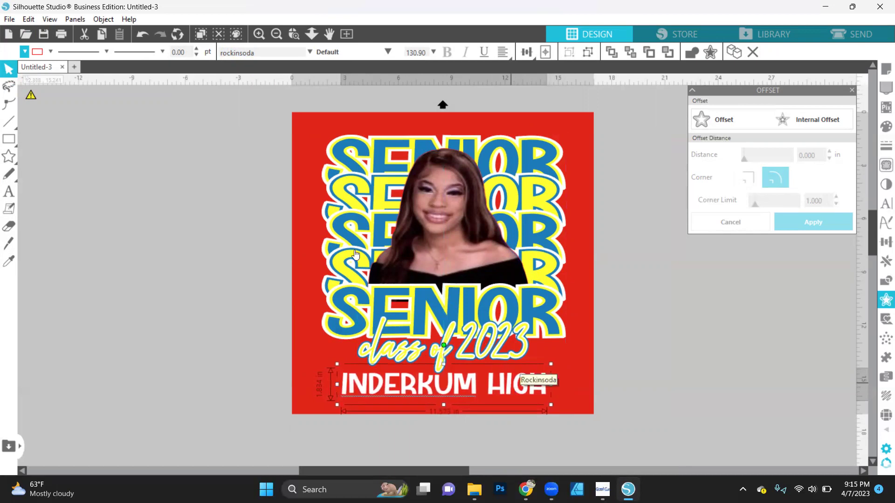
Step: Change the INDERKUM HIGH fill colour to blue
{"action": "left_click", "coordinate": [22, 53]}
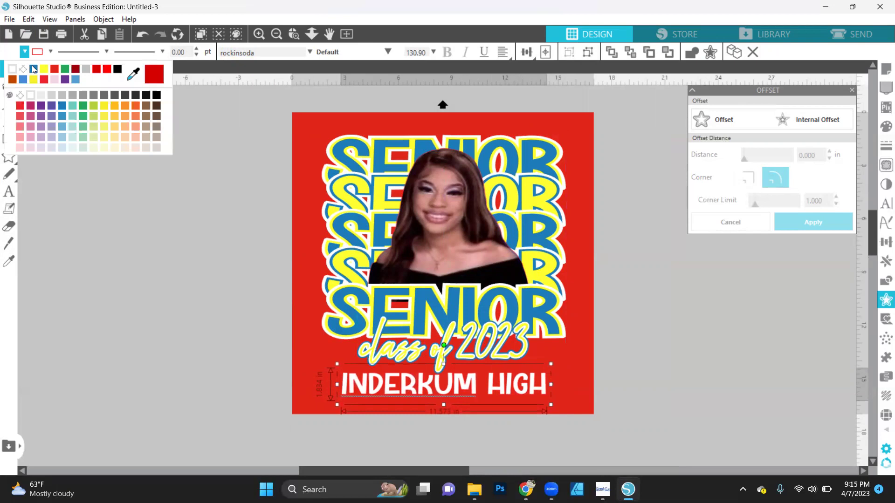
{"action": "left_click", "coordinate": [33, 69]}
{"action": "left_click", "coordinate": [50, 51]}
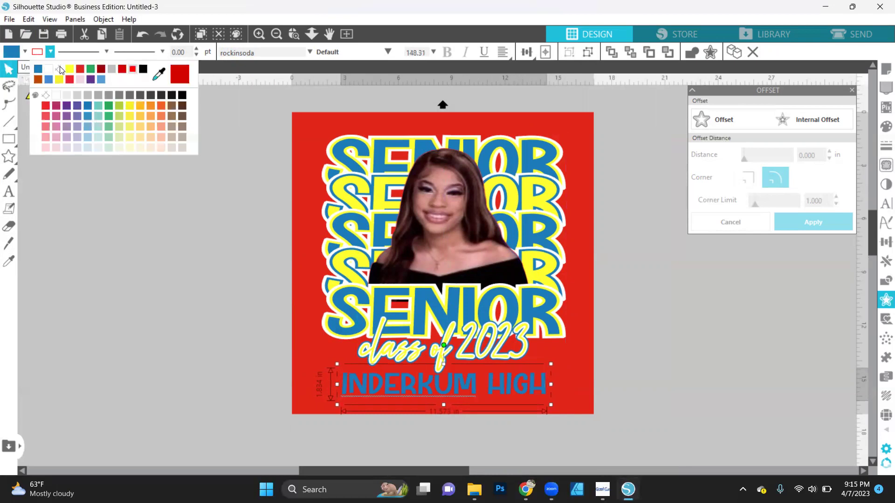
{"action": "left_click", "coordinate": [58, 69]}
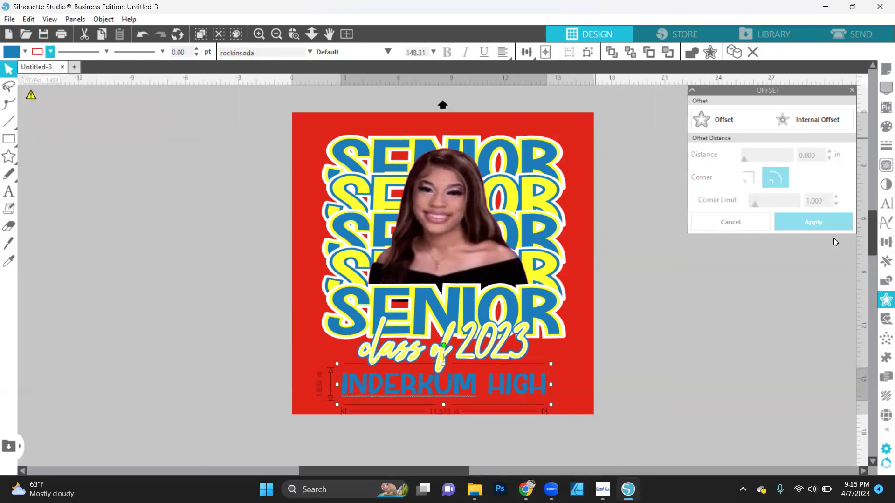
Step: Preview an outer offset around the school name, reduce its distance, then cancel it
{"action": "left_click", "coordinate": [732, 124]}
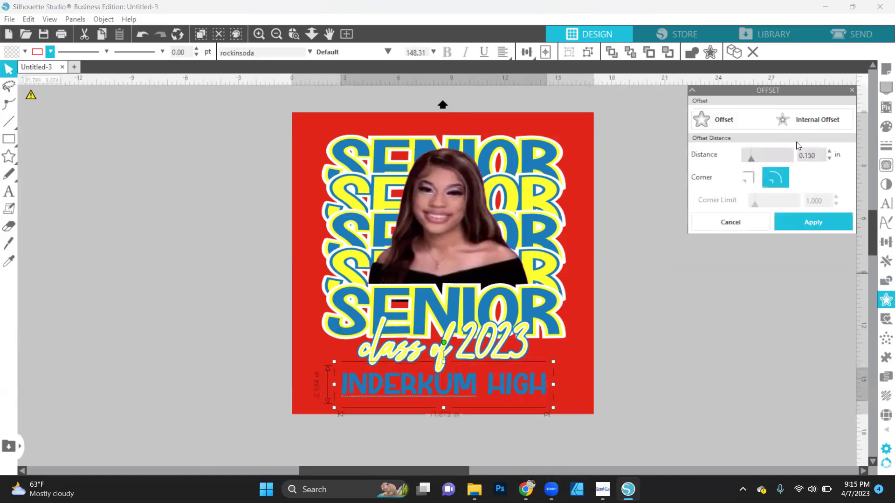
{"action": "left_click", "coordinate": [790, 222]}
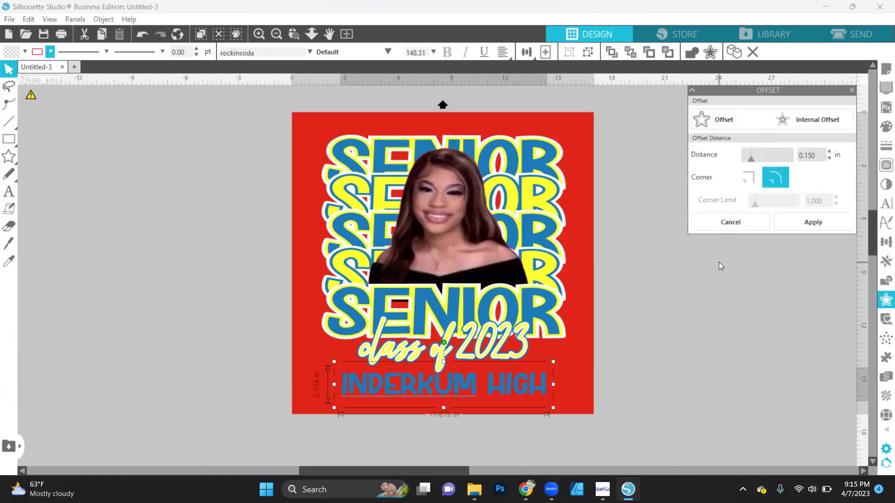
{"action": "left_click", "coordinate": [830, 159]}
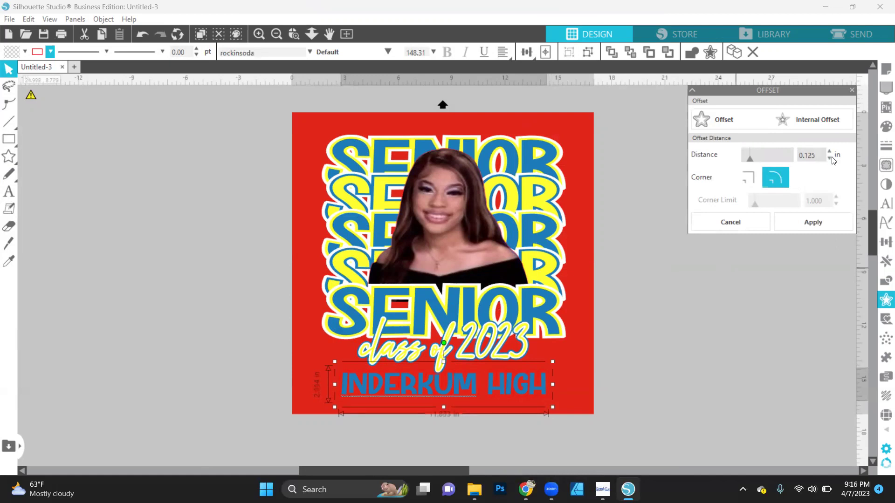
{"action": "left_click", "coordinate": [832, 159]}
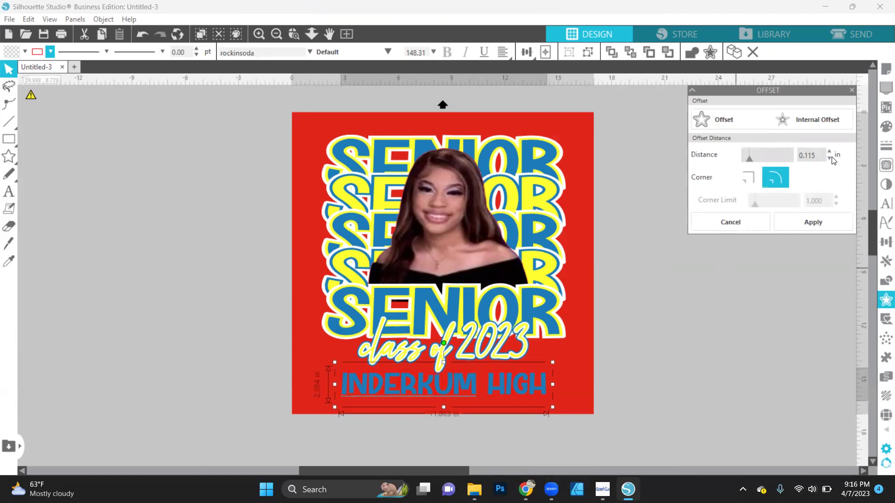
{"action": "left_click", "coordinate": [749, 223]}
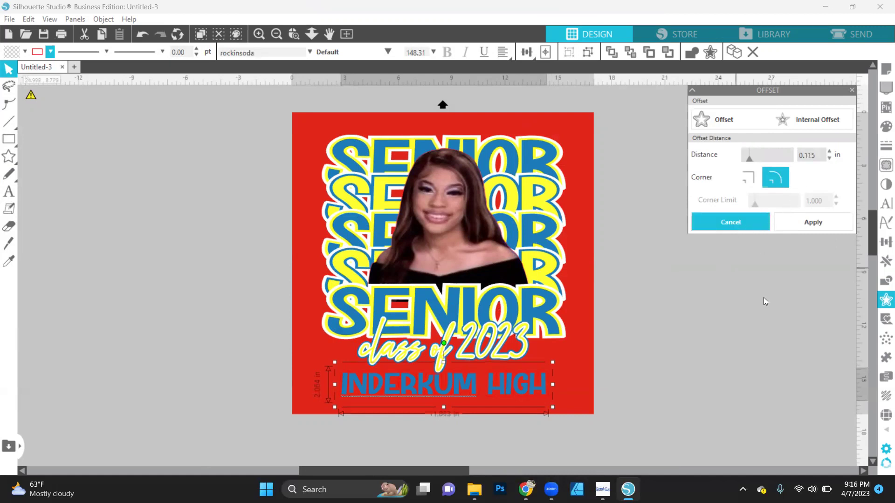
Step: Switch the Page Setup Media Color to grey and select the INDERKUM HIGH text
{"action": "left_click", "coordinate": [883, 74]}
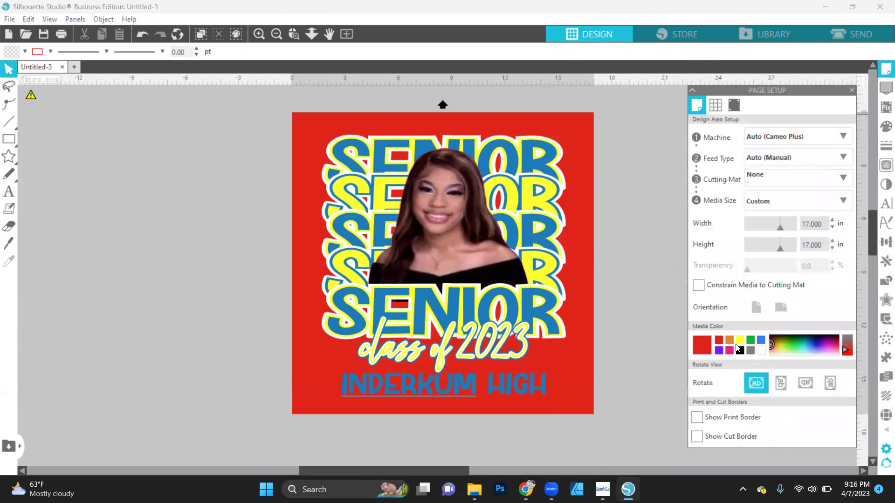
{"action": "left_click", "coordinate": [750, 350]}
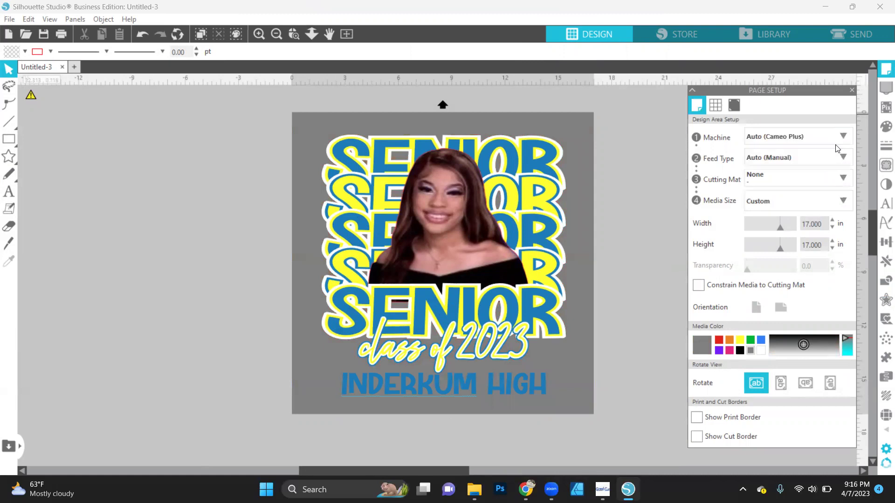
{"action": "left_click", "coordinate": [504, 394]}
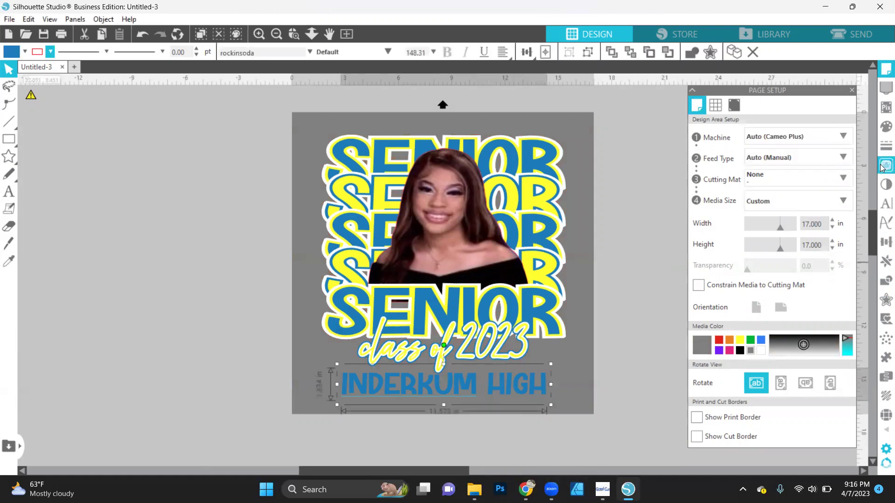
Step: Create a 0.095 in square-cornered offset around INDERKUM HIGH
{"action": "left_click", "coordinate": [886, 299]}
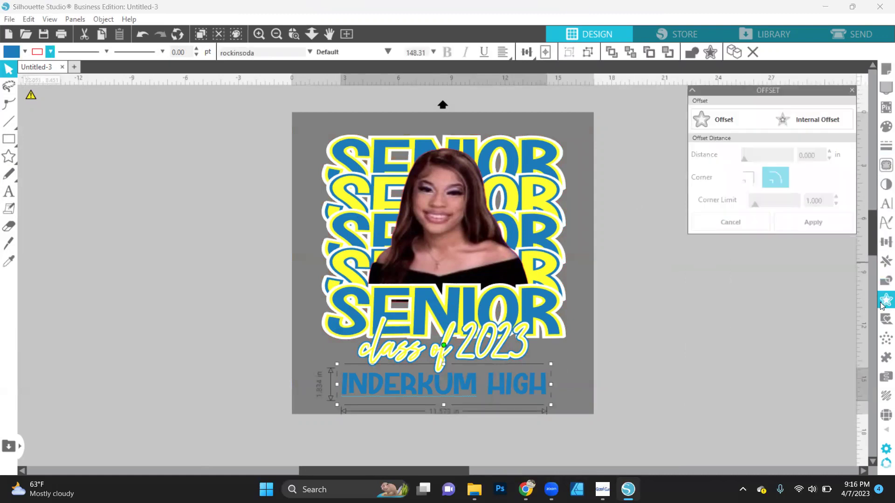
{"action": "left_click", "coordinate": [740, 123]}
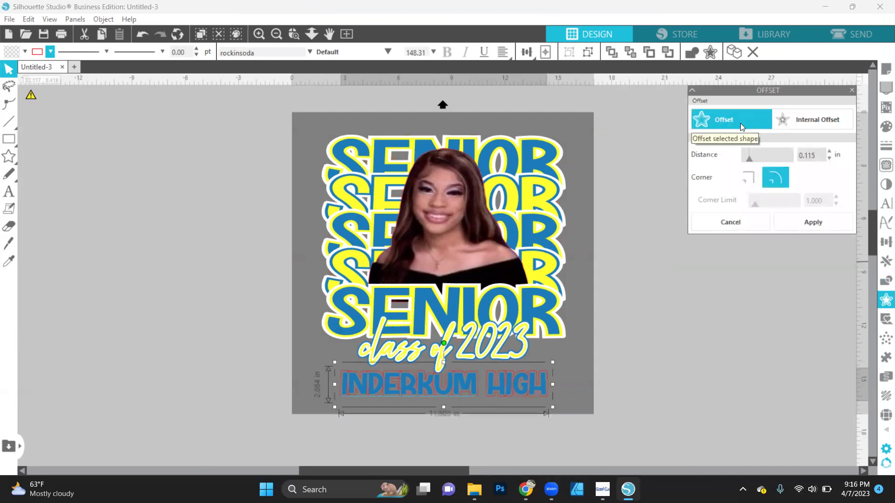
{"action": "left_click", "coordinate": [830, 158]}
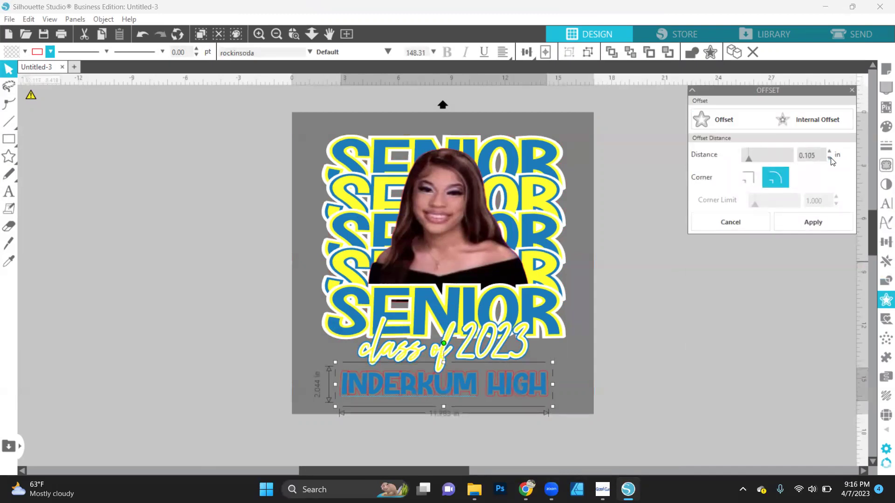
{"action": "left_click", "coordinate": [829, 159]}
{"action": "left_click", "coordinate": [748, 181]}
{"action": "left_click", "coordinate": [806, 224]}
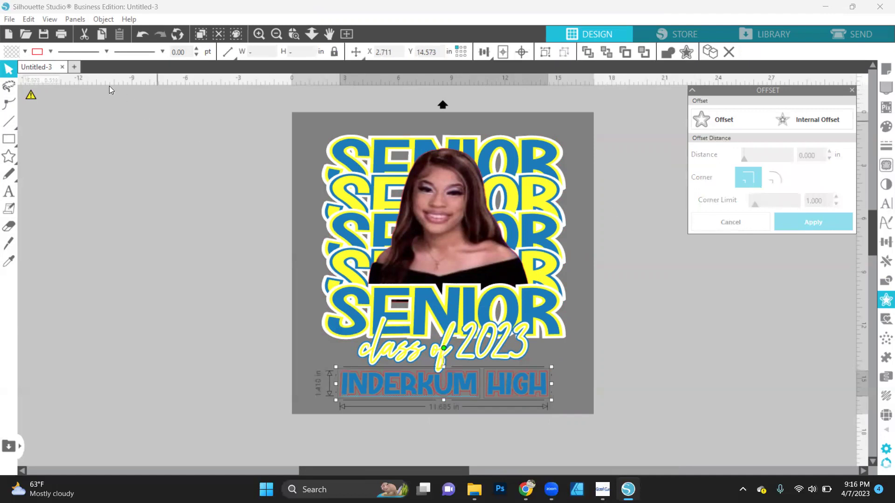
Step: Fill the offset white and set its outline colour
{"action": "left_click", "coordinate": [25, 51]}
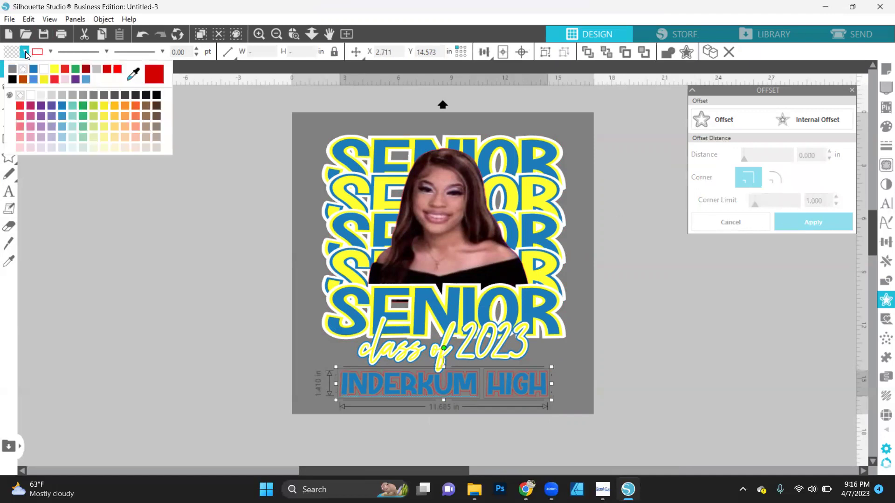
{"action": "left_click", "coordinate": [46, 71]}
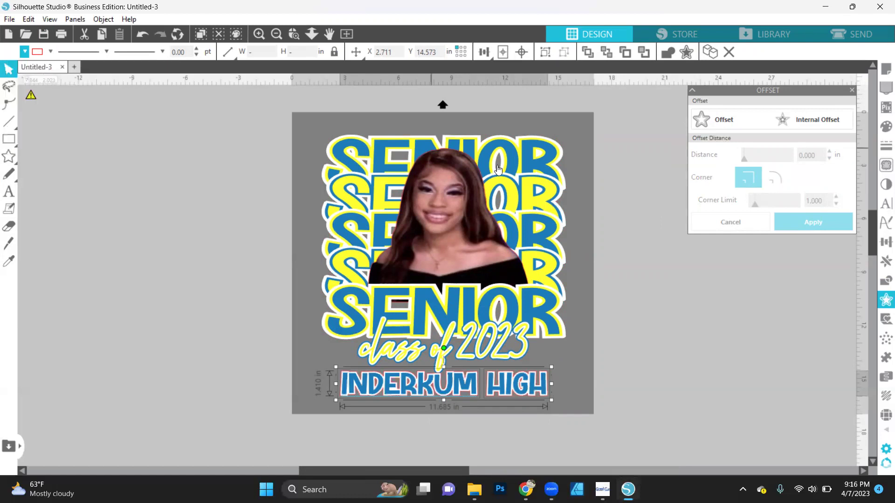
{"action": "left_click", "coordinate": [50, 51]}
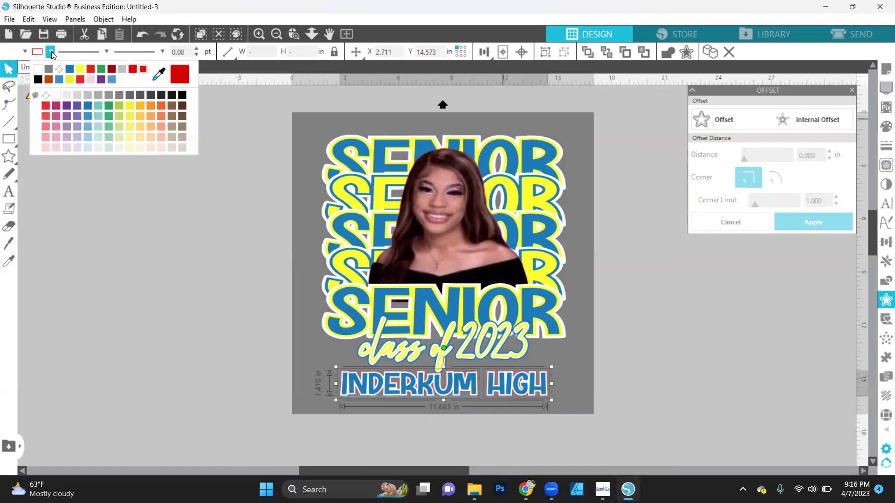
{"action": "left_click", "coordinate": [60, 70]}
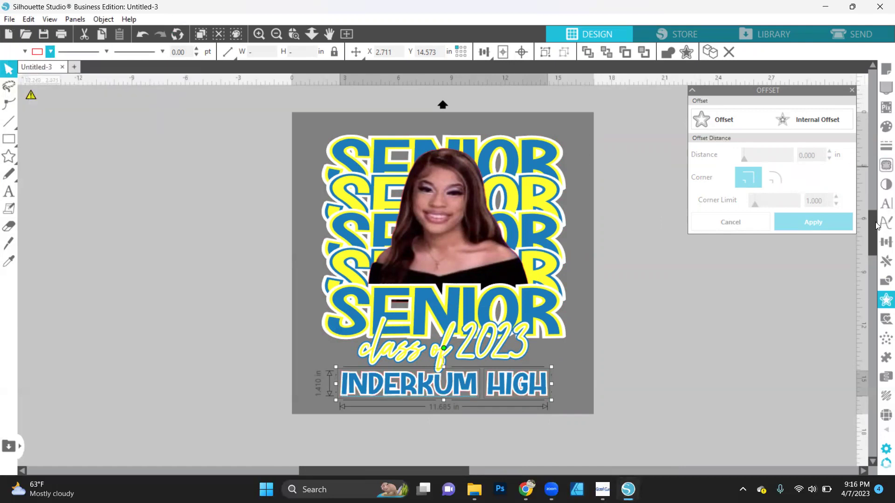
Step: Add a second 0.100 in offset around INDERKUM HIGH
{"action": "left_click", "coordinate": [883, 302]}
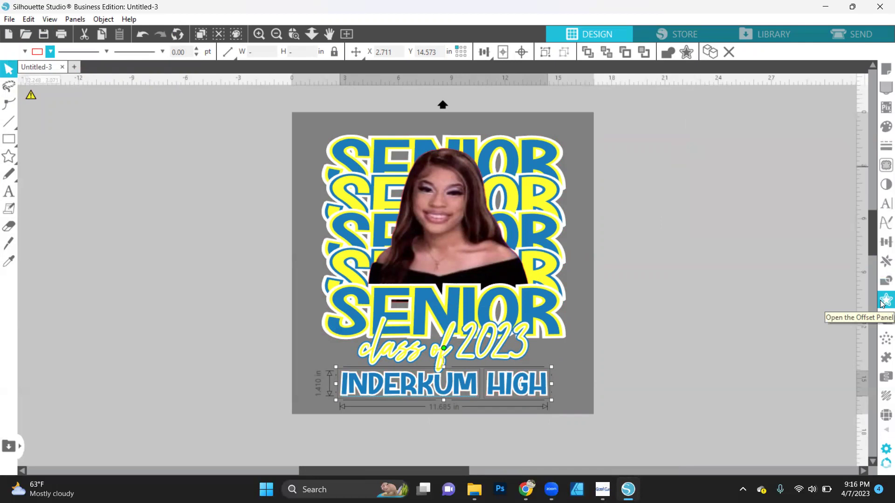
{"action": "left_click", "coordinate": [883, 301]}
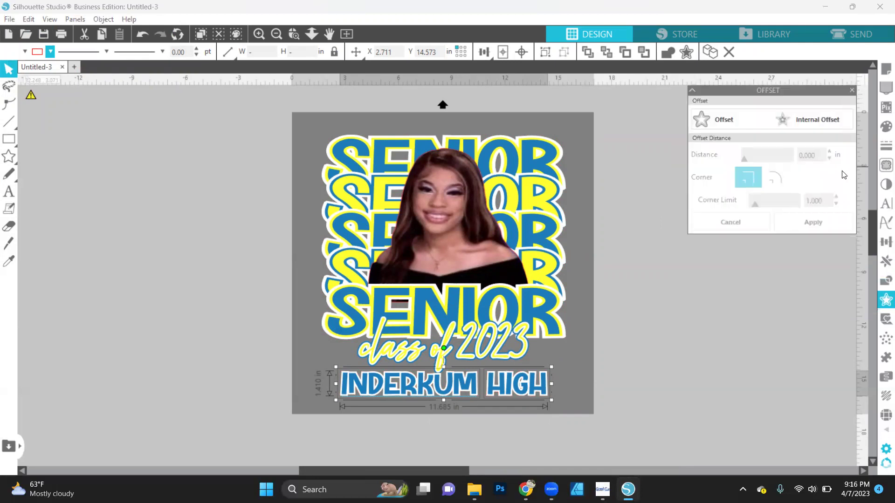
{"action": "left_click", "coordinate": [736, 115]}
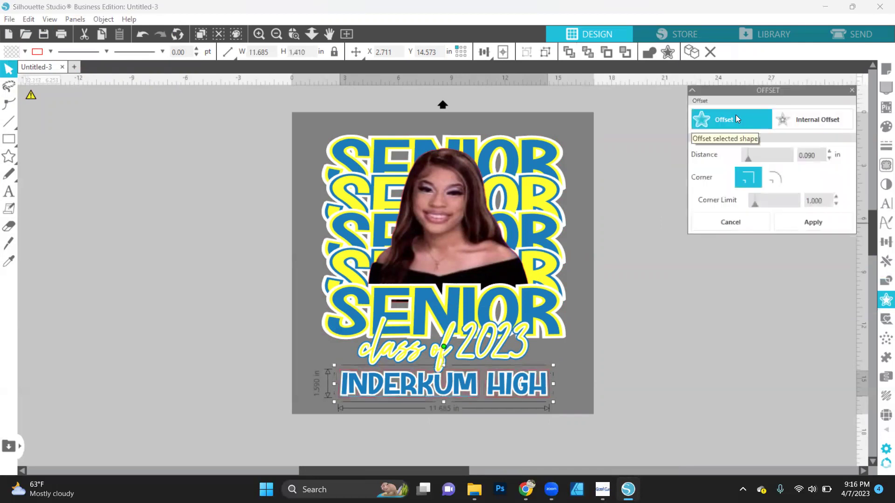
{"action": "left_click", "coordinate": [830, 153]}
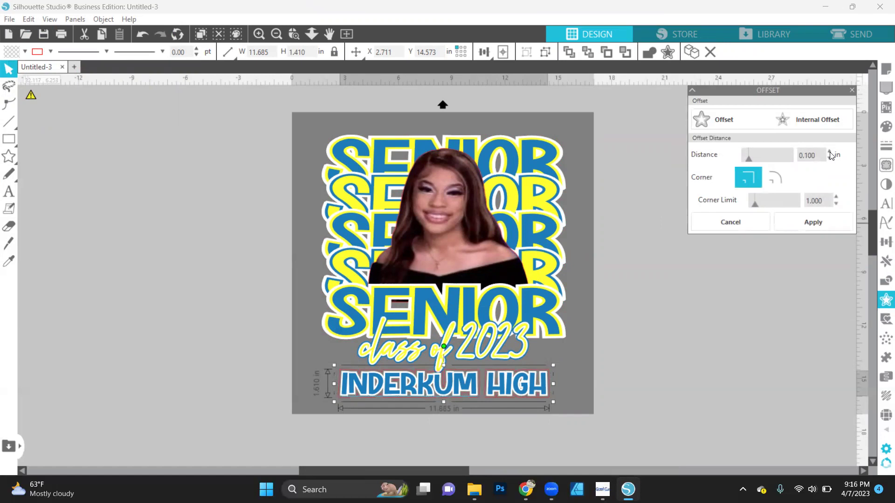
{"action": "left_click", "coordinate": [795, 222]}
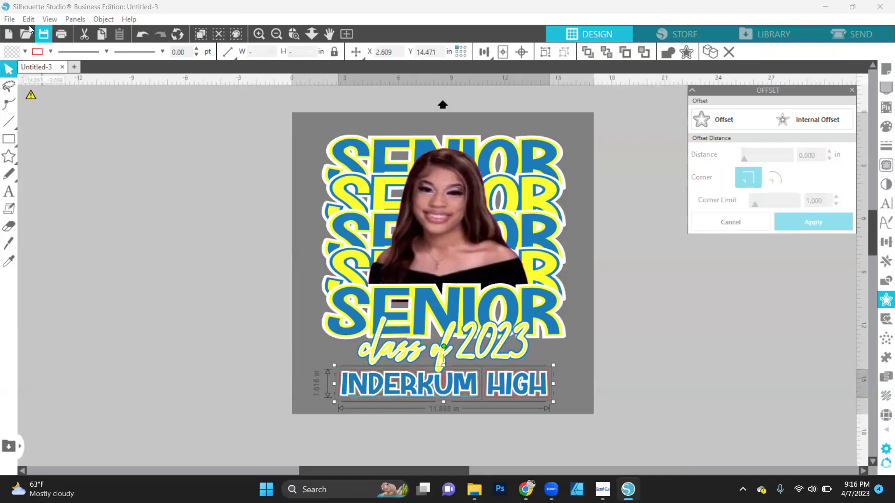
Step: Fill the second offset yellow with no outline, then reselect the INDERKUM HIGH text
{"action": "left_click", "coordinate": [25, 51]}
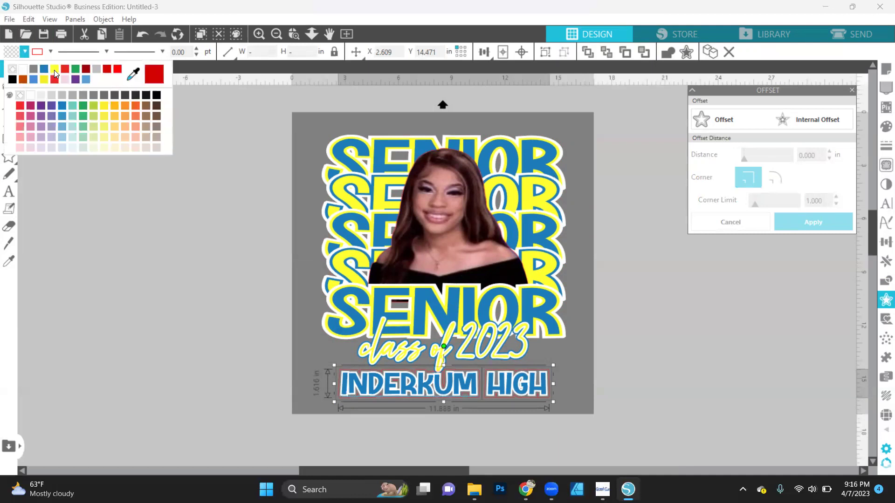
{"action": "left_click", "coordinate": [54, 70]}
{"action": "left_click", "coordinate": [50, 52]}
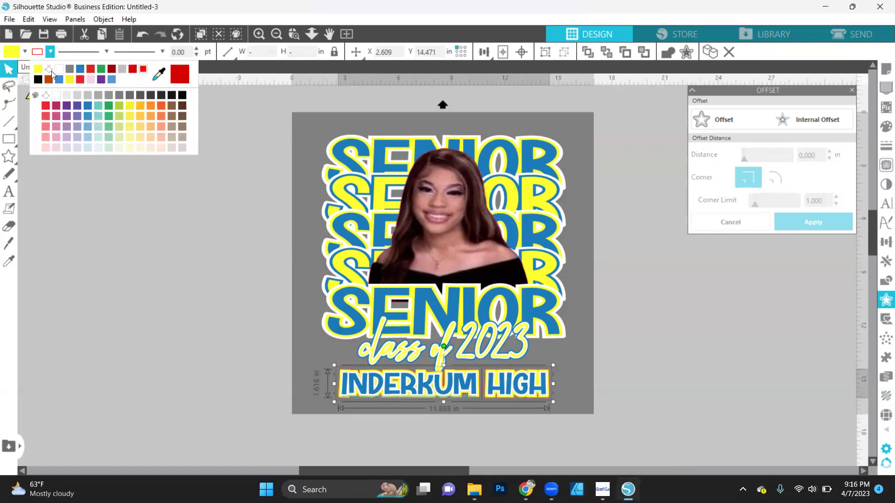
{"action": "left_click", "coordinate": [49, 70]}
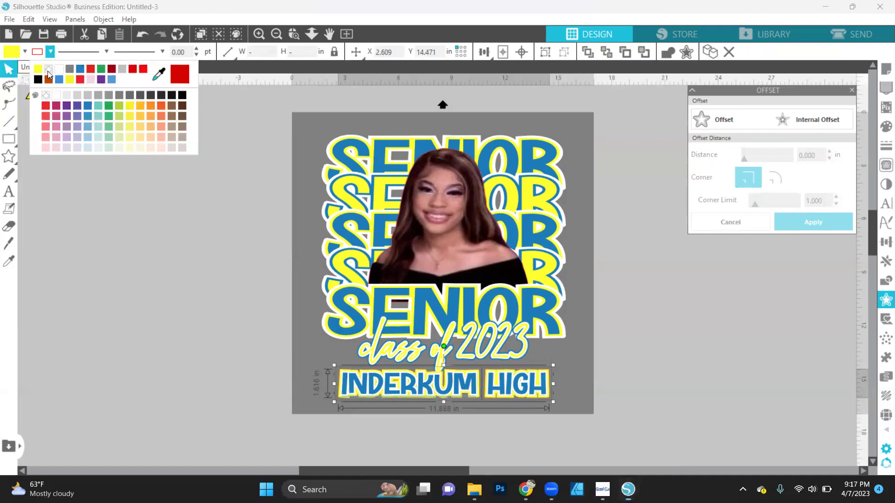
{"action": "left_click", "coordinate": [256, 395]}
{"action": "left_click_drag", "start_coordinate": [275, 388], "coordinate": [557, 398]}
Step: Nudge the INDERKUM HIGH text slightly upward
{"action": "key", "text": "i"}
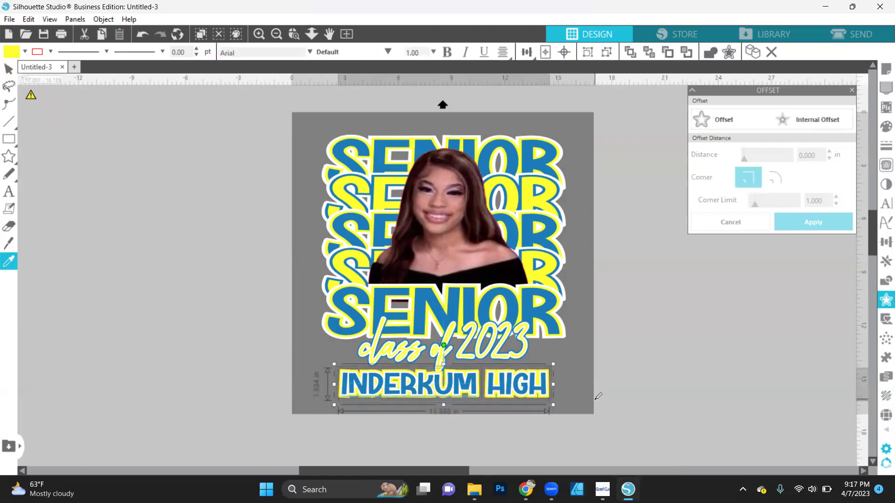
{"action": "key", "text": "Escape"}
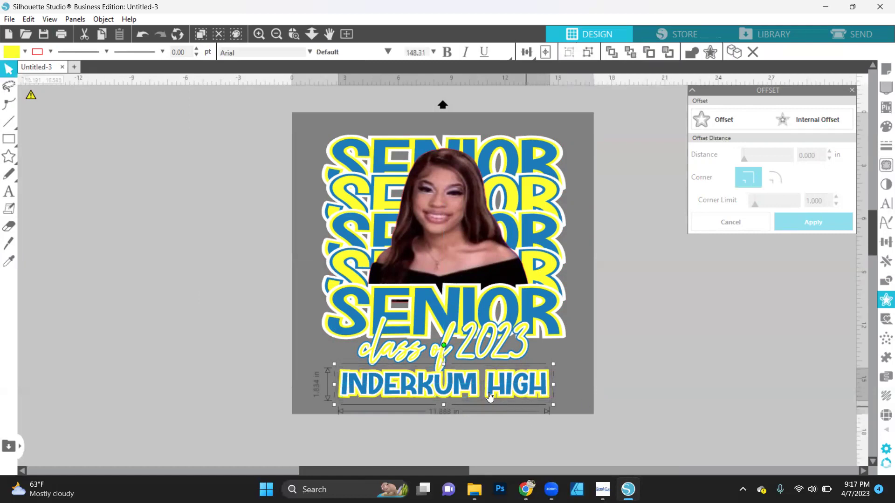
{"action": "left_click_drag", "start_coordinate": [485, 387], "coordinate": [484, 380]}
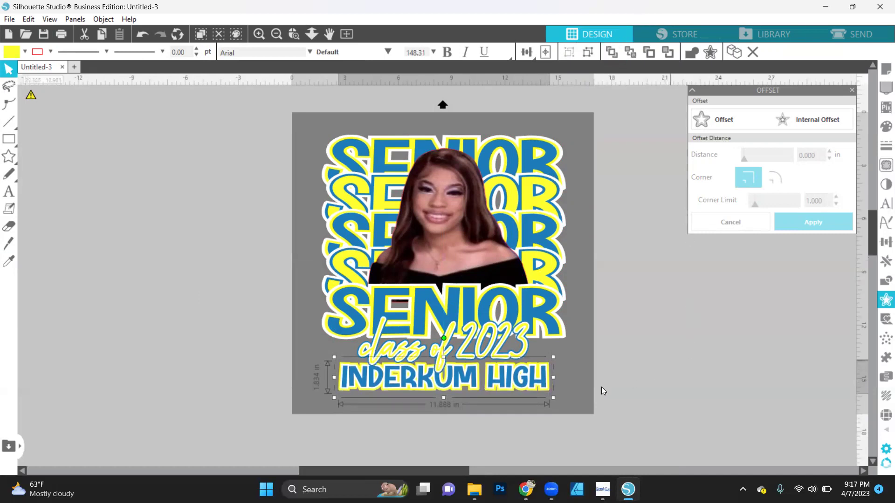
Step: Select all pieces, including the photo, and align them to a common horizontal centre
{"action": "key", "text": "ctrl+a"}
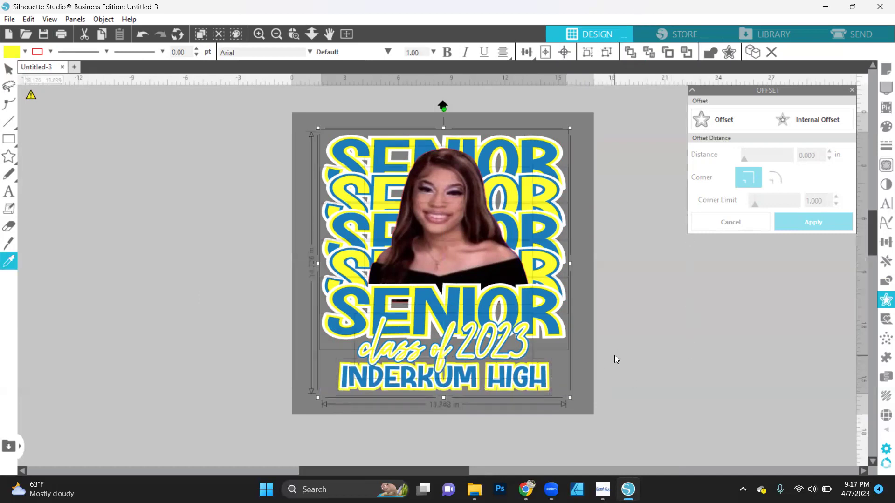
{"action": "left_click", "coordinate": [103, 20]}
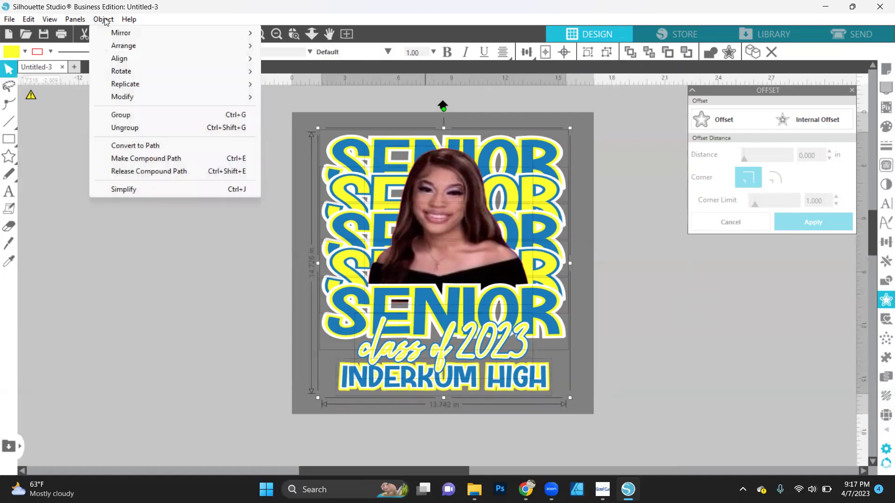
{"action": "mouse_move", "coordinate": [173, 59]}
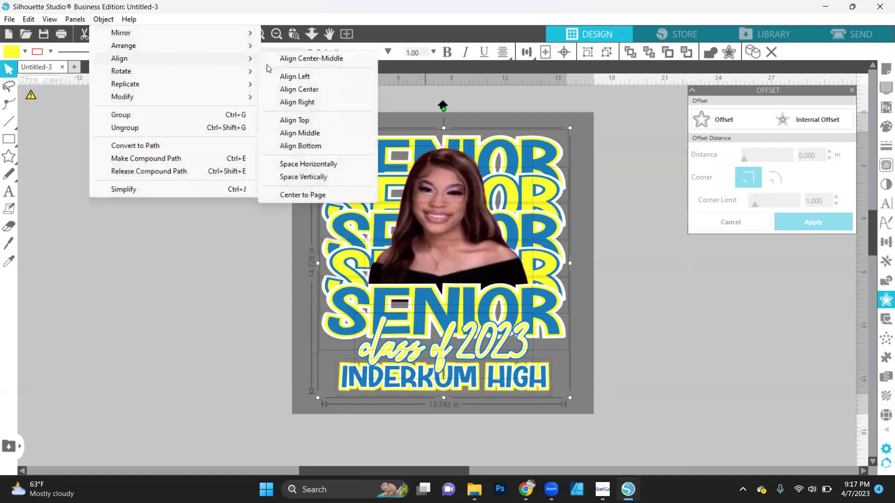
{"action": "left_click", "coordinate": [301, 89]}
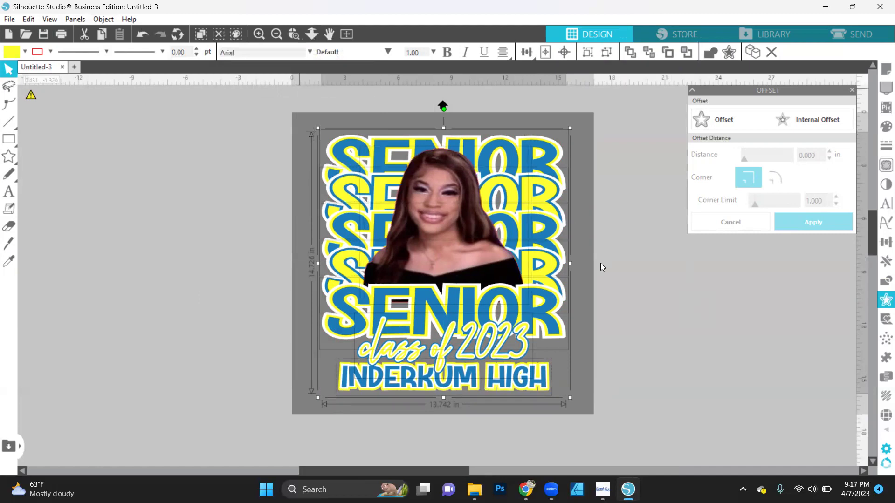
{"action": "left_click", "coordinate": [690, 325]}
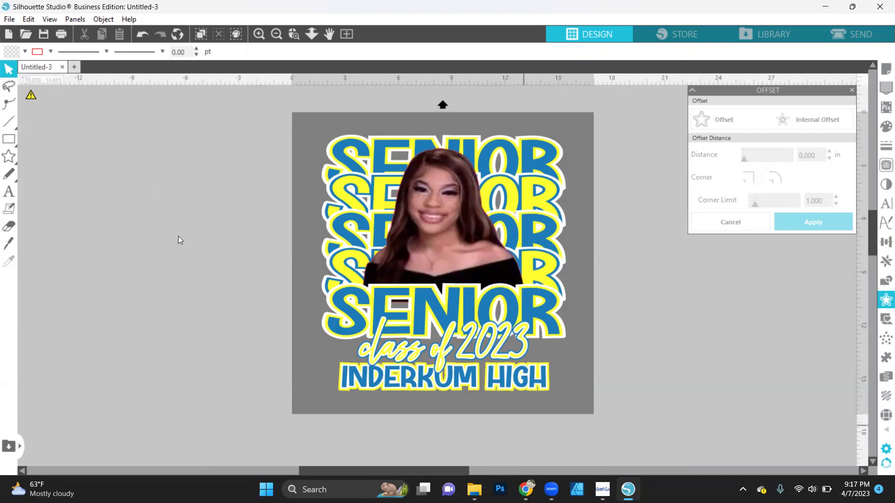
{"action": "left_click", "coordinate": [9, 19]}
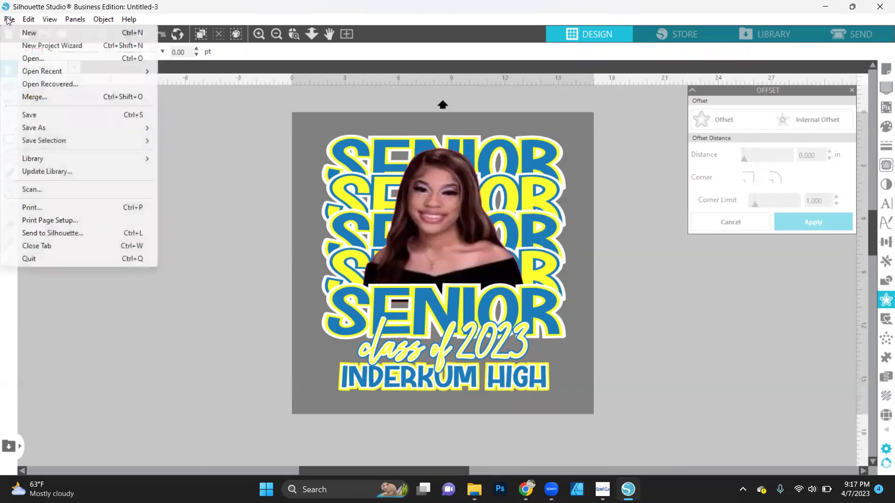
Step: Merge the black halftone dot image from the Pictures folder into the design
{"action": "left_click", "coordinate": [41, 97]}
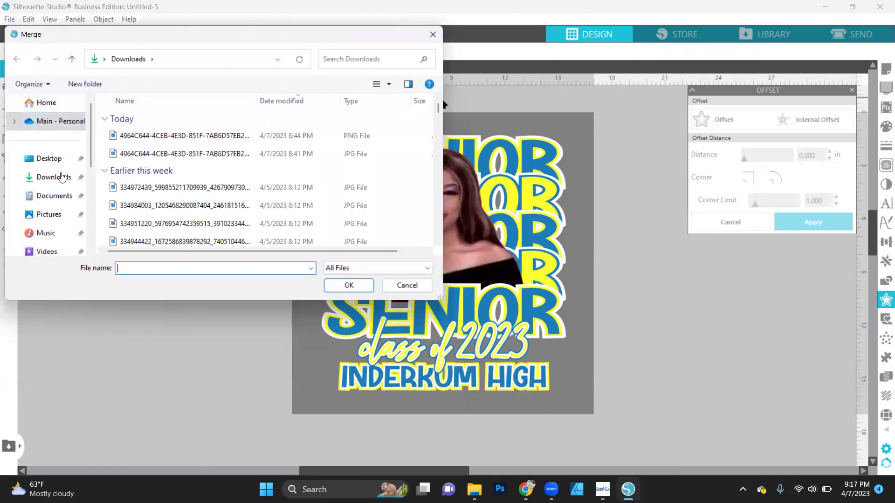
{"action": "left_click", "coordinate": [60, 214]}
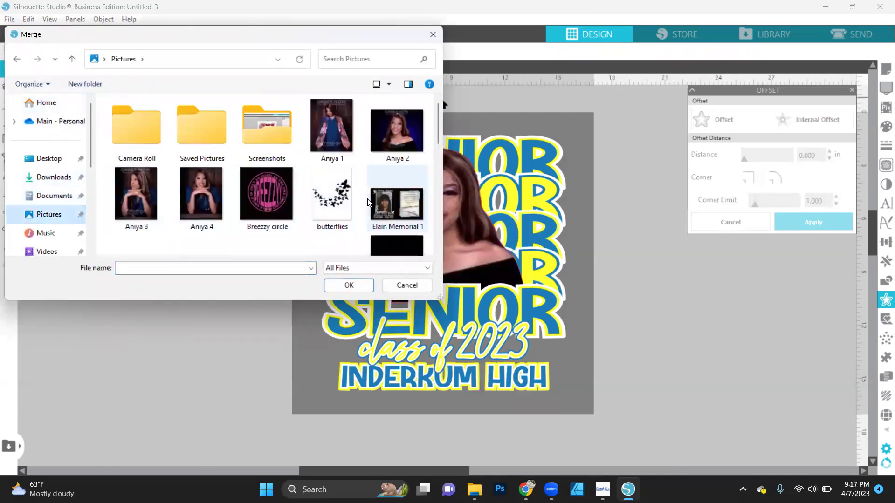
{"action": "scroll", "coordinate": [368, 202], "scroll_direction": "down", "scroll_amount": 5}
{"action": "scroll", "coordinate": [368, 202], "scroll_direction": "up", "scroll_amount": 5}
{"action": "double_click", "coordinate": [397, 246]}
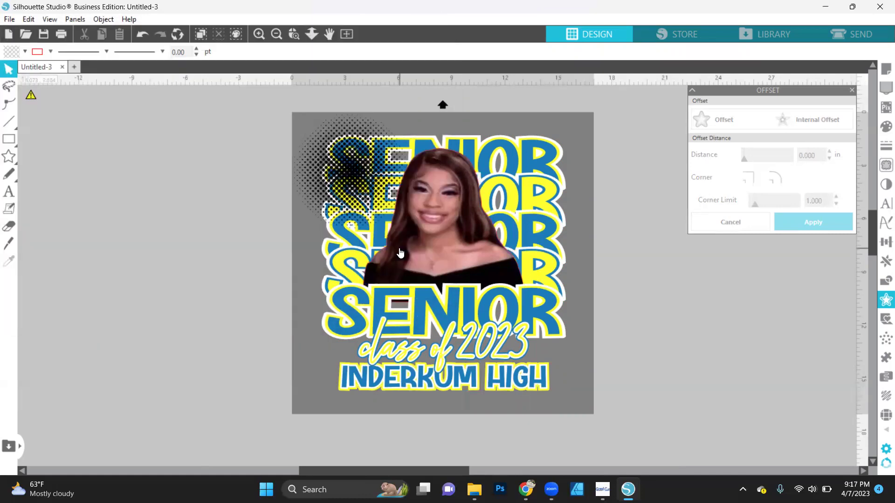
Step: Try the halftone behind the top SENIOR with a yellow fill, then move it onto empty canvas
{"action": "left_click_drag", "start_coordinate": [355, 167], "coordinate": [328, 163]}
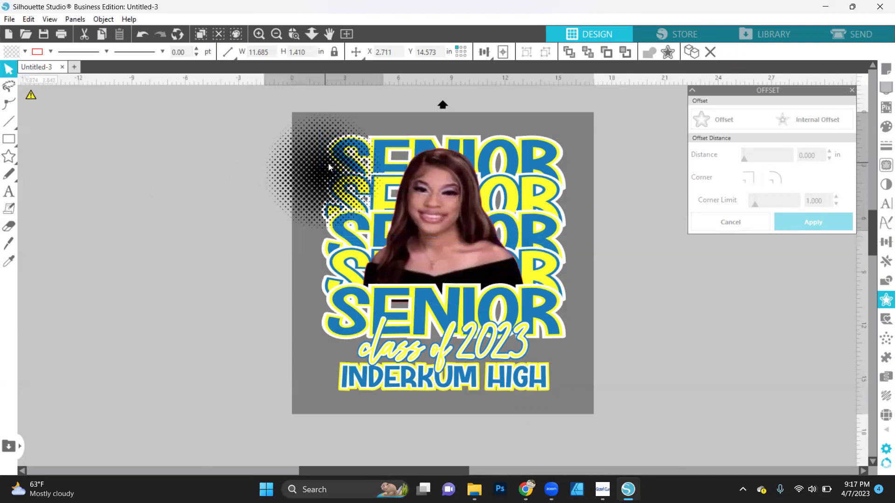
{"action": "left_click", "coordinate": [187, 131]}
{"action": "left_click", "coordinate": [25, 51]}
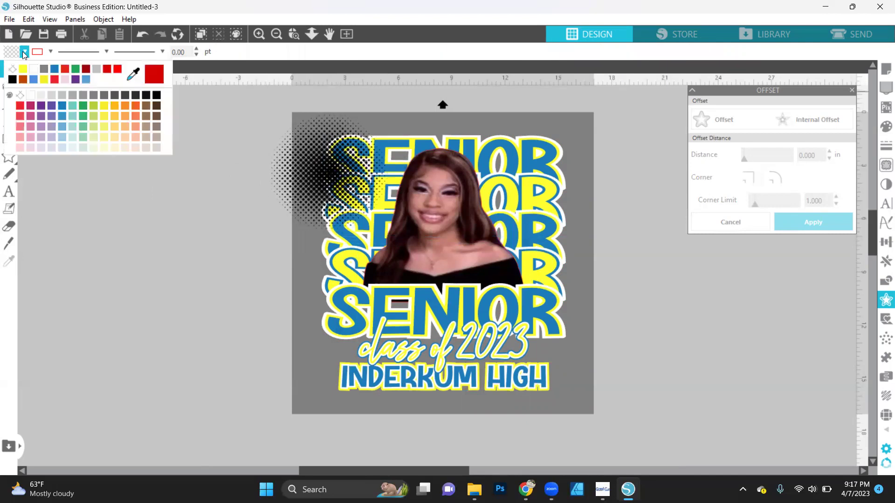
{"action": "left_click", "coordinate": [22, 70]}
{"action": "left_click_drag", "start_coordinate": [320, 174], "coordinate": [165, 177]}
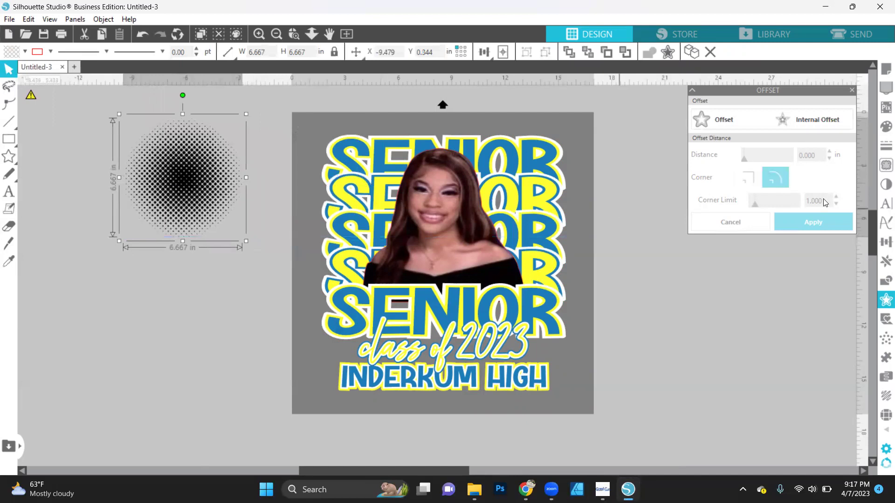
Step: Trace the halftone area at a 67% threshold and move the traced dot circle below the original
{"action": "left_click", "coordinate": [883, 166]}
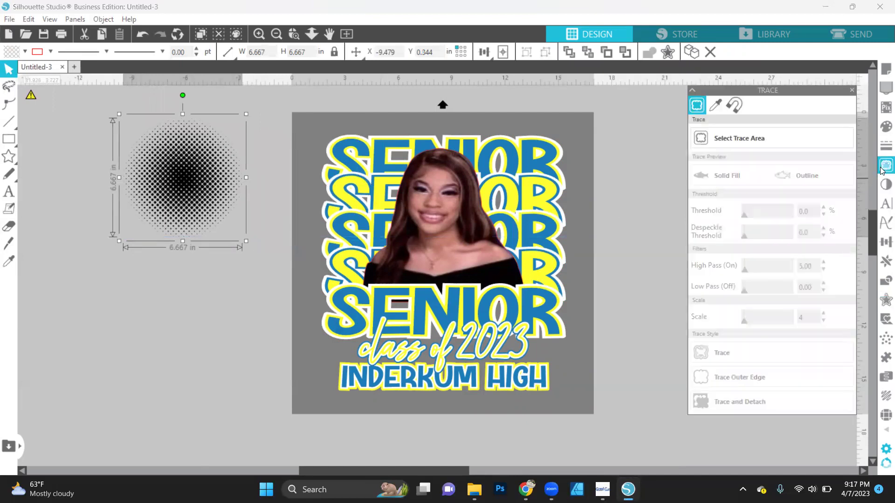
{"action": "left_click", "coordinate": [730, 138]}
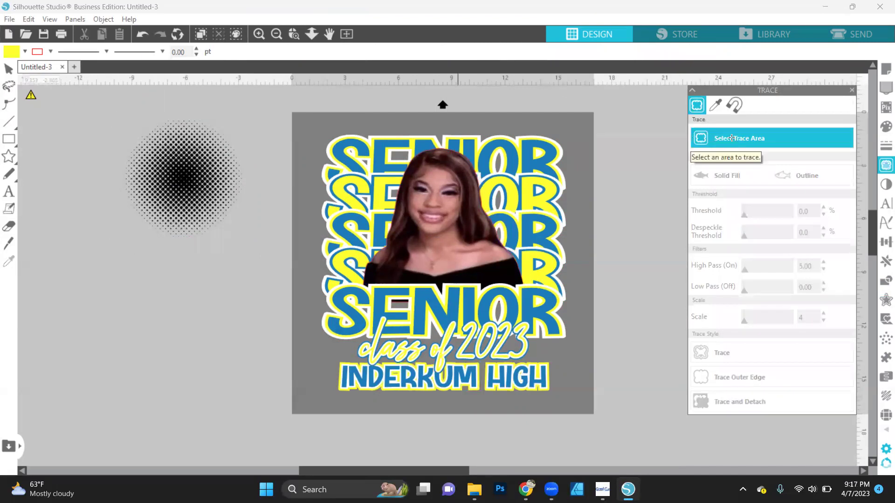
{"action": "left_click_drag", "start_coordinate": [92, 97], "coordinate": [281, 269]}
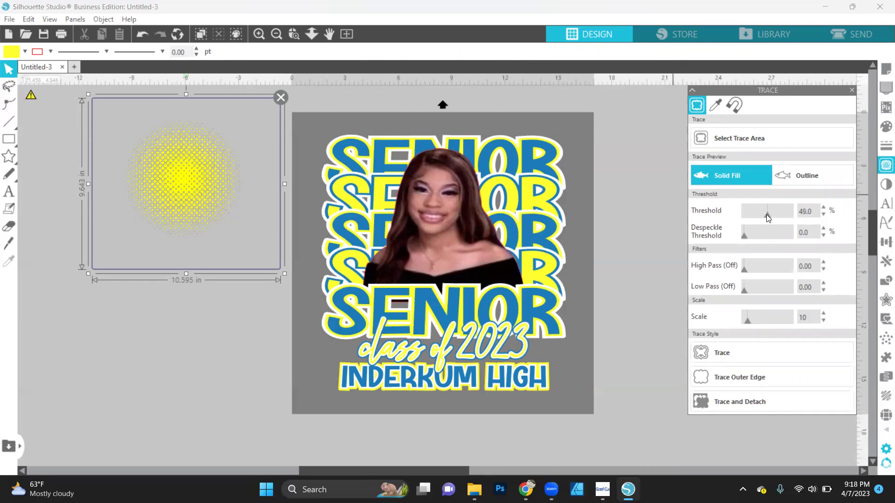
{"action": "mouse_move", "coordinate": [768, 218]}
{"action": "left_mouse_down"}
{"action": "mouse_move", "coordinate": [745, 218]}
{"action": "mouse_move", "coordinate": [802, 213]}
{"action": "mouse_move", "coordinate": [770, 208]}
{"action": "left_mouse_up"}
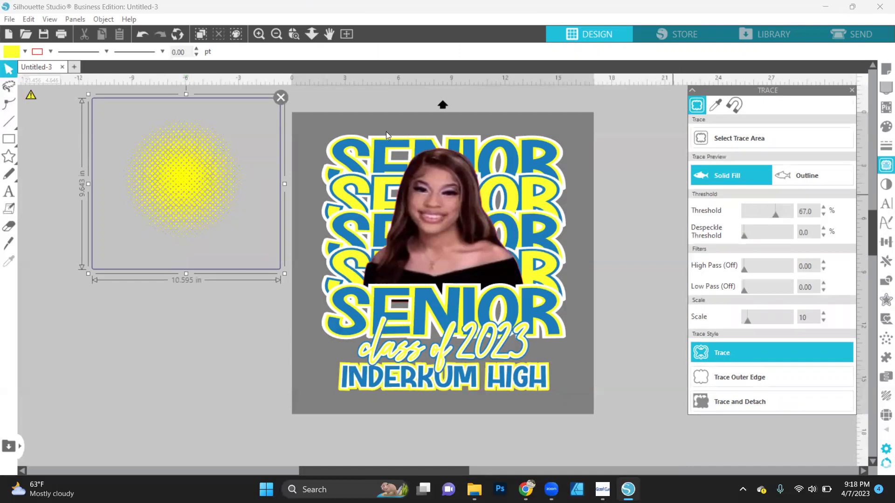
{"action": "left_click_drag", "start_coordinate": [183, 173], "coordinate": [156, 305]}
{"action": "left_click", "coordinate": [183, 175]}
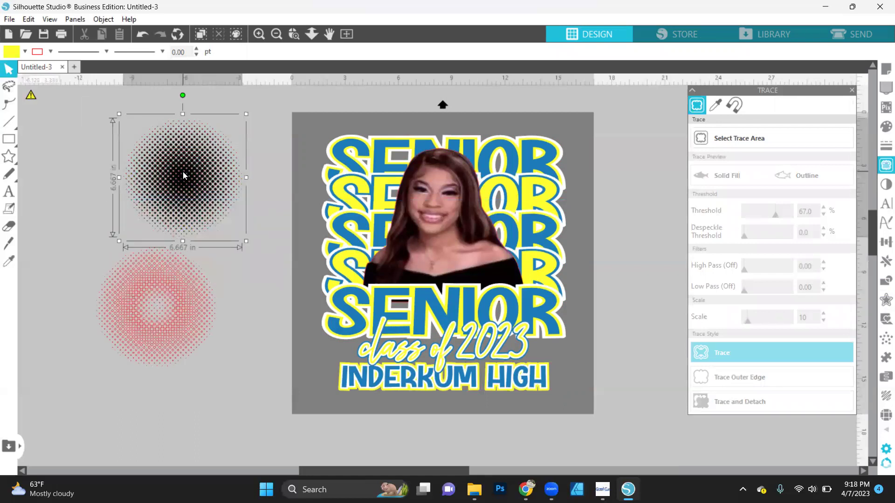
Step: Delete the original image; make the traced dots yellow, unoutlined, enlarged behind the photo at upper left
{"action": "key", "text": "Delete"}
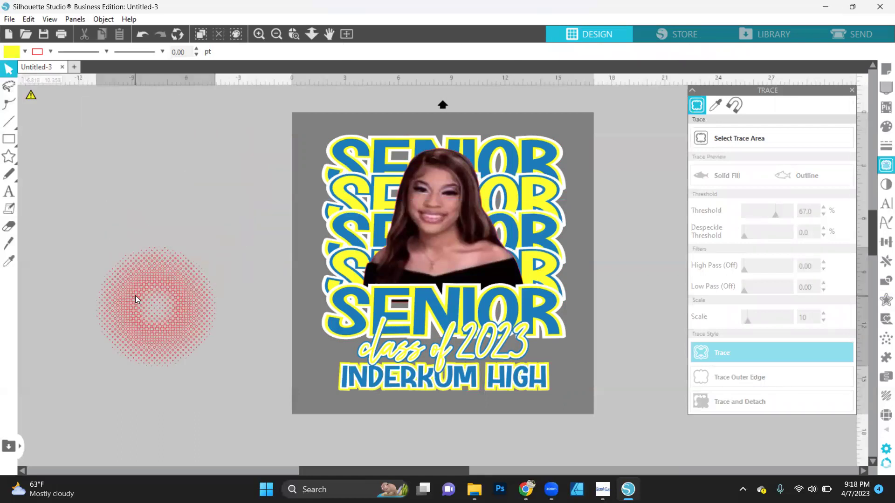
{"action": "left_click_drag", "start_coordinate": [135, 295], "coordinate": [160, 194]}
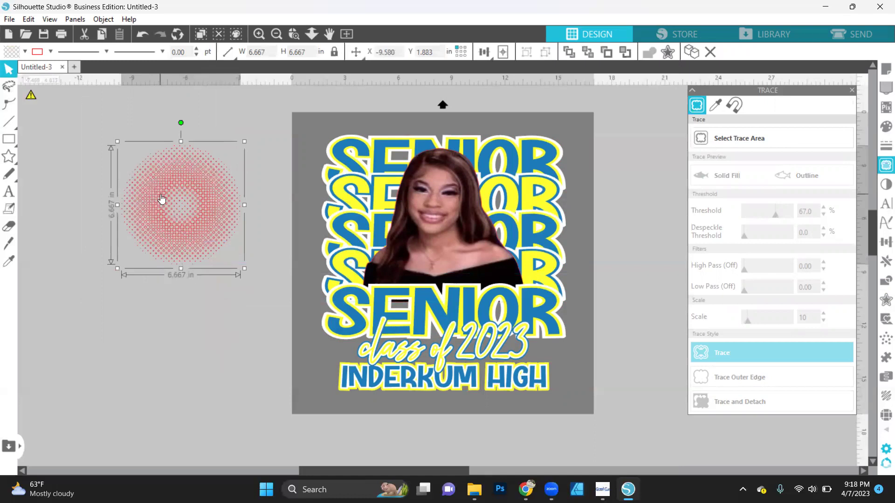
{"action": "left_click", "coordinate": [24, 52]}
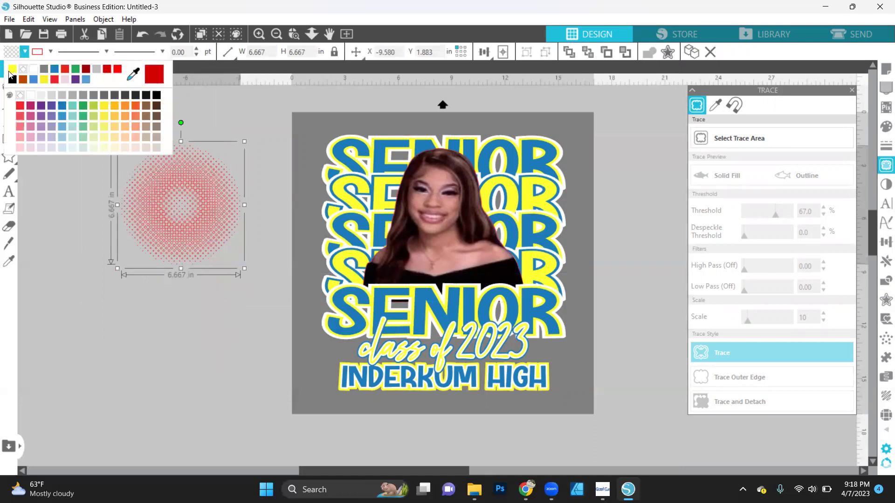
{"action": "left_click", "coordinate": [12, 70]}
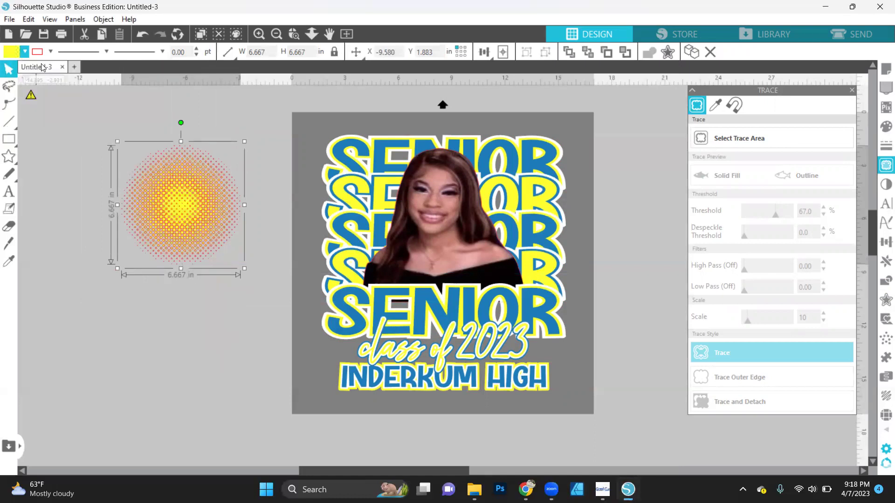
{"action": "left_click", "coordinate": [50, 52]}
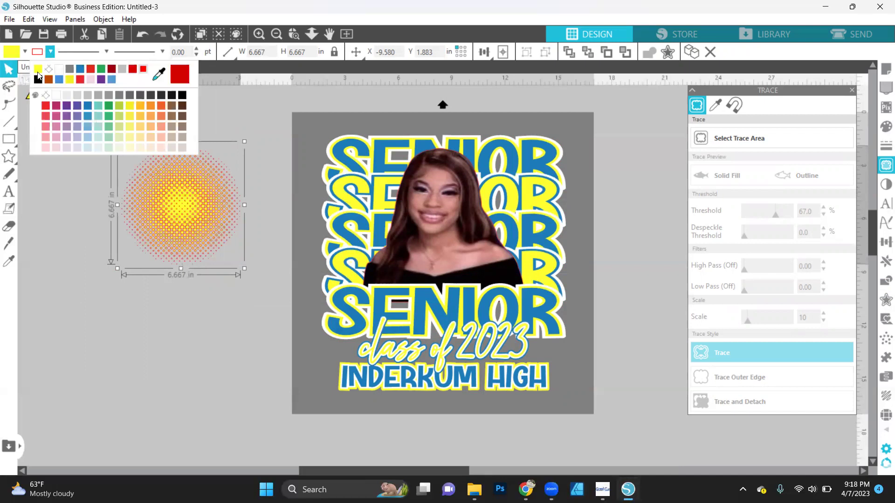
{"action": "left_click", "coordinate": [48, 70]}
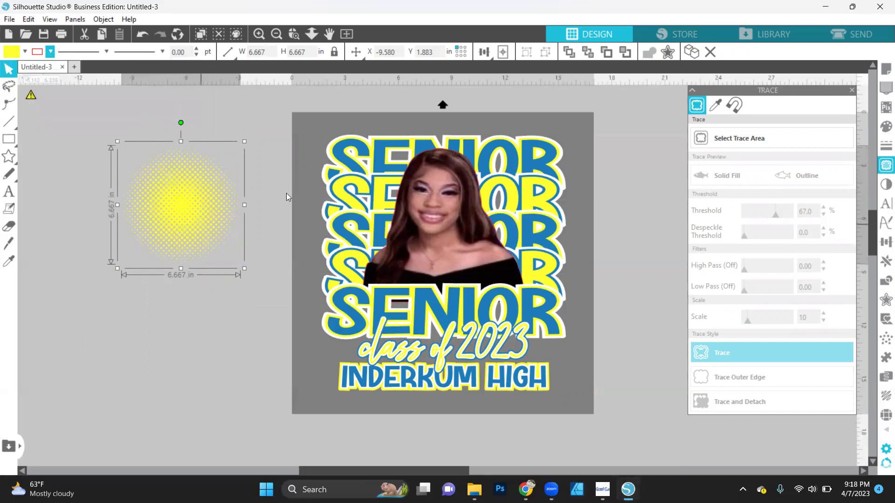
{"action": "left_click_drag", "start_coordinate": [286, 193], "coordinate": [356, 180]}
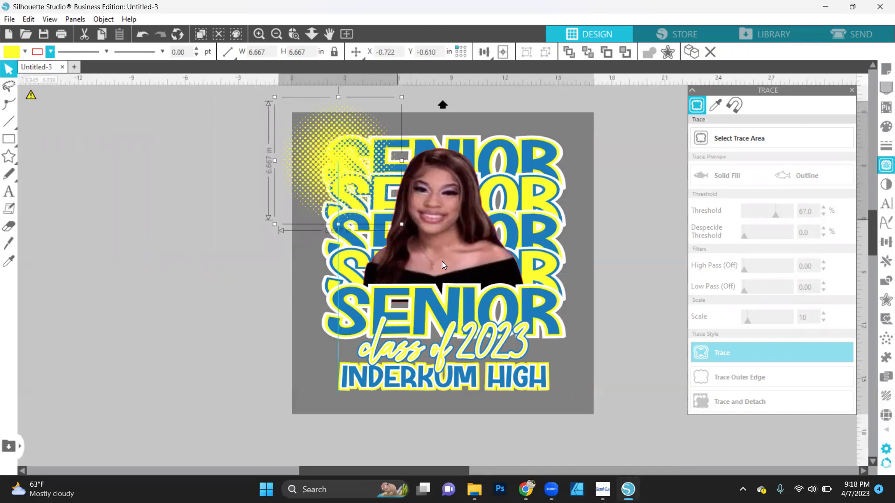
{"action": "left_click_drag", "start_coordinate": [402, 224], "coordinate": [475, 292]}
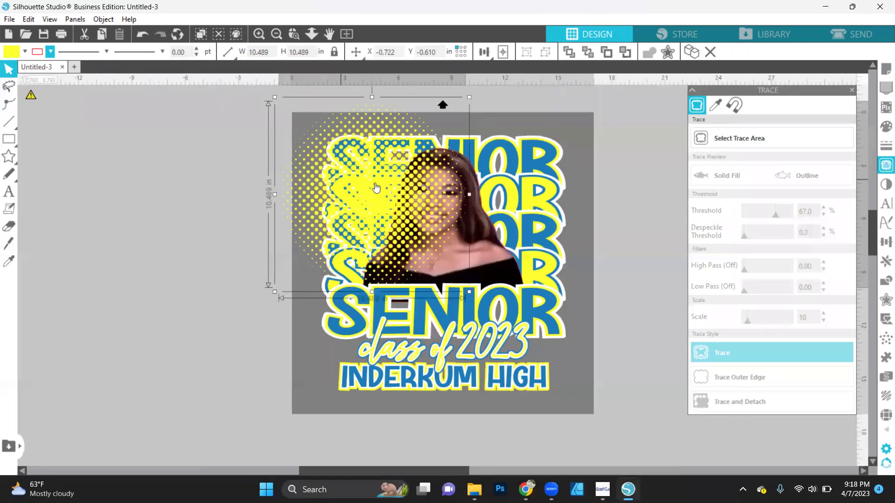
{"action": "left_click", "coordinate": [587, 50]}
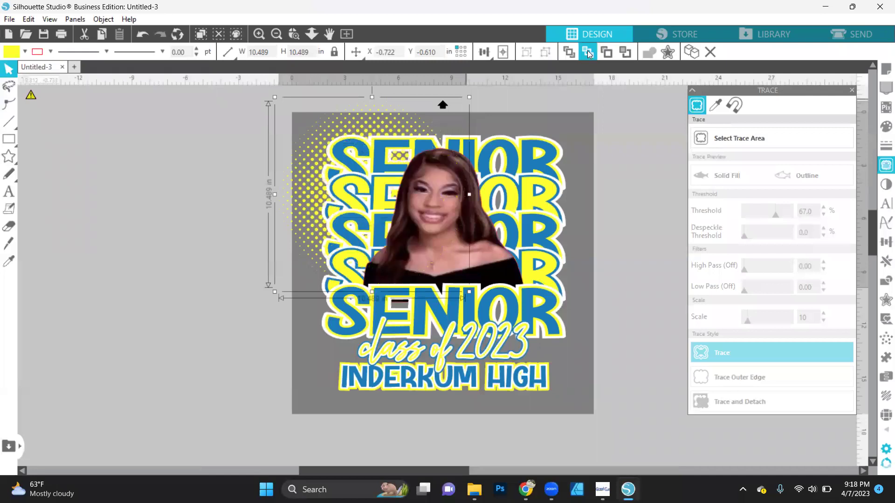
{"action": "left_click_drag", "start_coordinate": [383, 117], "coordinate": [359, 109]}
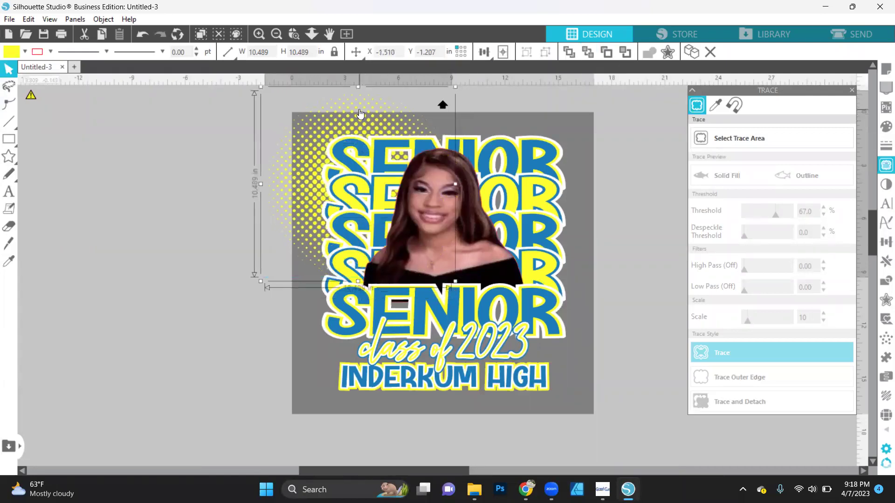
Step: Duplicate the dots, place the copy over the lower-right text, fill it blue, and send it to back
{"action": "key", "text": "i"}
{"action": "left_click", "coordinate": [362, 107]}
{"action": "key", "text": "v"}
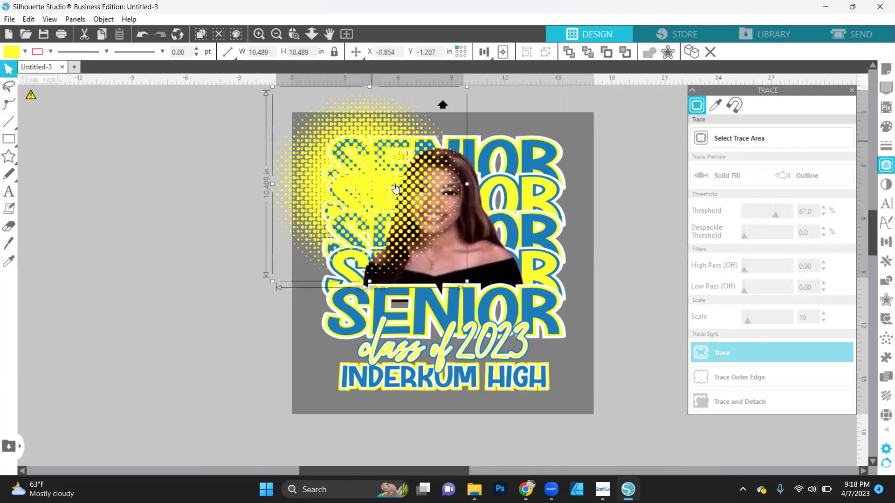
{"action": "left_click_drag", "start_coordinate": [405, 184], "coordinate": [365, 185]}
{"action": "left_click_drag", "start_coordinate": [412, 223], "coordinate": [534, 369]}
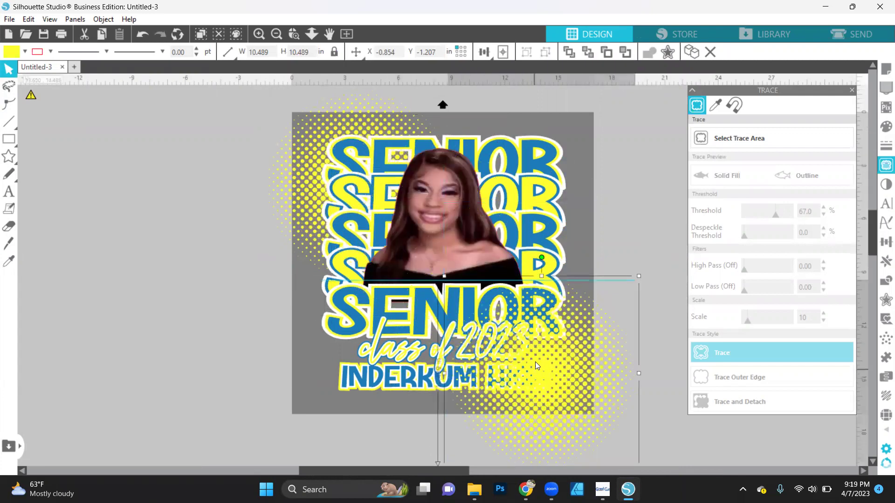
{"action": "left_click", "coordinate": [25, 52]}
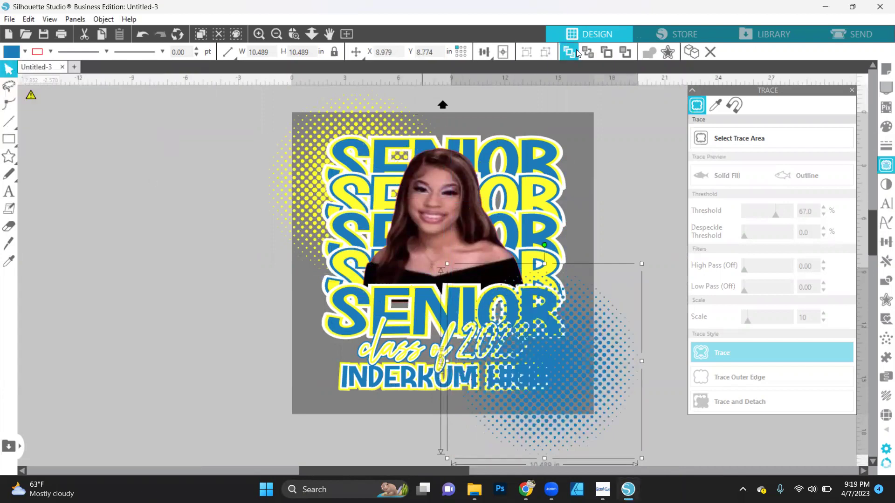
{"action": "left_click", "coordinate": [590, 55]}
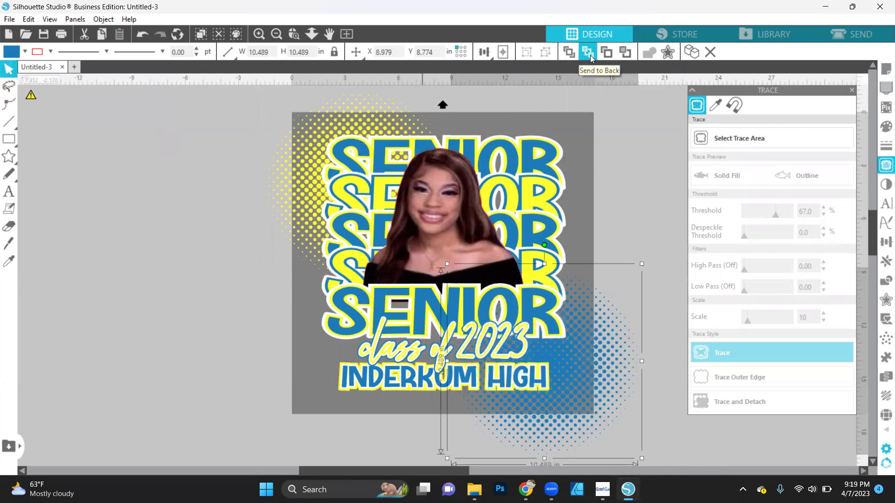
{"action": "left_click_drag", "start_coordinate": [594, 357], "coordinate": [584, 342]}
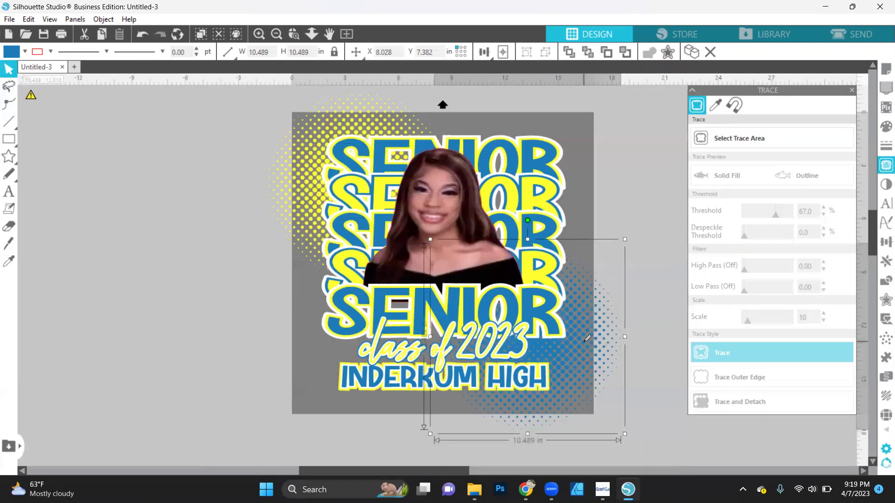
Step: Select everything and scale the design down to about 15.6 inches wide
{"action": "key", "text": "ctrl+a"}
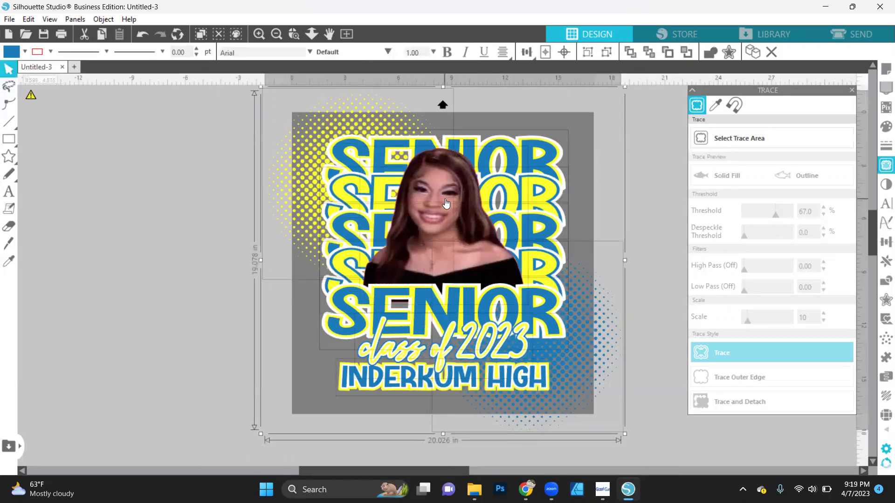
{"action": "scroll", "coordinate": [446, 203], "scroll_direction": "down", "scroll_amount": 1}
{"action": "key", "text": "i"}
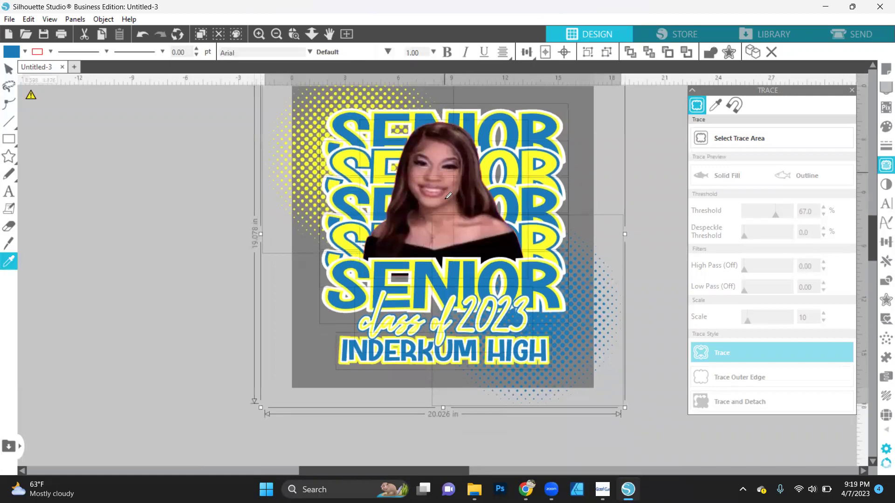
{"action": "left_click", "coordinate": [446, 198]}
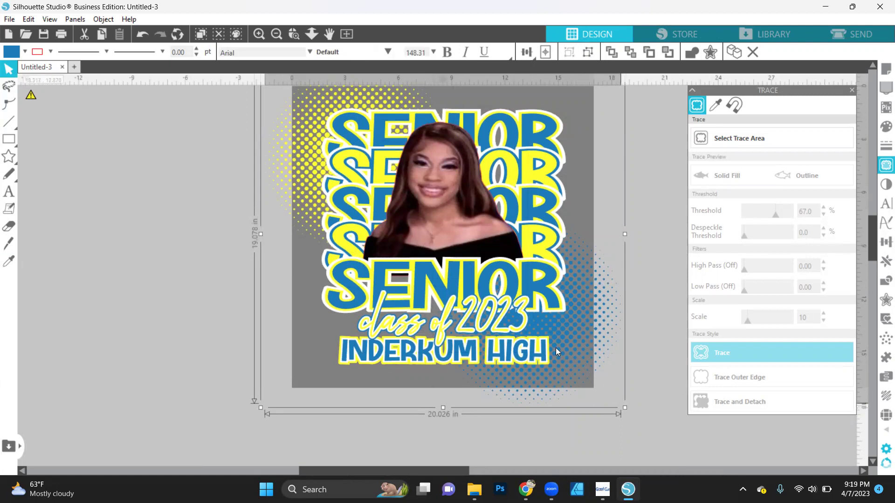
{"action": "left_click_drag", "start_coordinate": [625, 408], "coordinate": [593, 376]}
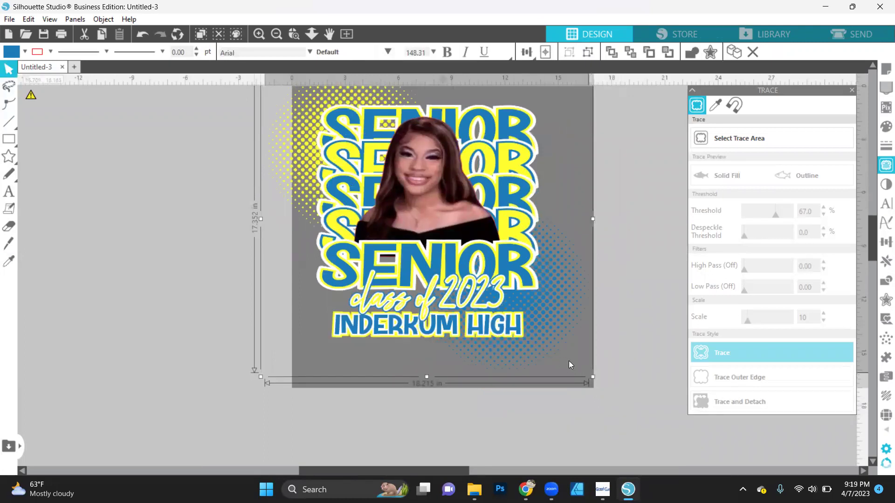
{"action": "left_click_drag", "start_coordinate": [559, 350], "coordinate": [544, 333]}
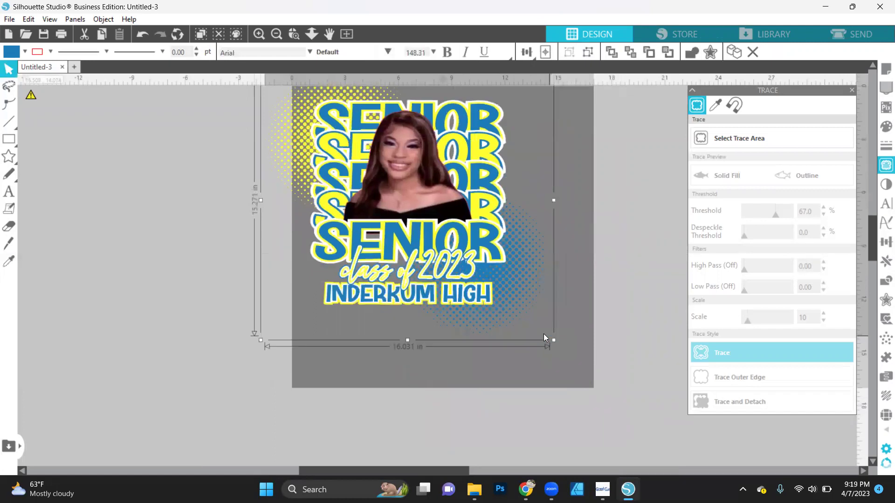
Step: Fit the page in view and nudge the design to the centre of the 17-inch page
{"action": "left_click", "coordinate": [345, 36]}
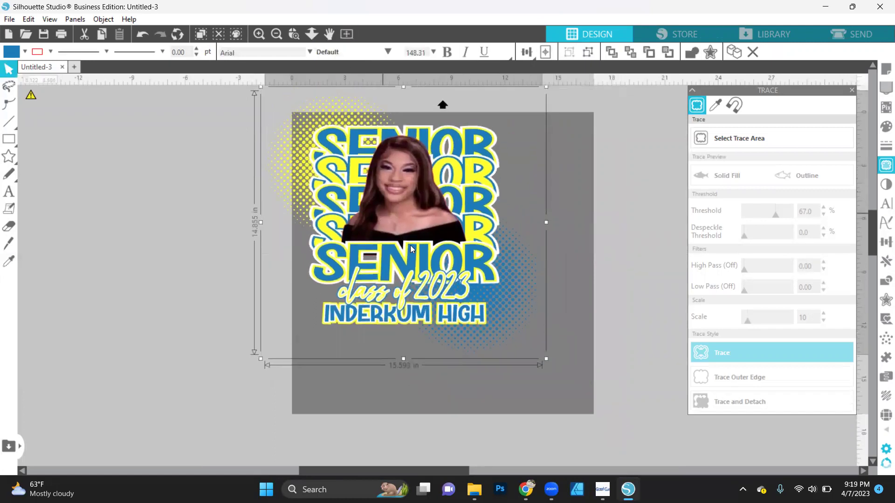
{"action": "key", "text": "Right"}
{"action": "key", "text": "Right"}
{"action": "key", "text": "Right"}
{"action": "key", "text": "Down"}
{"action": "key", "text": "Down"}
{"action": "key", "text": "Down"}
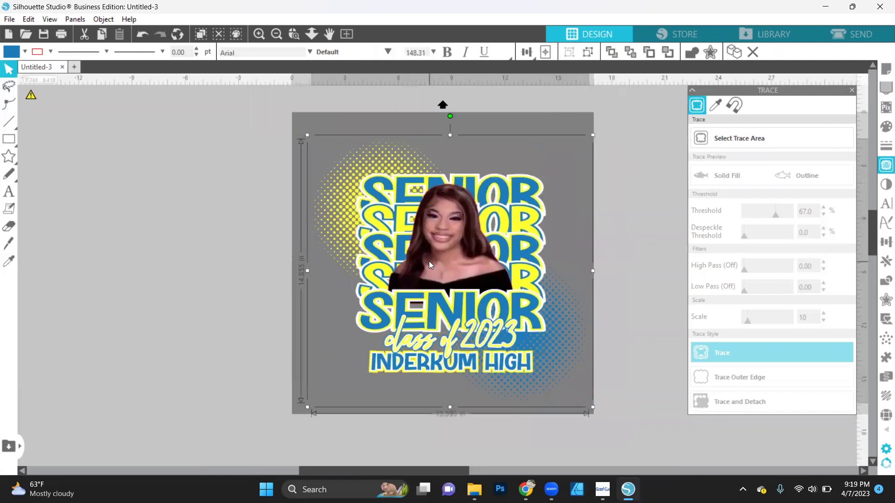
{"action": "left_click_drag", "start_coordinate": [429, 263], "coordinate": [421, 254]}
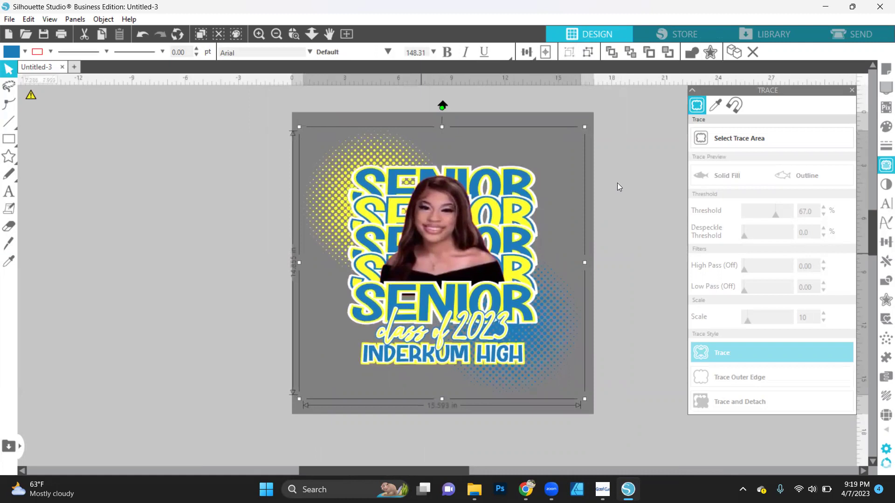
{"action": "left_click", "coordinate": [620, 184]}
Step: Set Media Color to white, undo an accidental resize, and nudge the artwork slightly up
{"action": "left_click", "coordinate": [884, 70]}
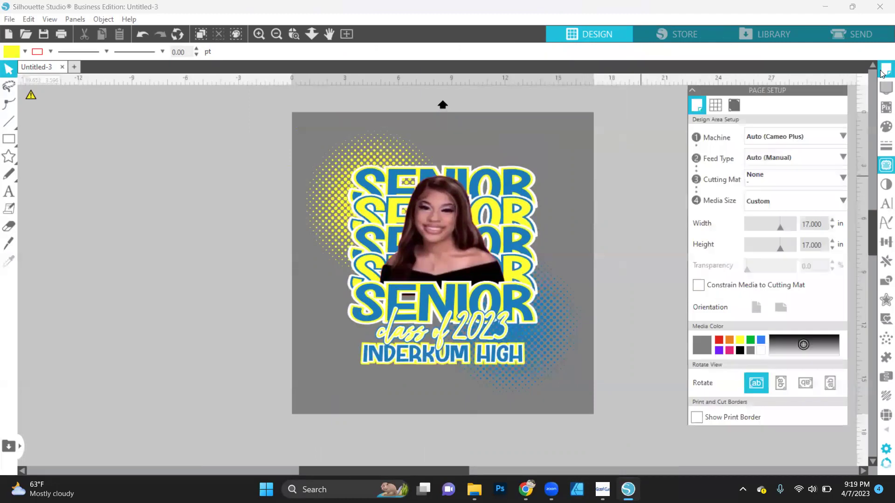
{"action": "left_click", "coordinate": [761, 349]}
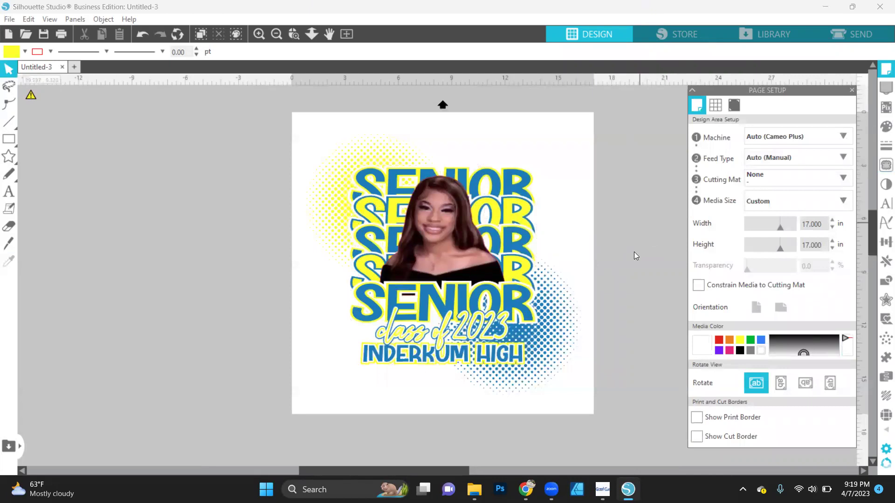
{"action": "left_click", "coordinate": [466, 287]}
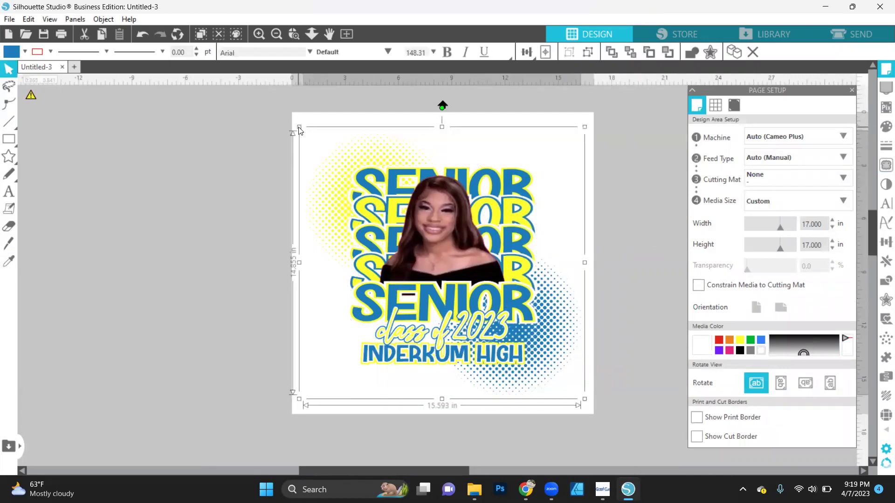
{"action": "left_click_drag", "start_coordinate": [299, 131], "coordinate": [590, 396]}
{"action": "key", "text": "i"}
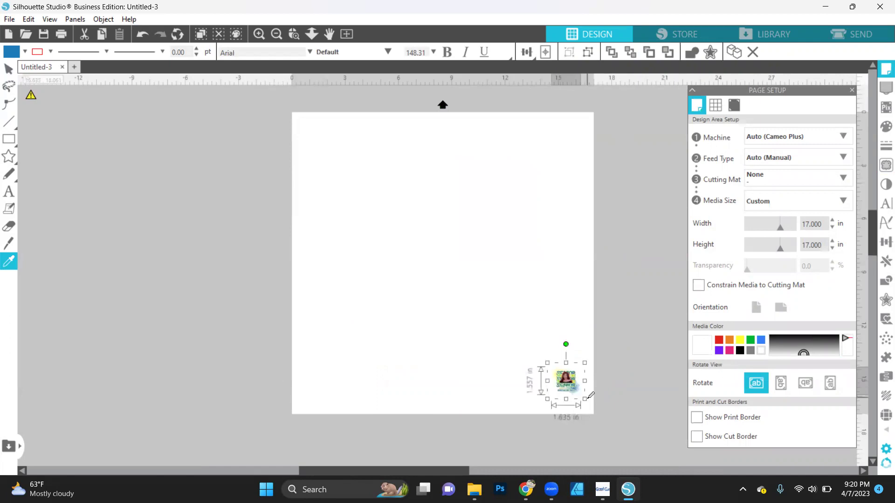
{"action": "key", "text": "ctrl+z"}
{"action": "key", "text": "v"}
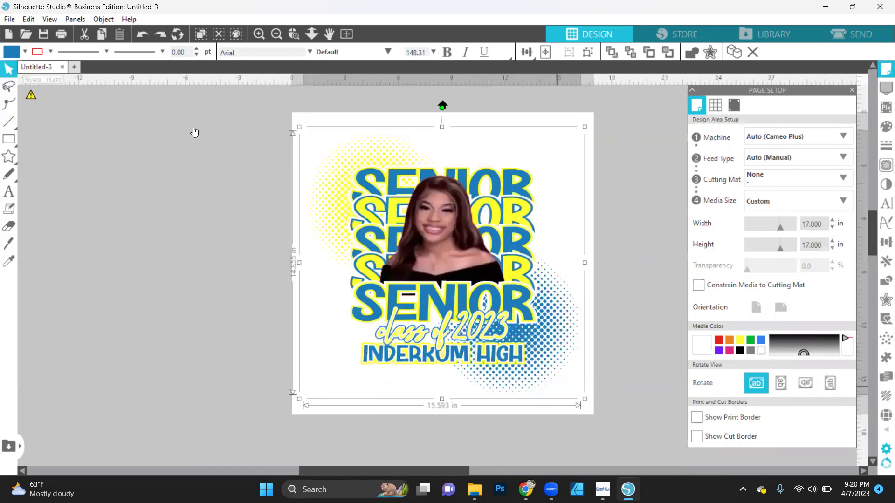
{"action": "key", "text": "Escape"}
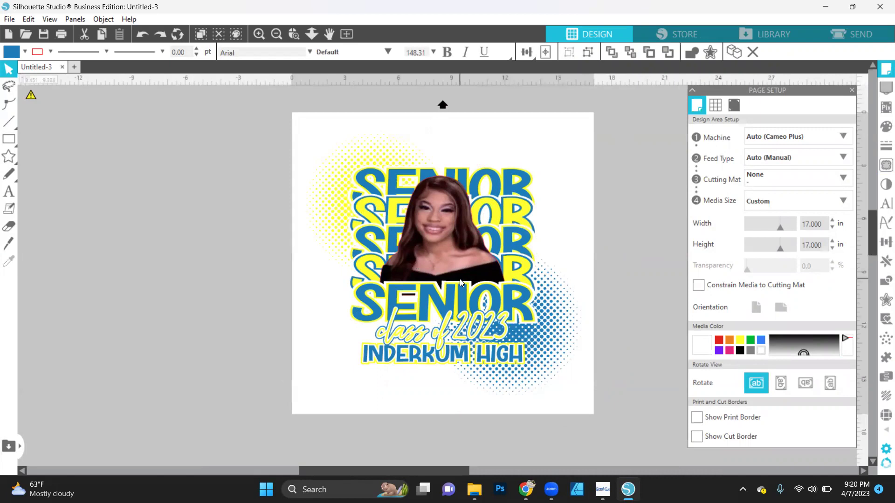
{"action": "left_click_drag", "start_coordinate": [459, 279], "coordinate": [460, 275]}
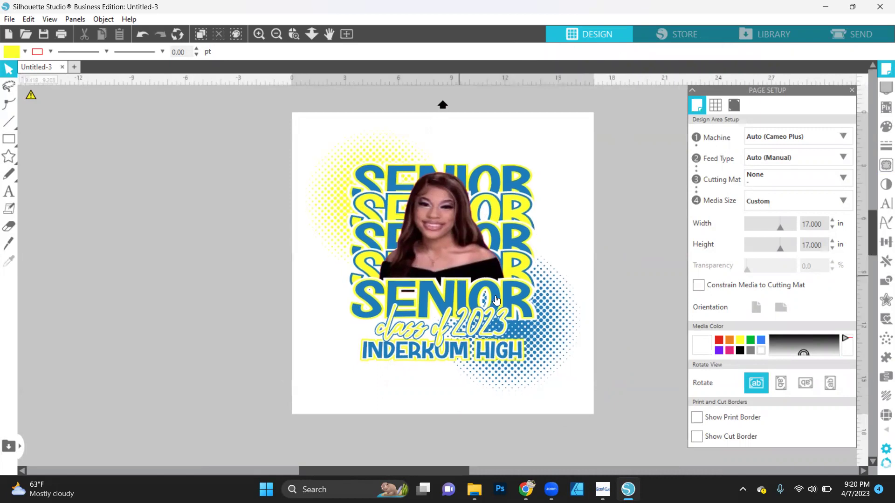